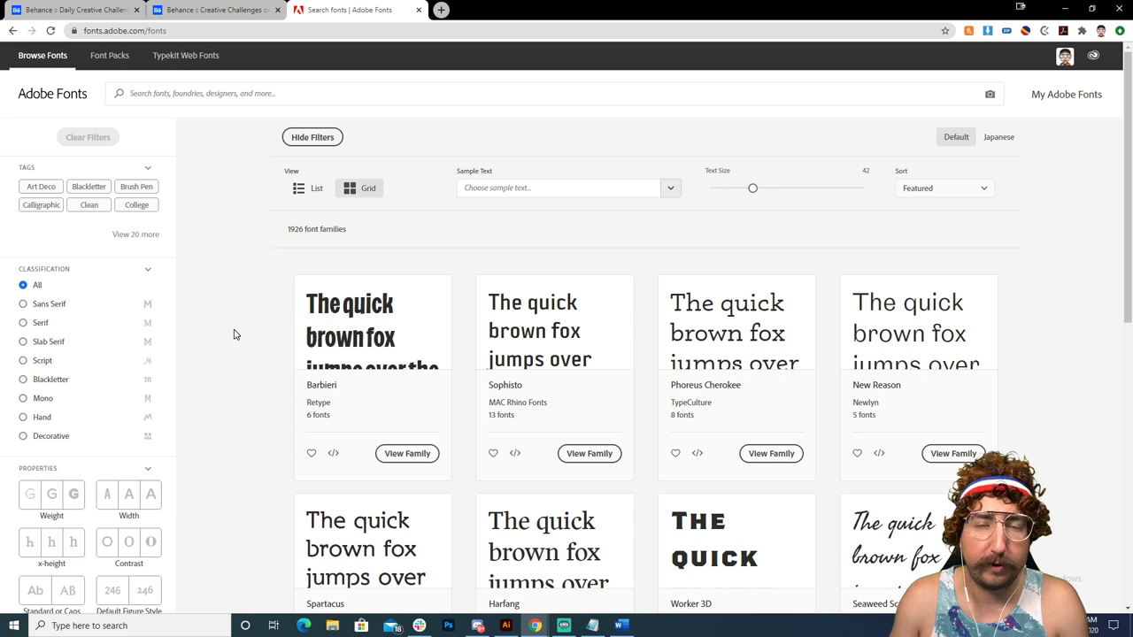
Step: Filter Adobe Fonts to the heaviest weight, widest width and sans-serif families
scroll(233, 335, down, 2)
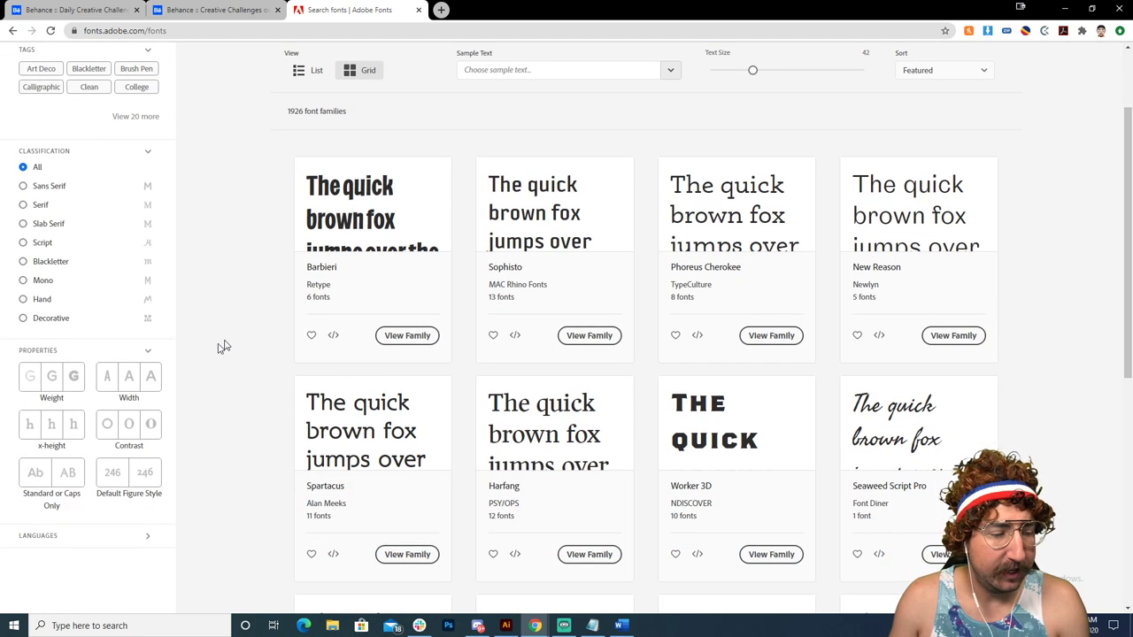
click(74, 378)
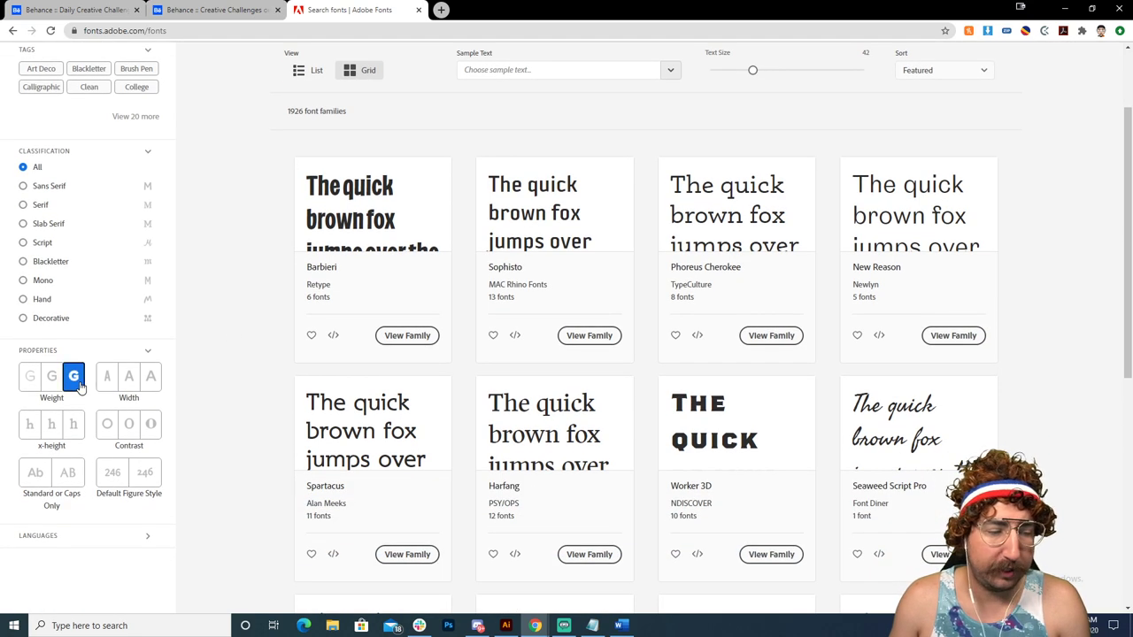
click(151, 377)
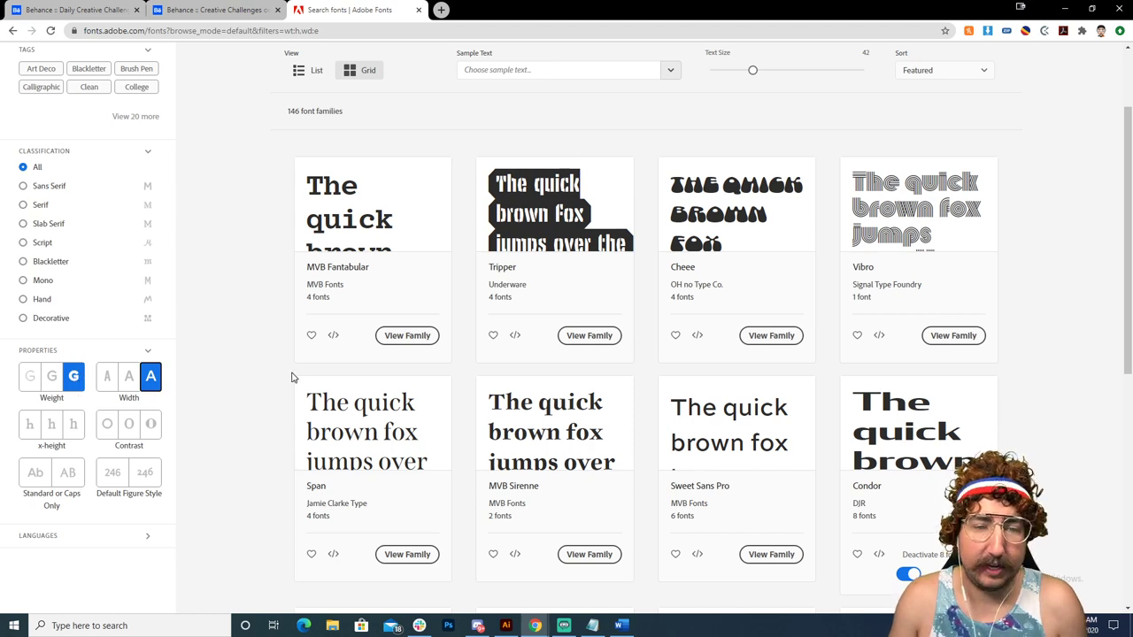
scroll(292, 378, up, 2)
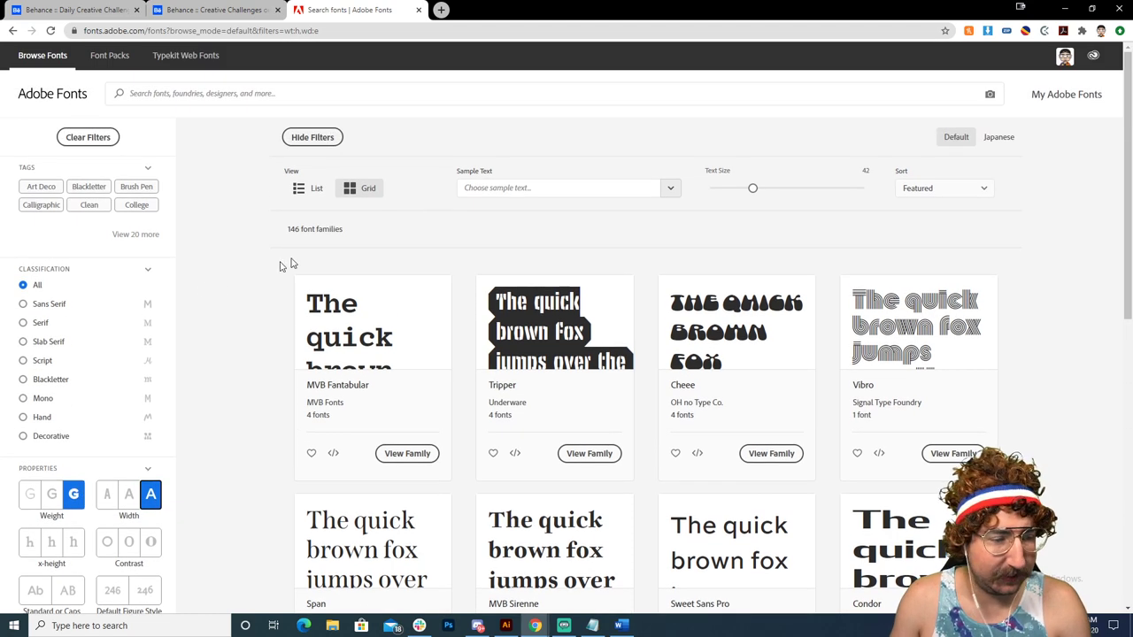
click(56, 305)
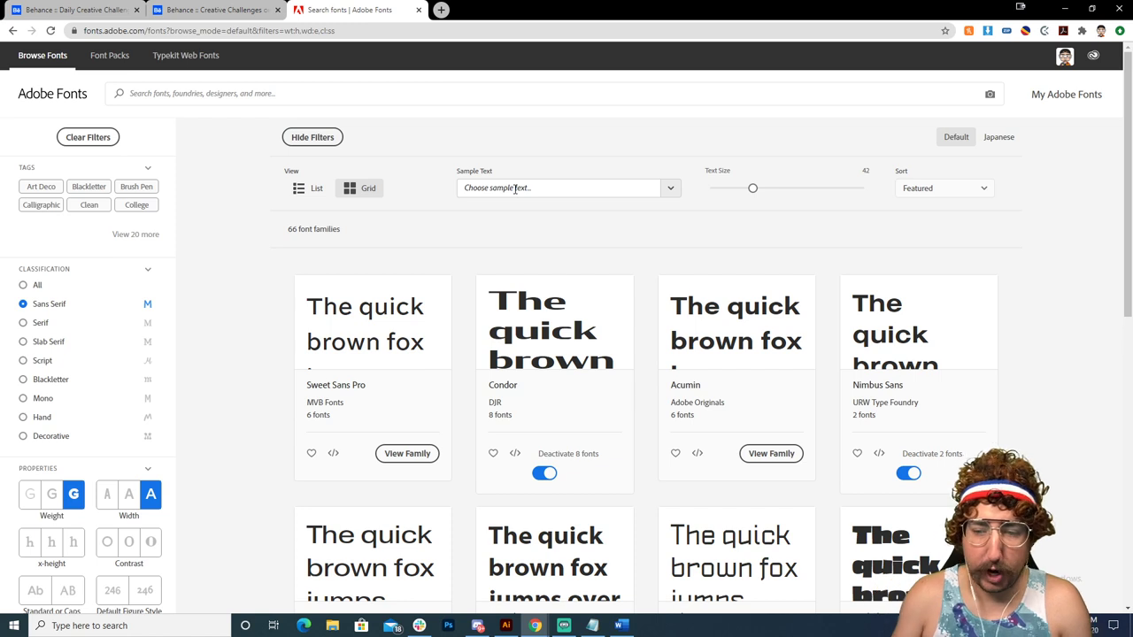
Step: Preview the 66 matching families with the sample text HOCH'S FITNESS
click(520, 188)
text(HO)
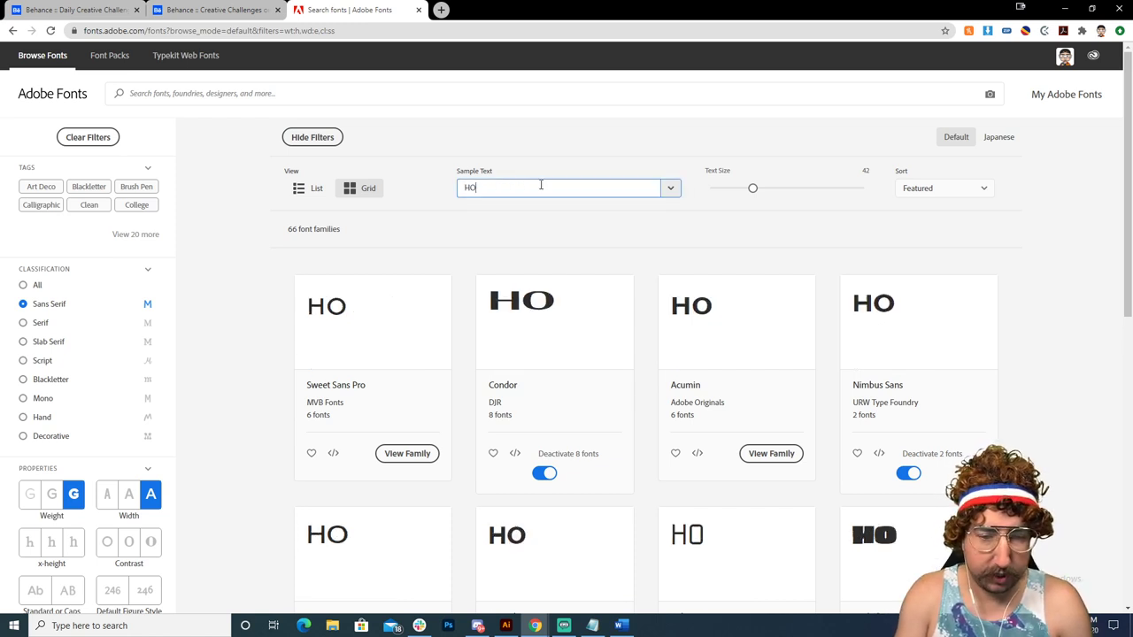
text(CH'S)
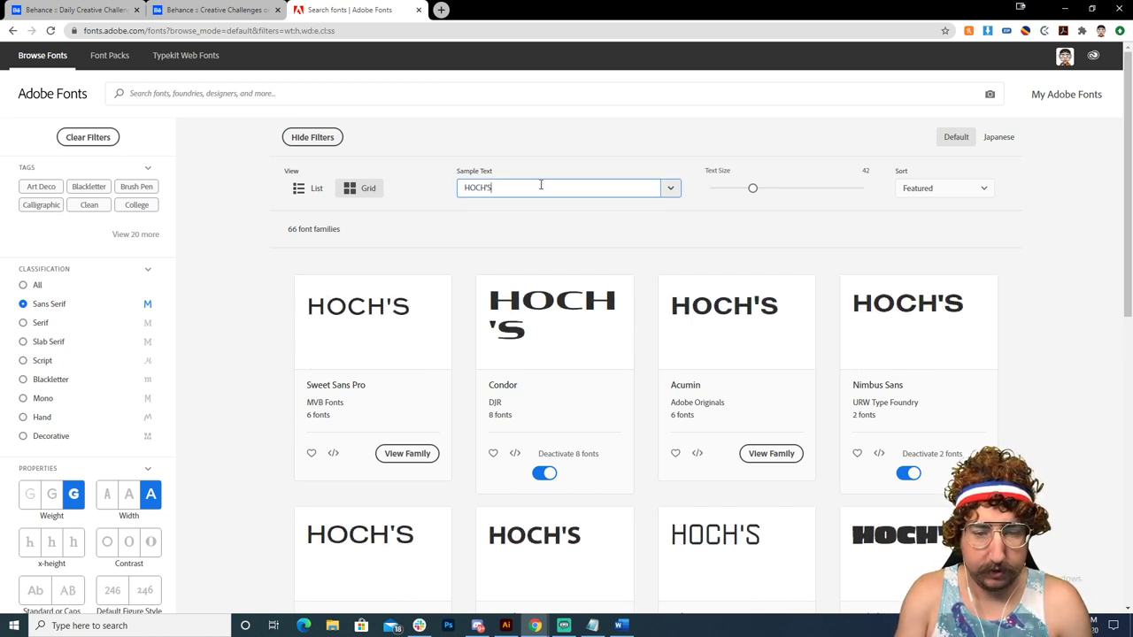
text( FITNESS)
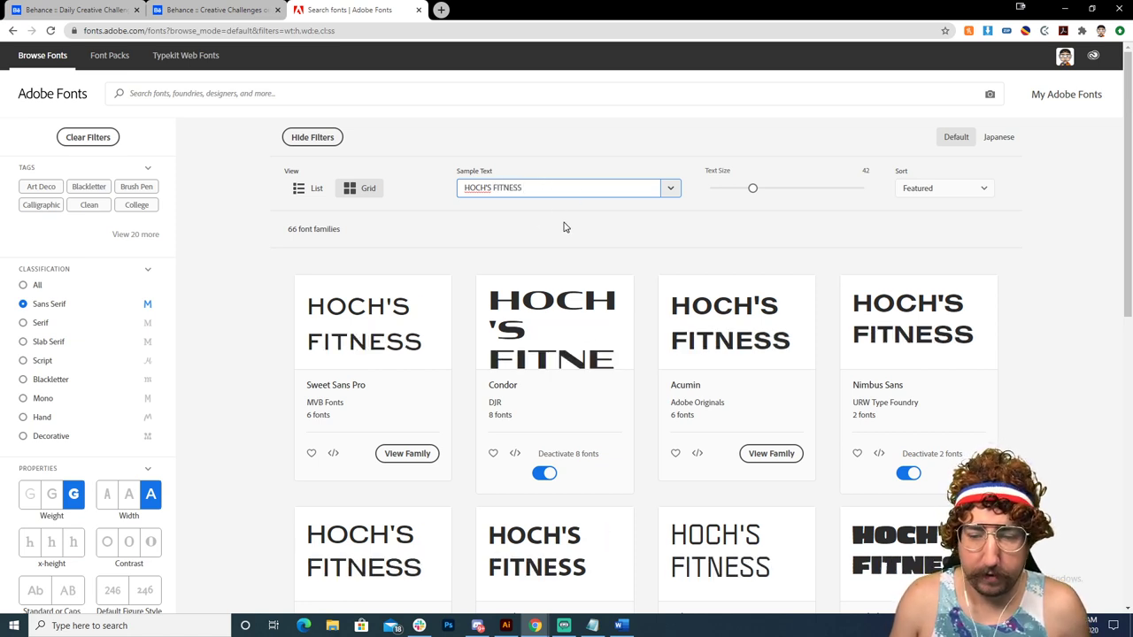
scroll(570, 227, down, 1)
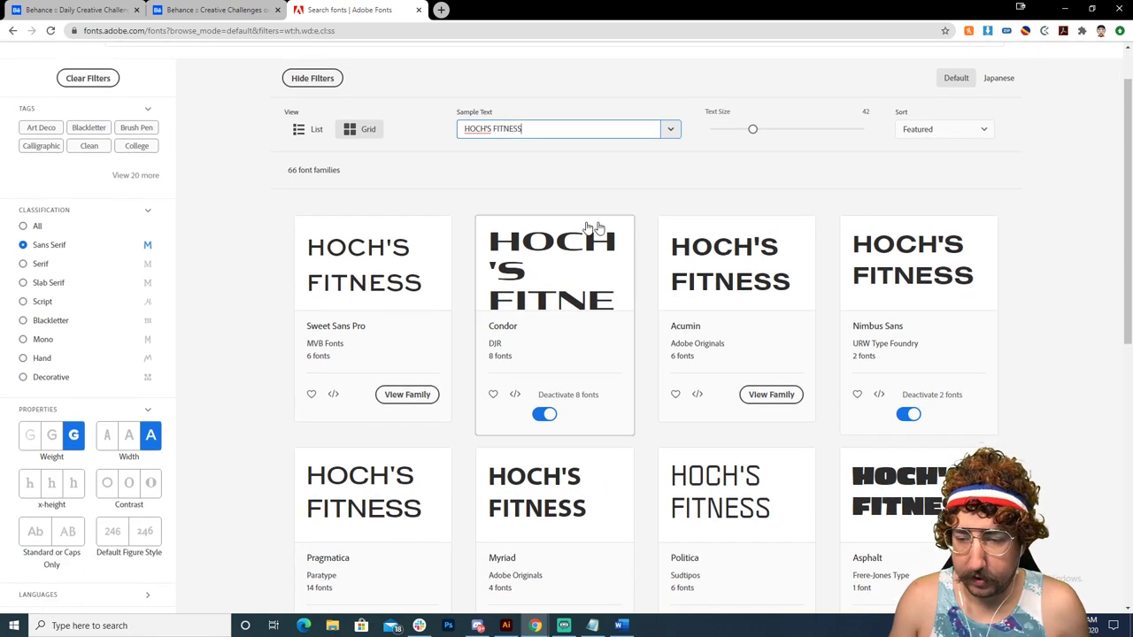
Step: Activate Nimbus Sans Black from the Nimbus Sans family page, then return to Challenge3_Badge.ai
click(889, 271)
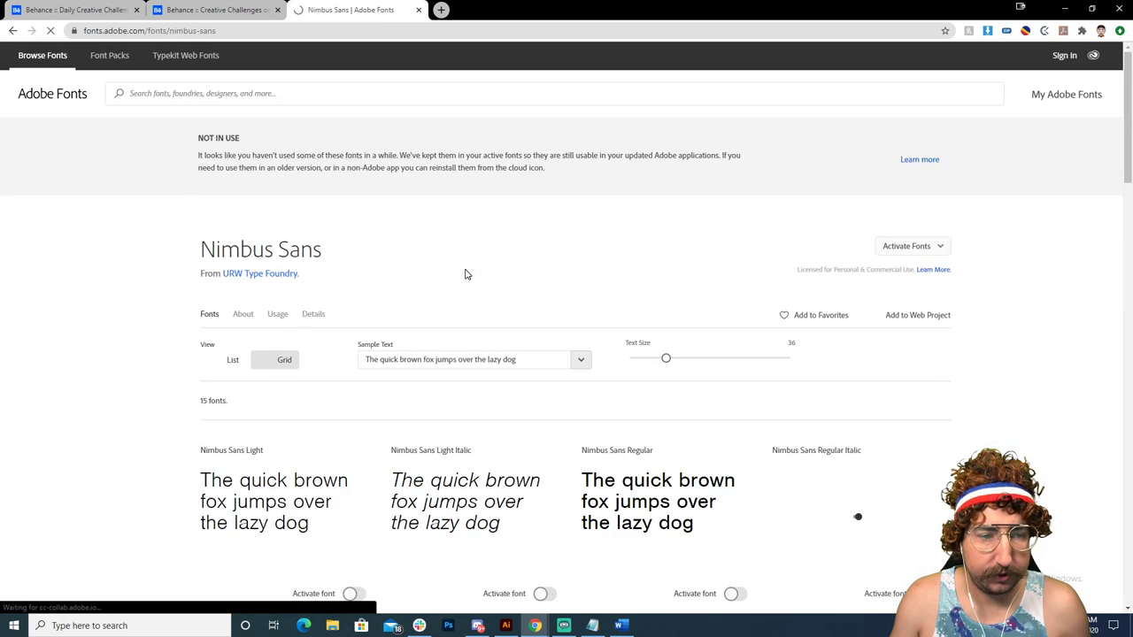
scroll(392, 291, down, 6)
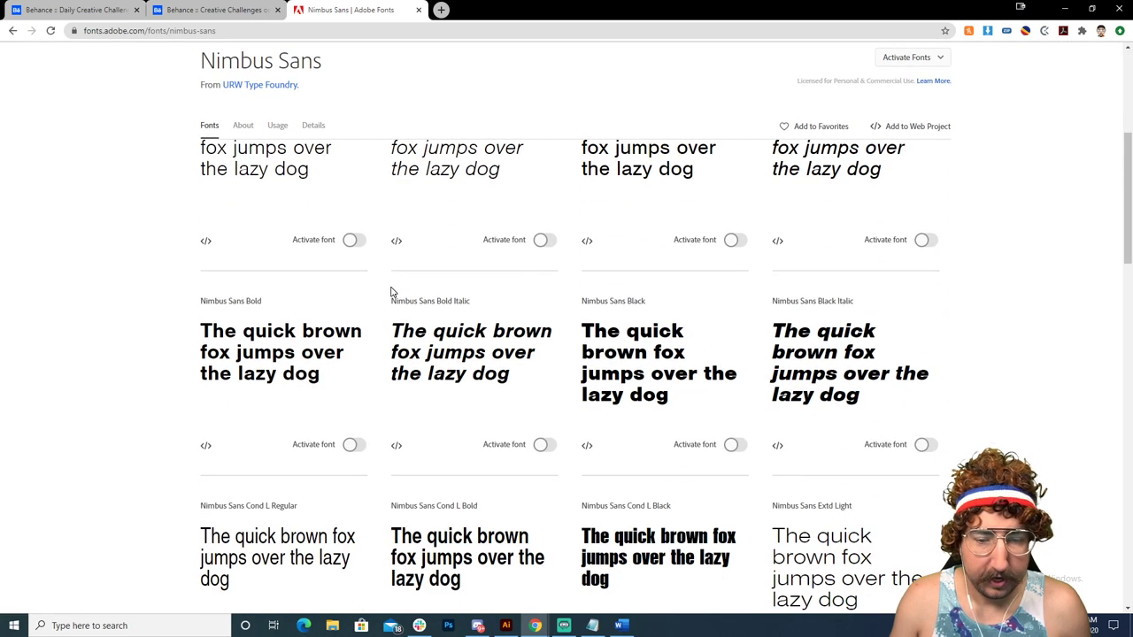
scroll(391, 291, down, 3)
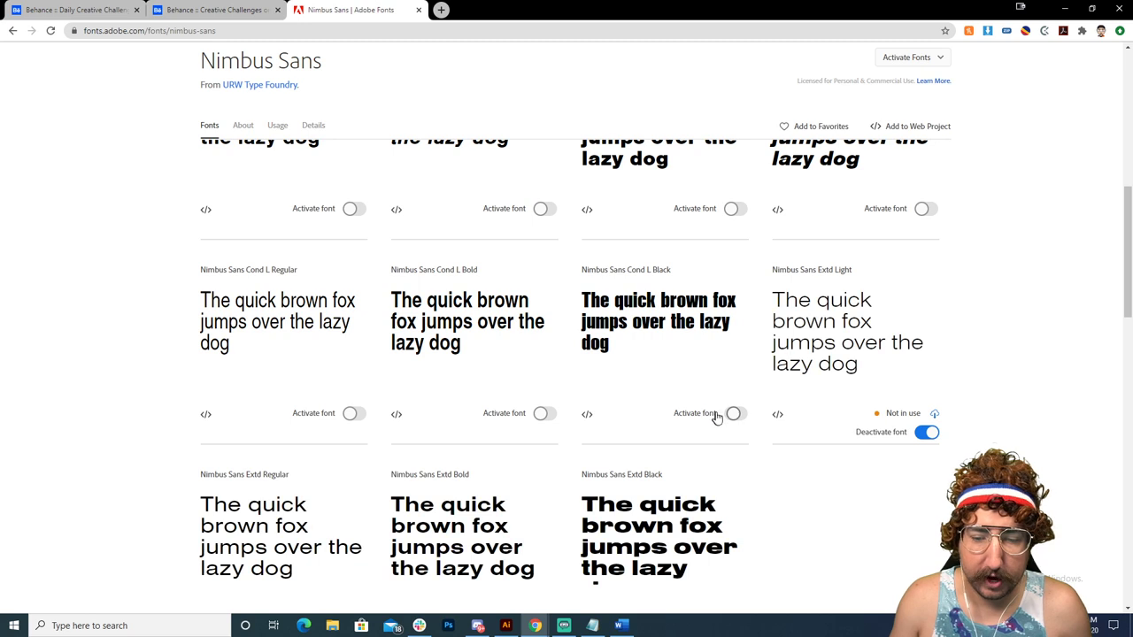
scroll(576, 353, up, 2)
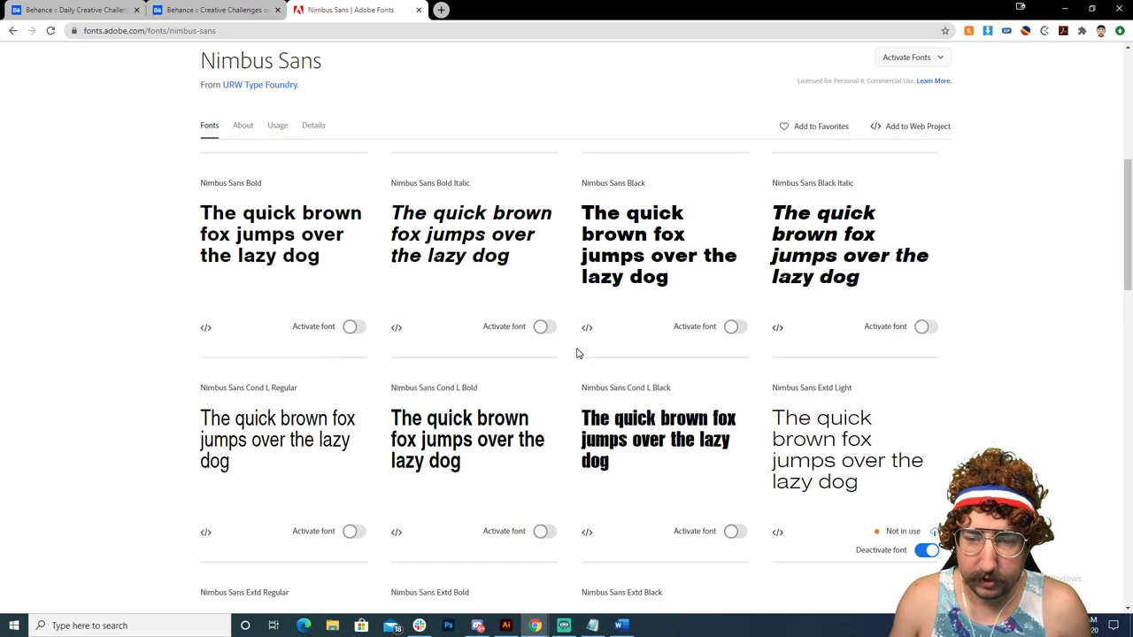
click(731, 328)
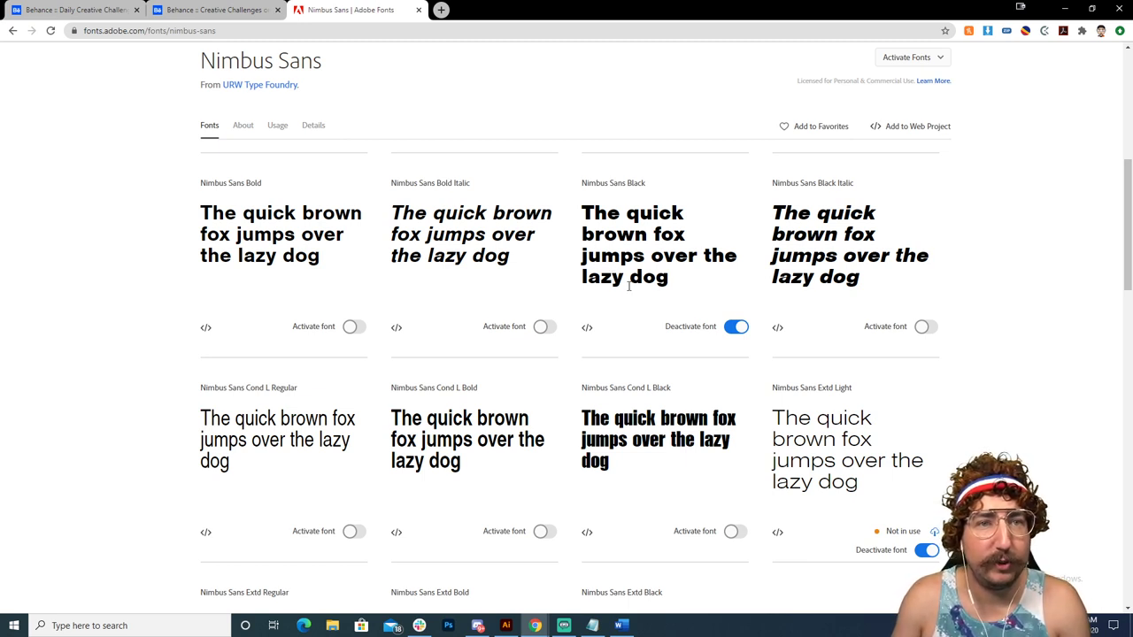
scroll(645, 331, up, 2)
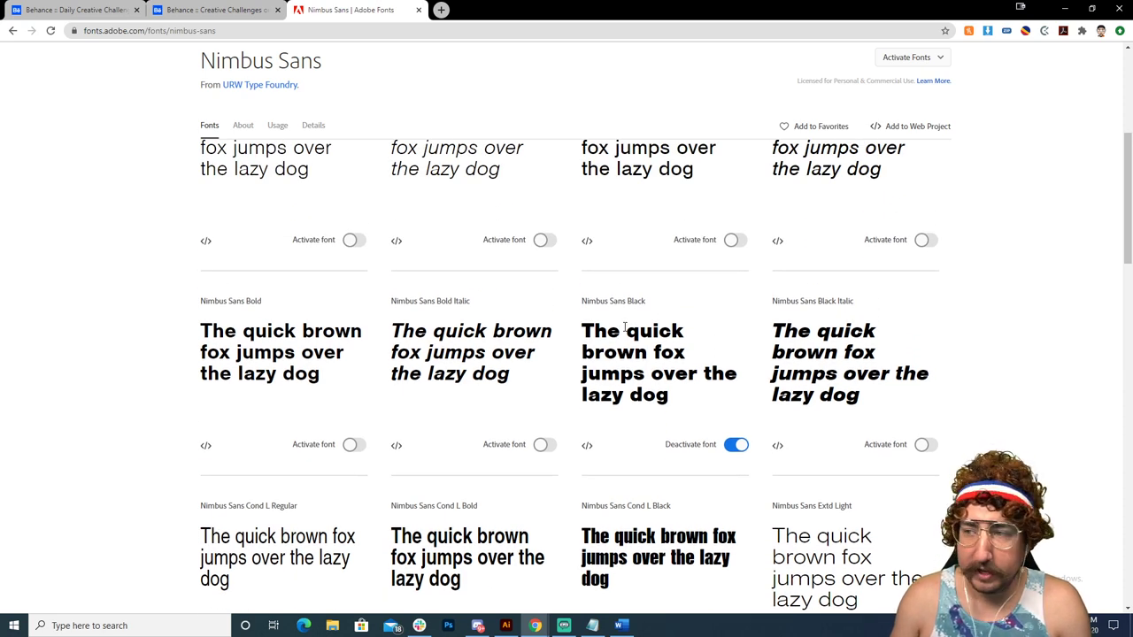
click(506, 625)
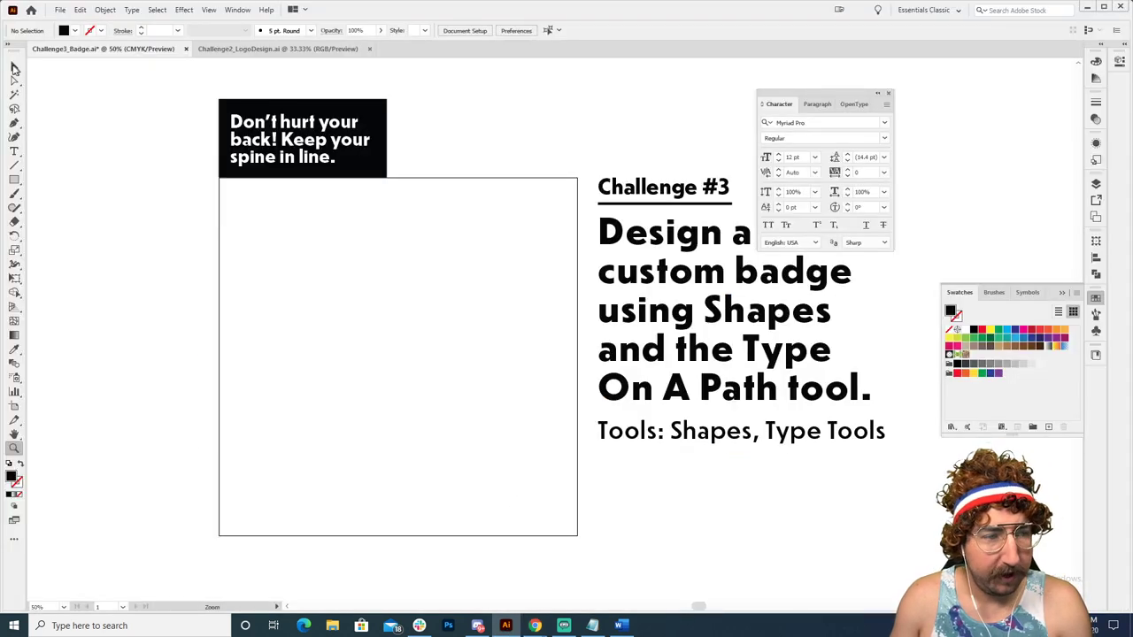
Step: Type HOCH'S FITNESS below the artboard and scale it up to about 156 pt
key(v)
scroll(488, 265, down, 3)
key(t)
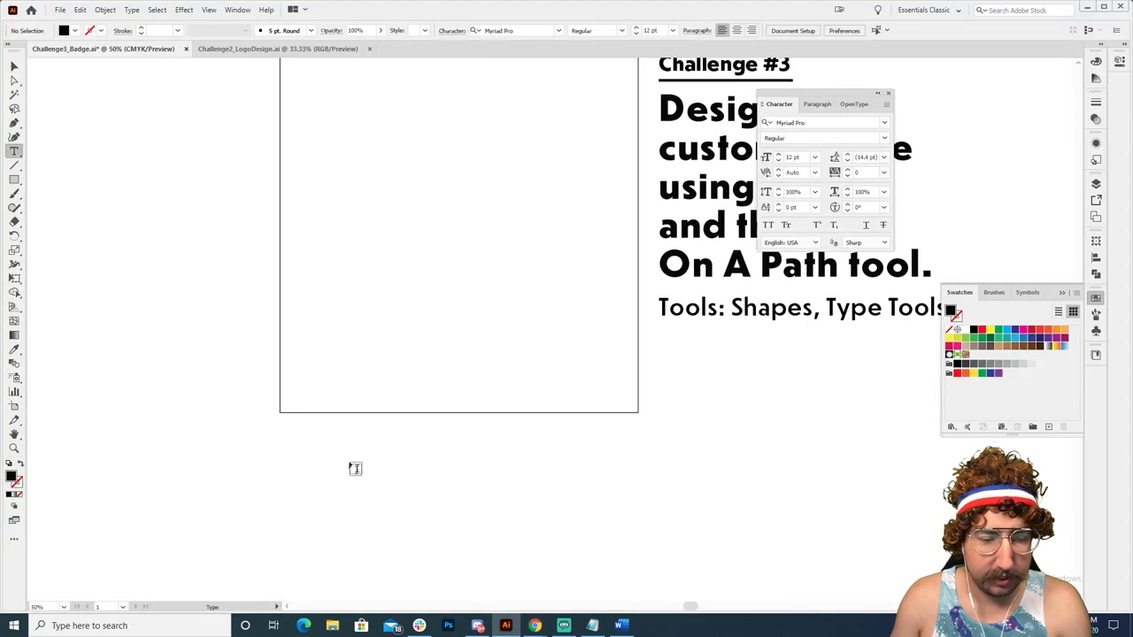
click(355, 461)
text(Hoops Fitness)
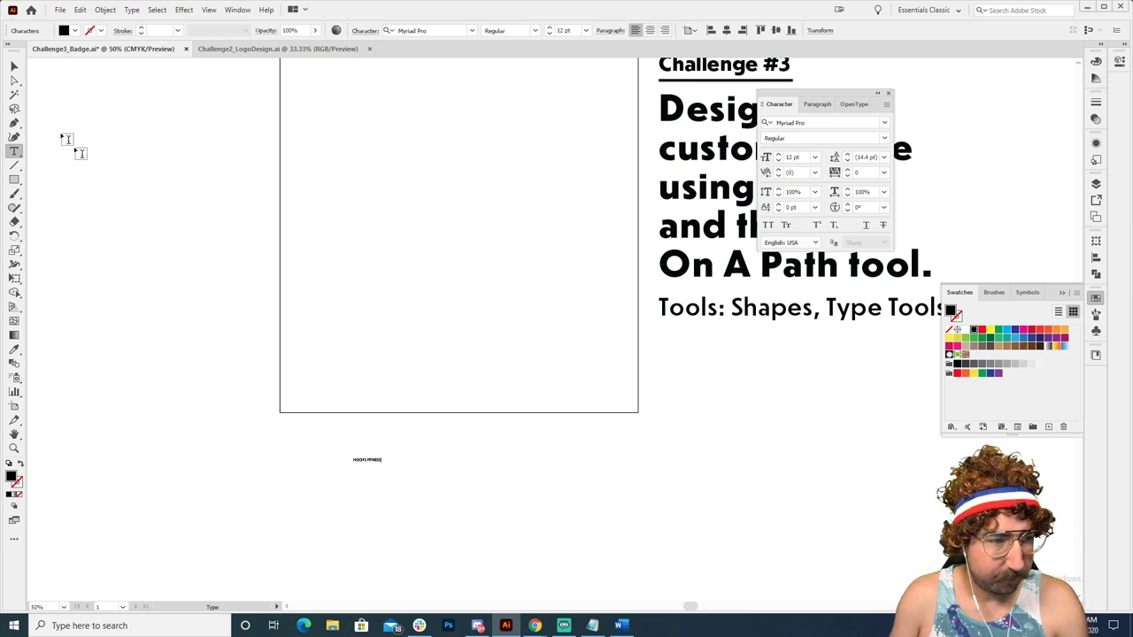
click(14, 67)
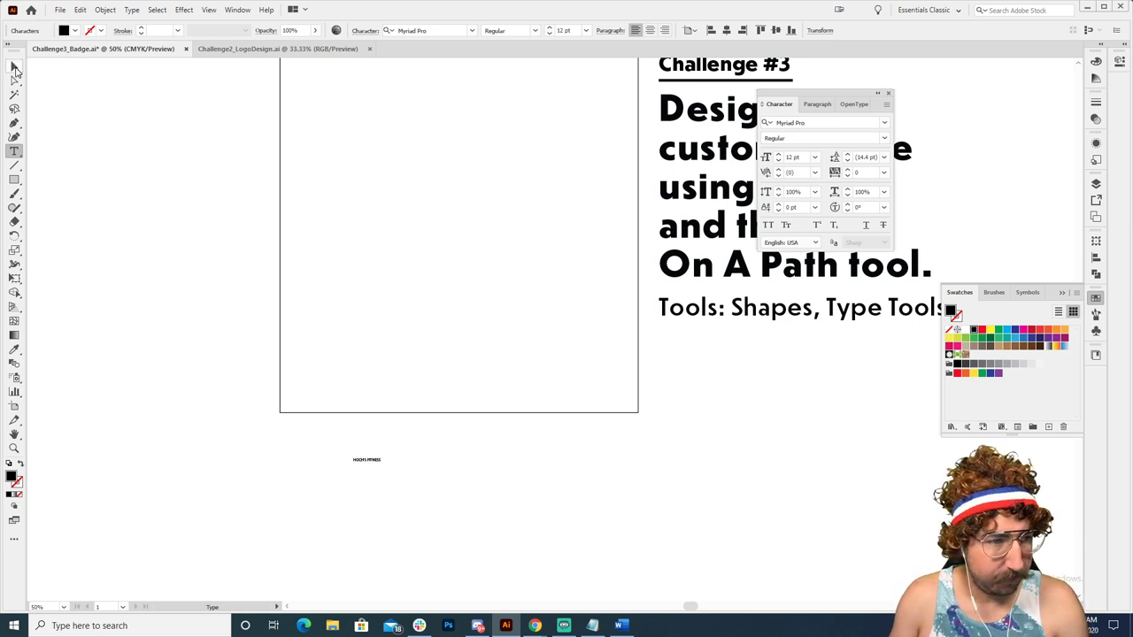
key(s)
drag(416, 443, 595, 337)
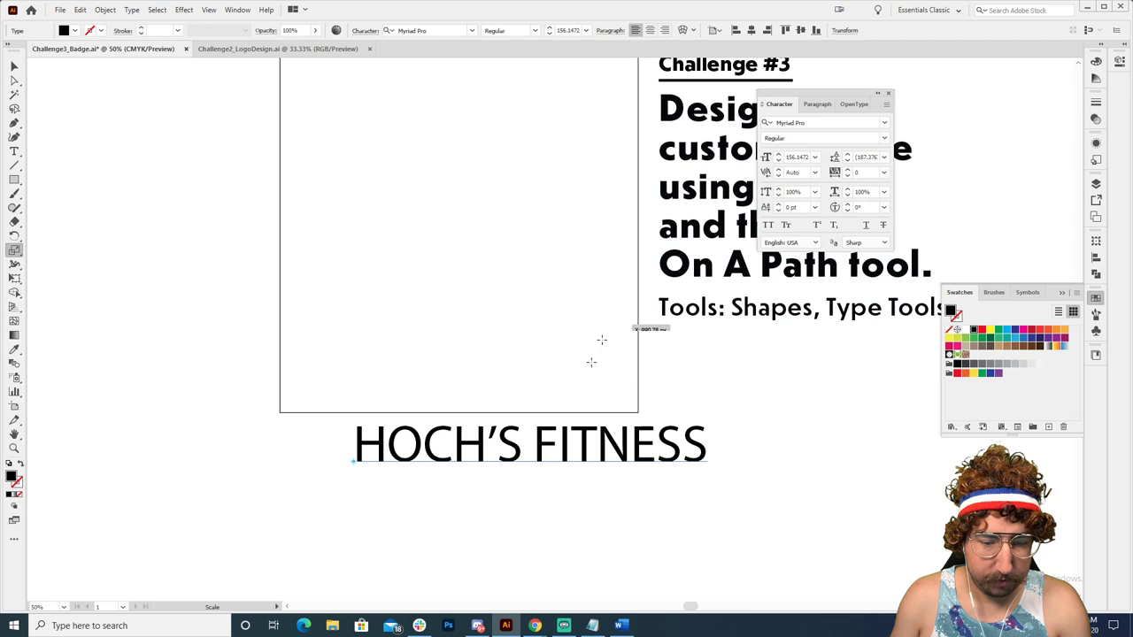
Step: Set the title in Nimbus Sans Extd Black and bring it toward the view centre
click(795, 121)
text(nim)
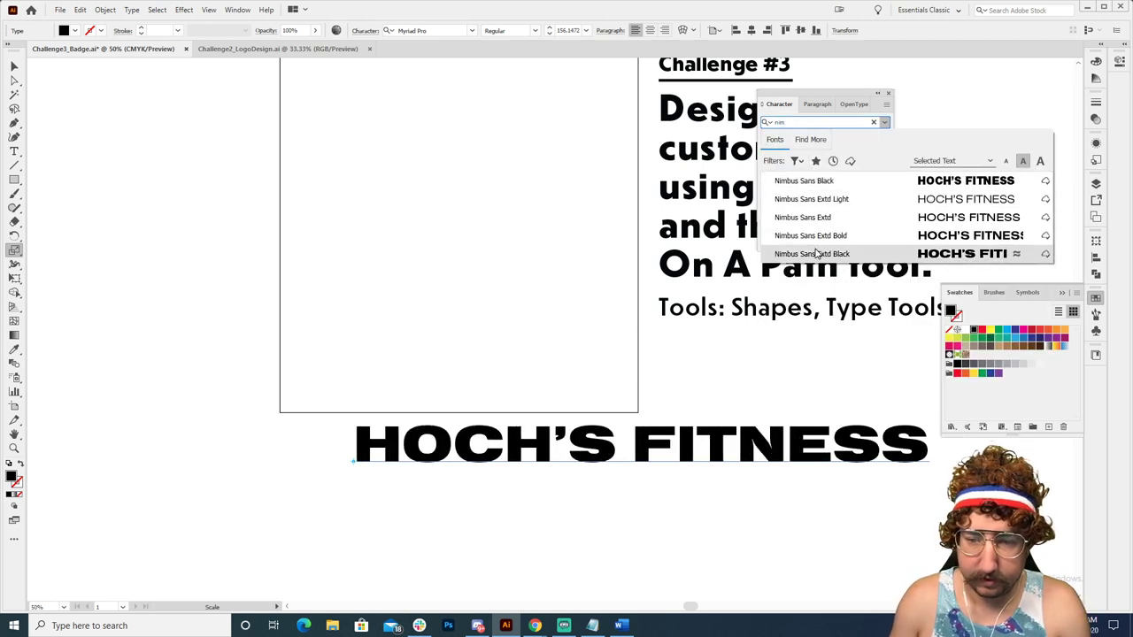
click(816, 254)
key(Escape)
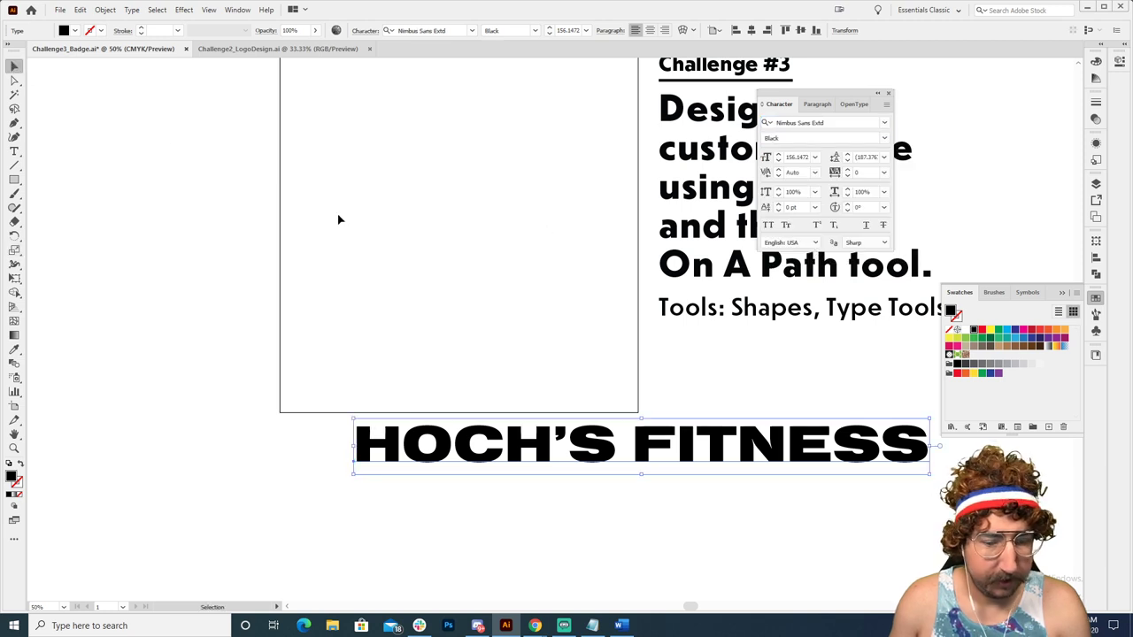
click(336, 218)
drag(507, 295, 379, 185)
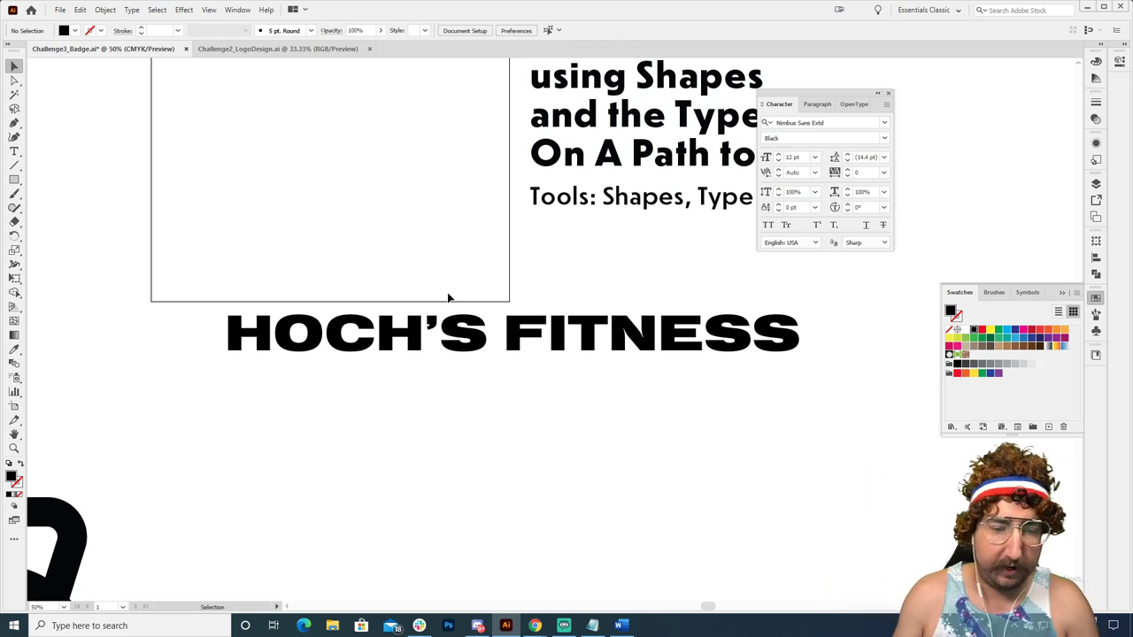
Step: Place a smaller copy of the HOCH'S FITNESS title just below the original
drag(426, 338, 510, 381)
key(s)
drag(611, 221, 532, 276)
key(v)
drag(443, 389, 447, 388)
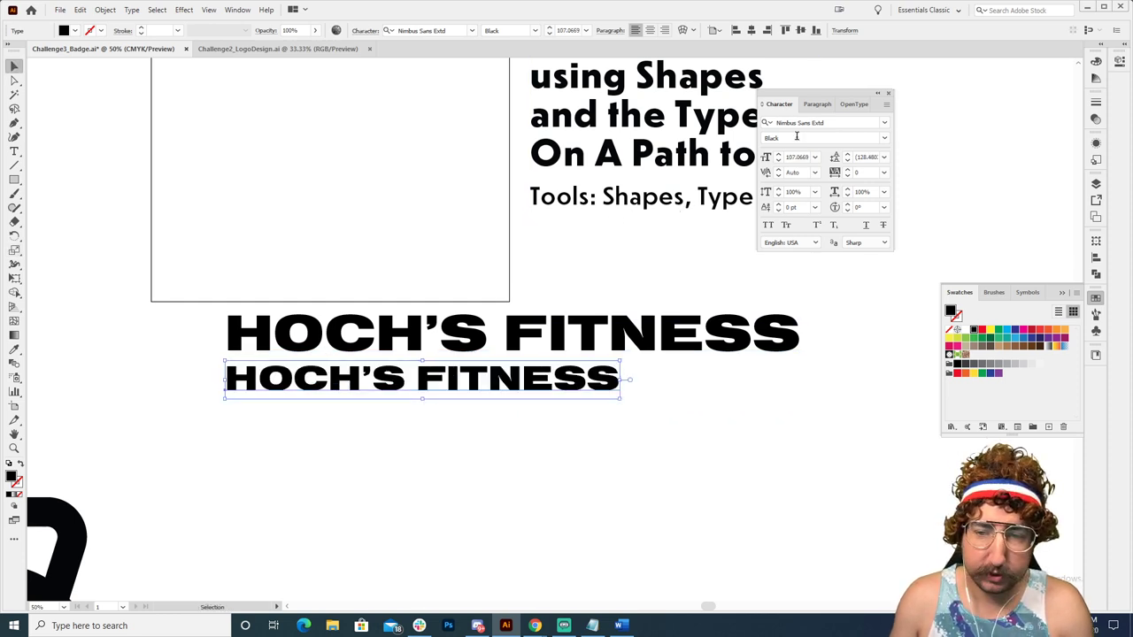
Step: Set the copy in Trade Gothic Next LT Pro Condensed and enlarge it slightly
click(797, 124)
text(trade)
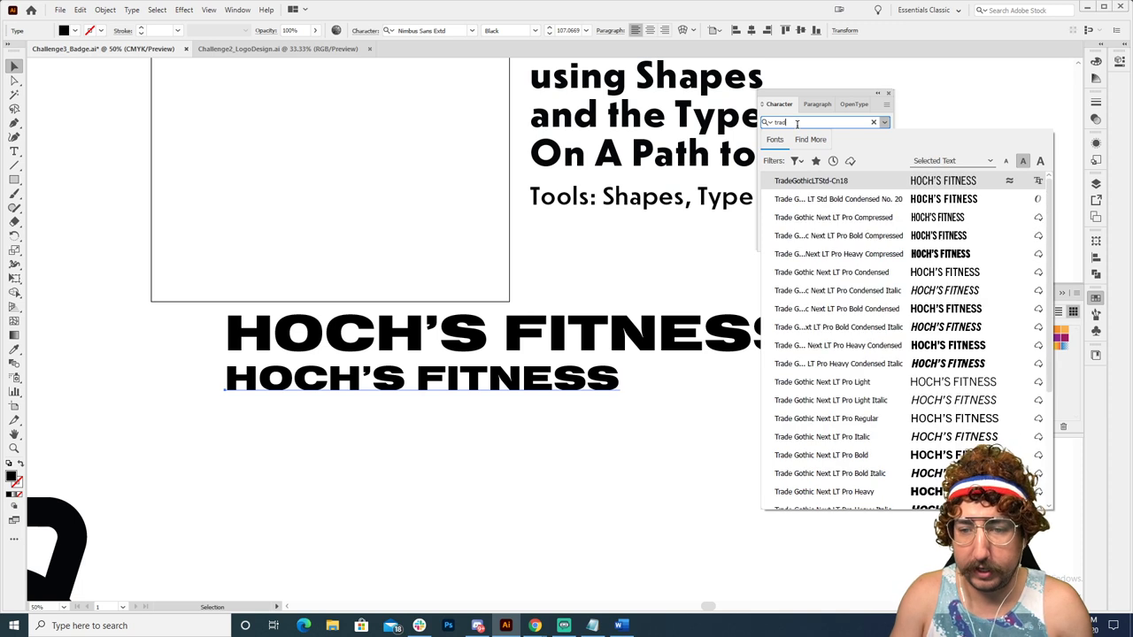
click(851, 274)
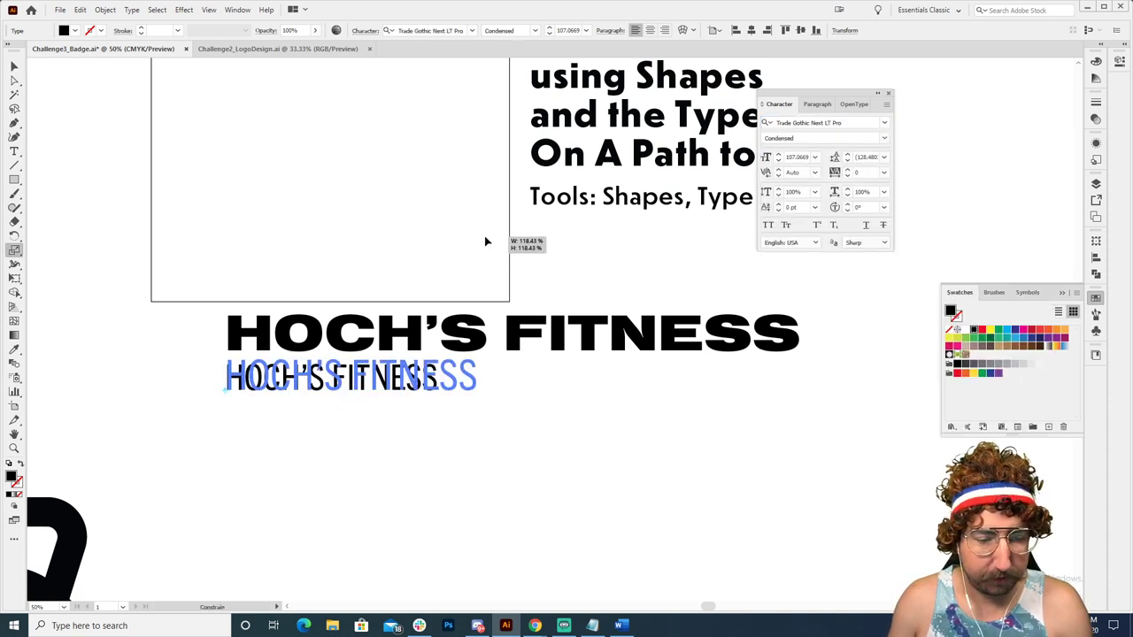
drag(440, 383, 441, 388)
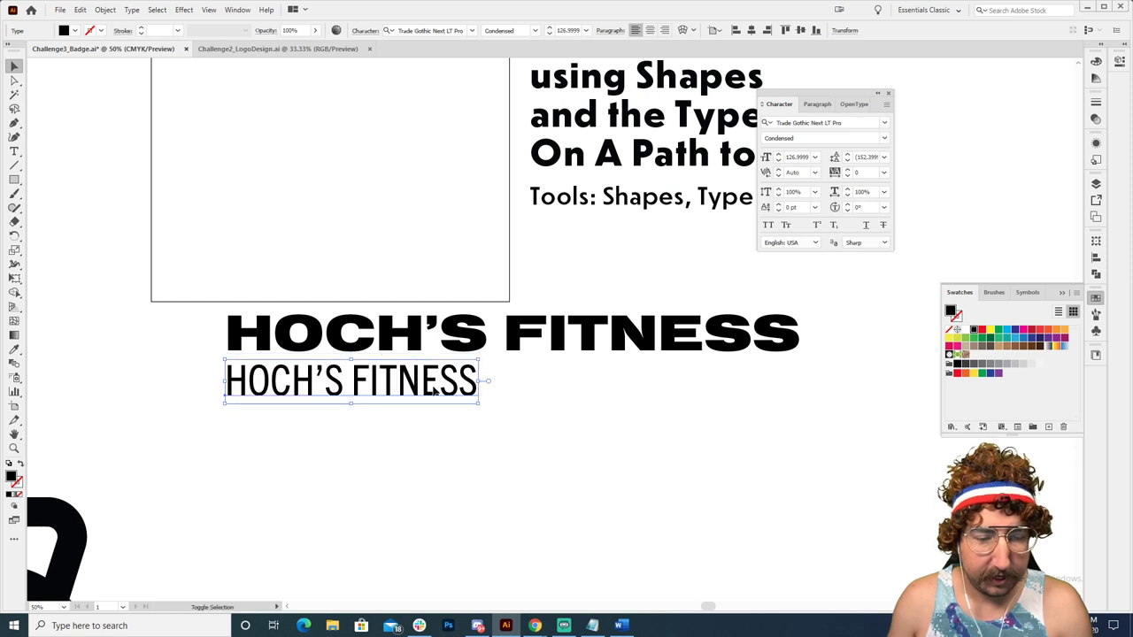
click(523, 409)
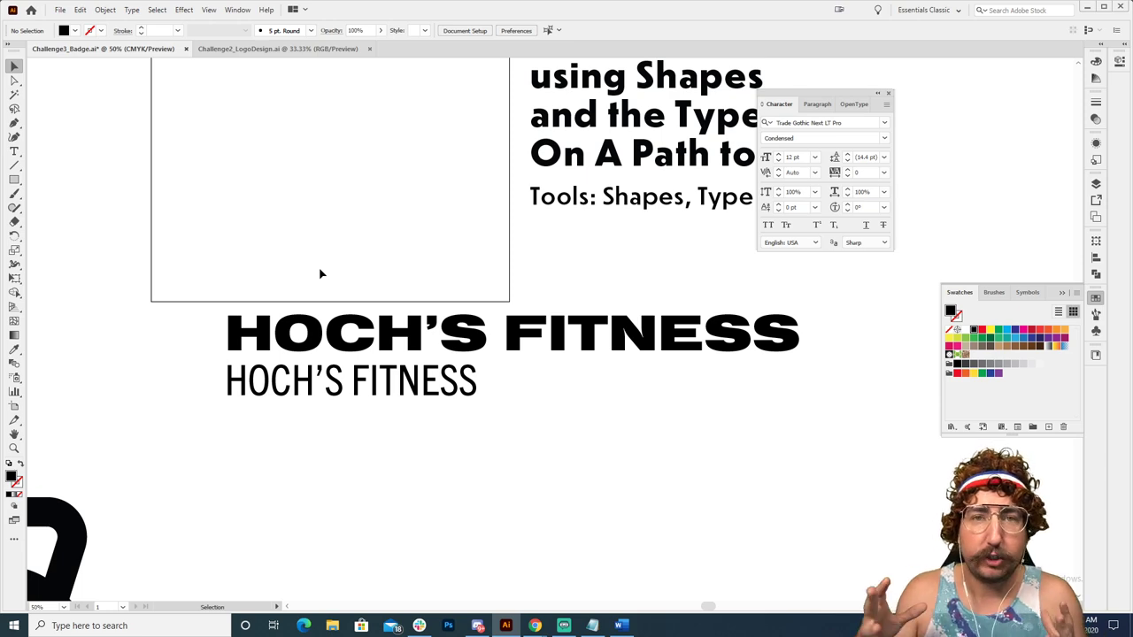
Step: Move both HOCH'S FITNESS lines further down the artboard
drag(376, 234, 455, 265)
drag(265, 369, 492, 491)
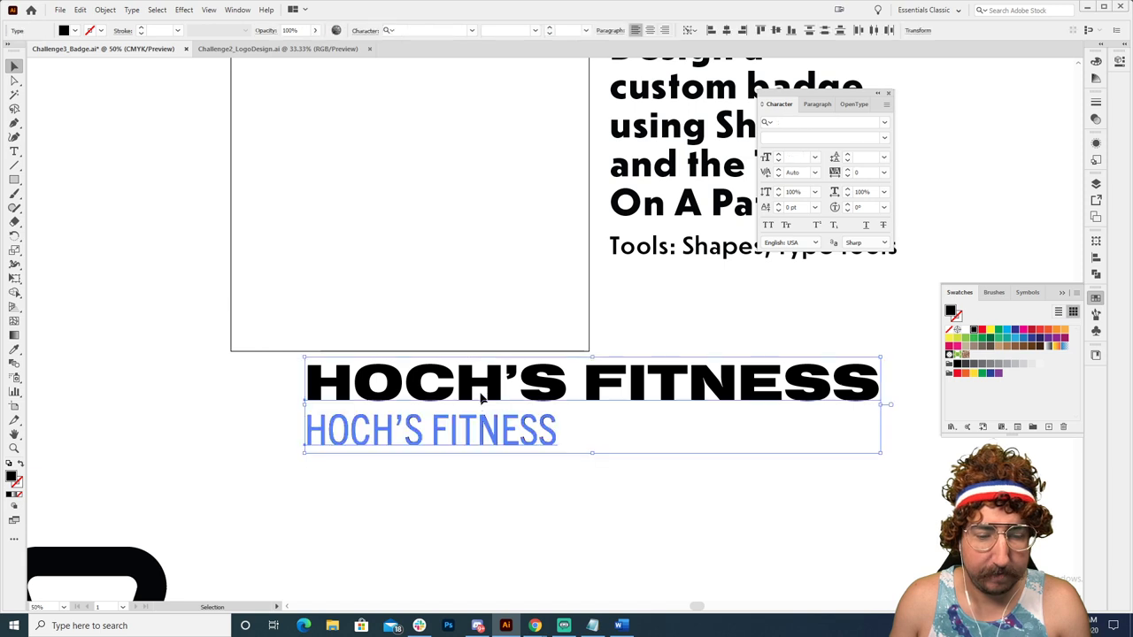
drag(483, 385, 482, 435)
drag(457, 299, 455, 397)
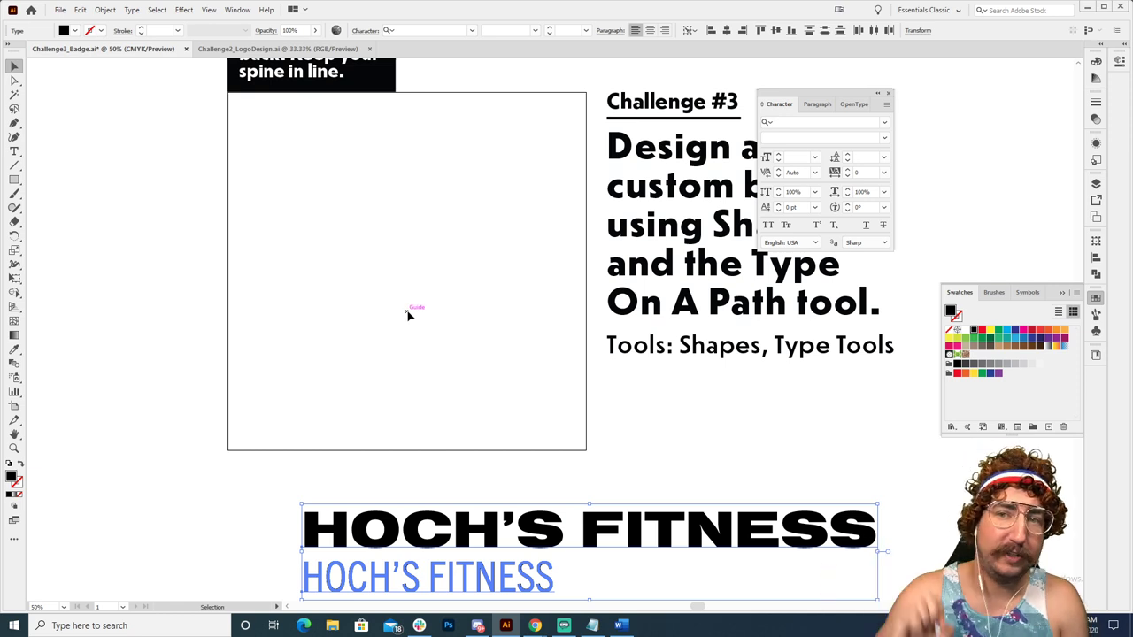
scroll(399, 217, down, 1)
click(400, 217)
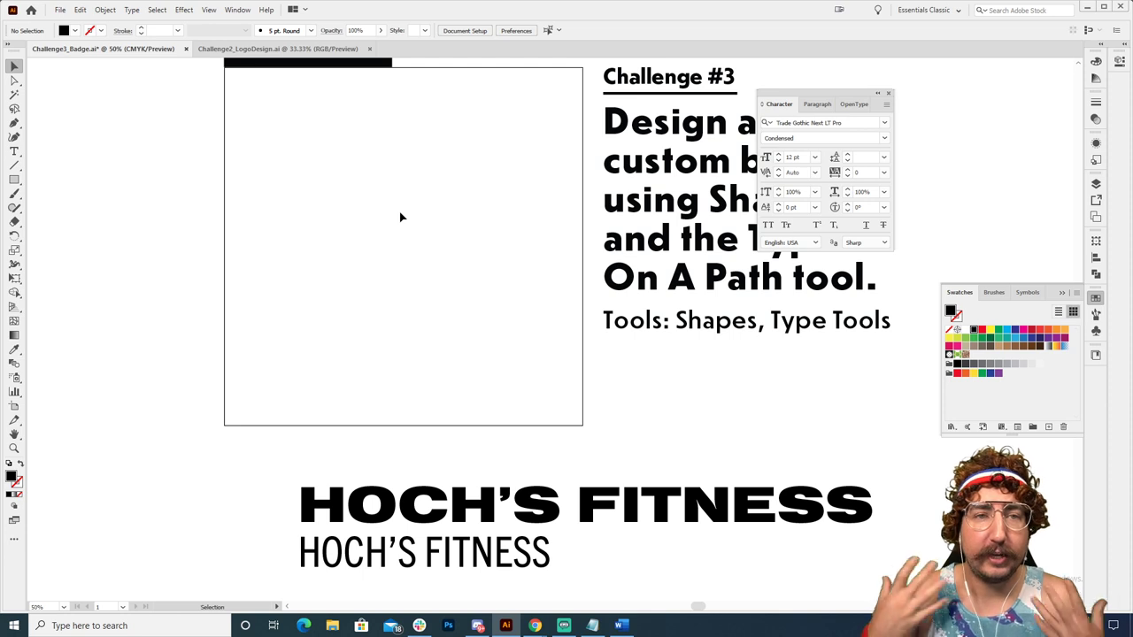
Step: Draw a large circle on the artboard, centred horizontally
click(14, 180)
click(74, 209)
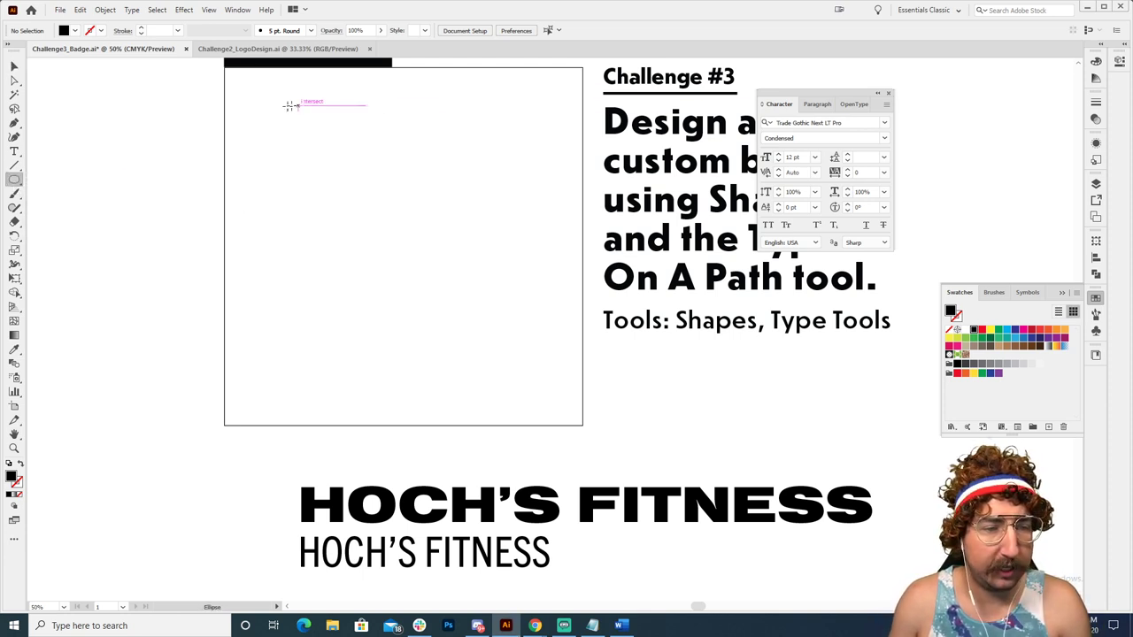
drag(254, 92, 504, 262)
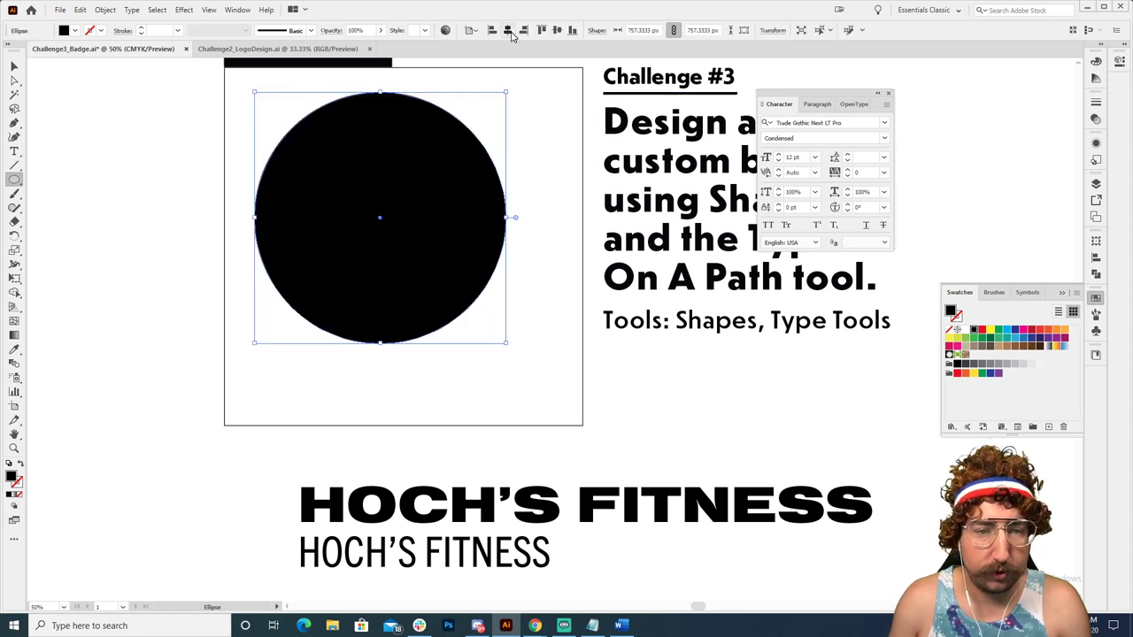
click(516, 29)
key(v)
click(203, 174)
drag(298, 201, 344, 256)
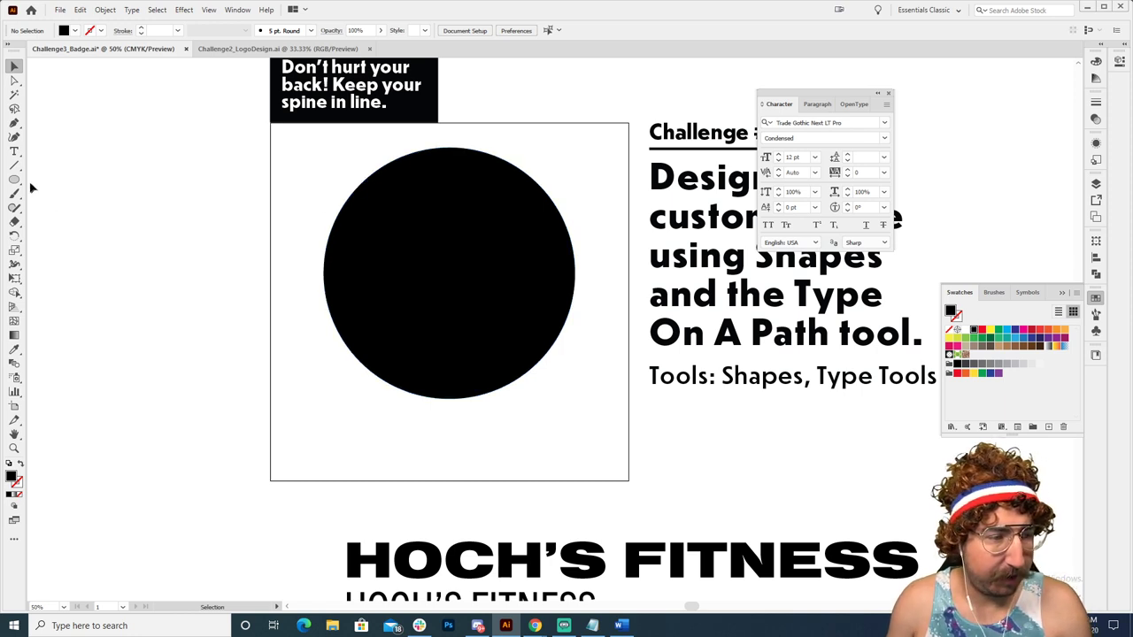
Step: Draw a rectangle covering the circle's lower half and move both shapes down together
drag(14, 180, 44, 182)
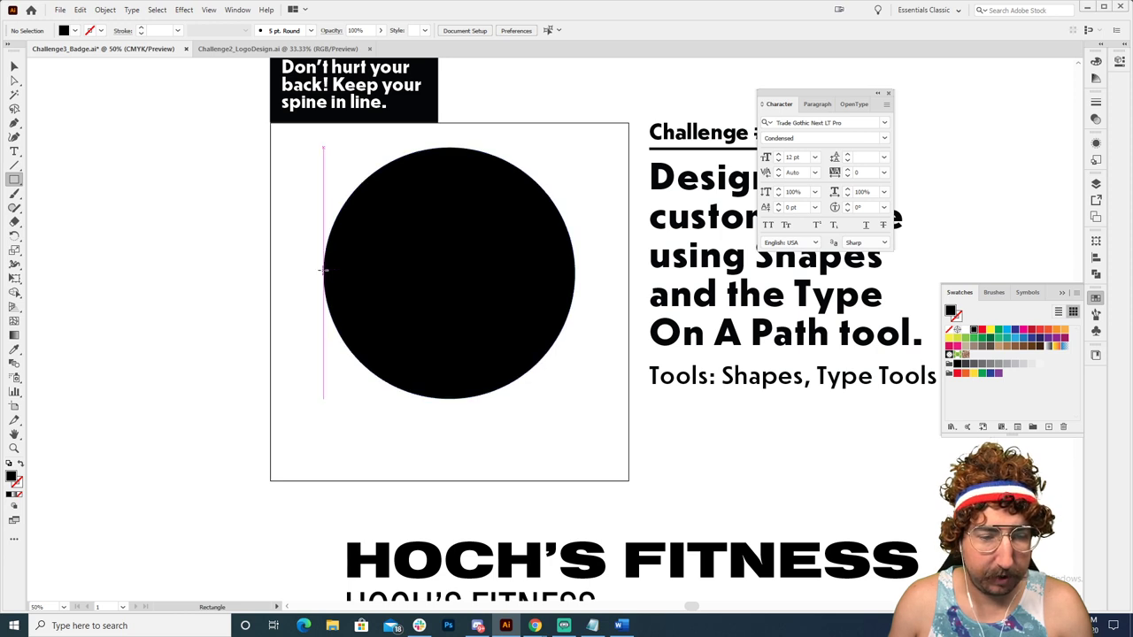
drag(323, 271, 575, 399)
key(v)
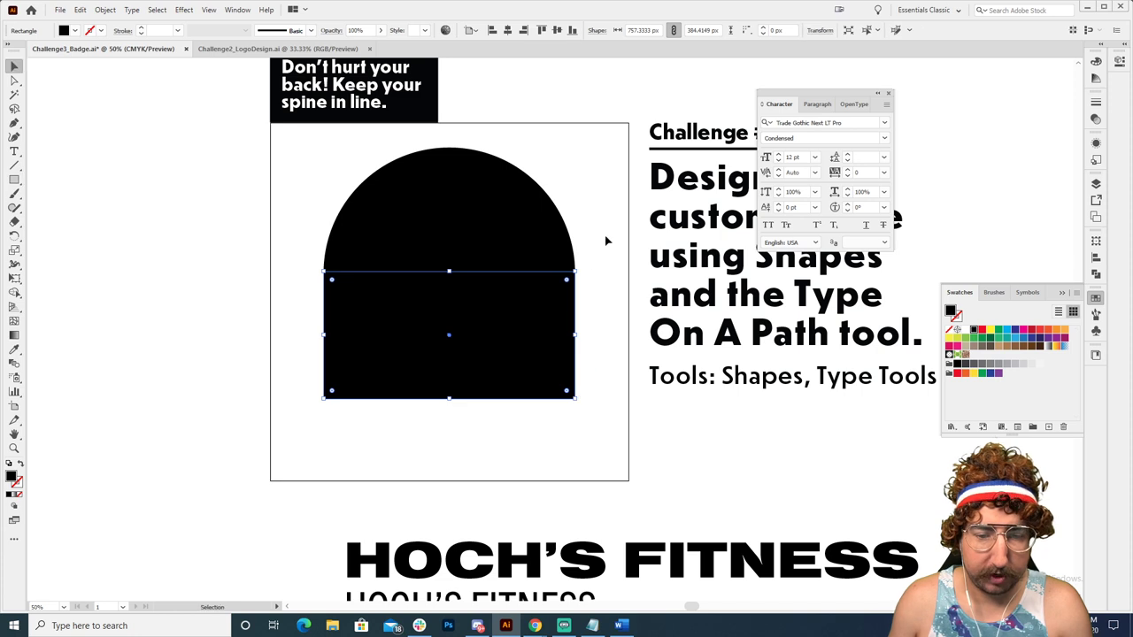
drag(590, 203, 518, 297)
drag(518, 225, 511, 245)
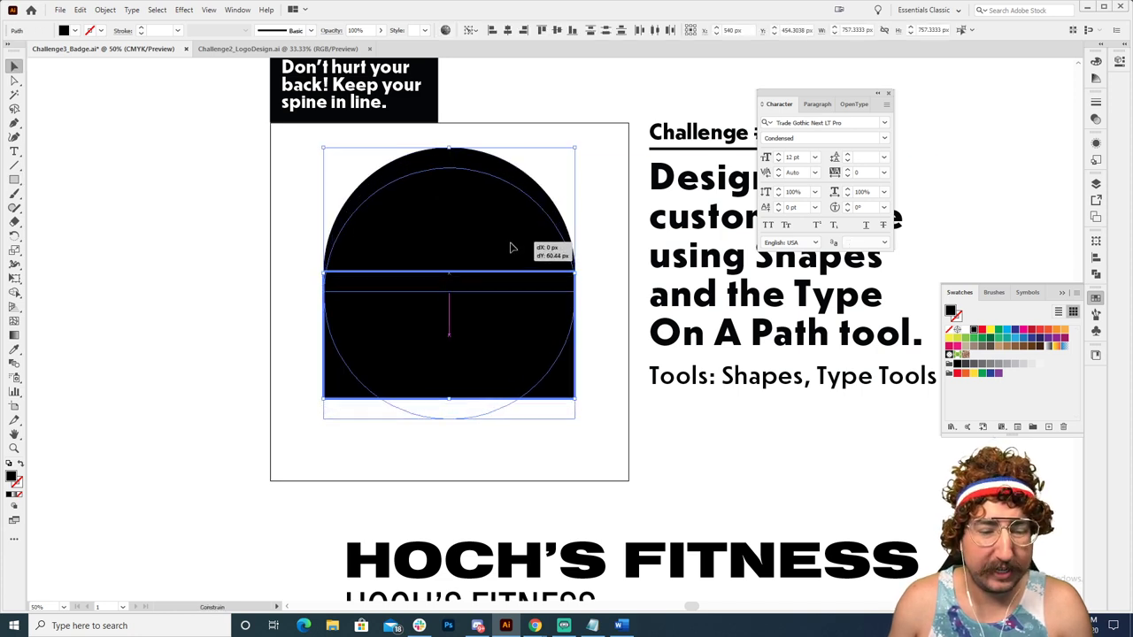
click(572, 158)
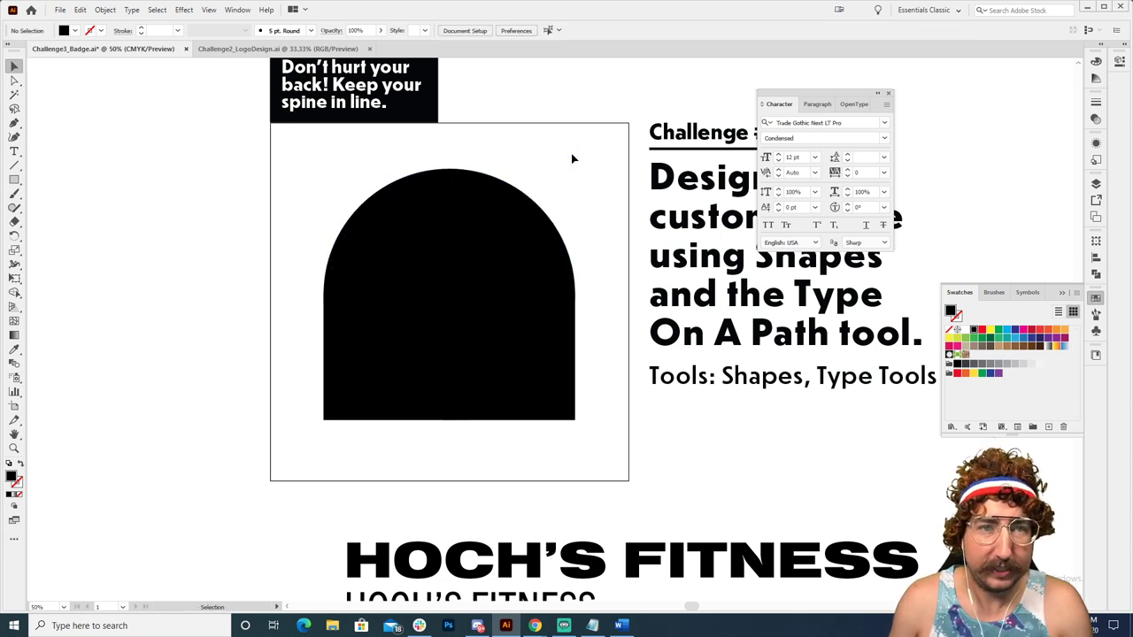
click(506, 187)
click(345, 307)
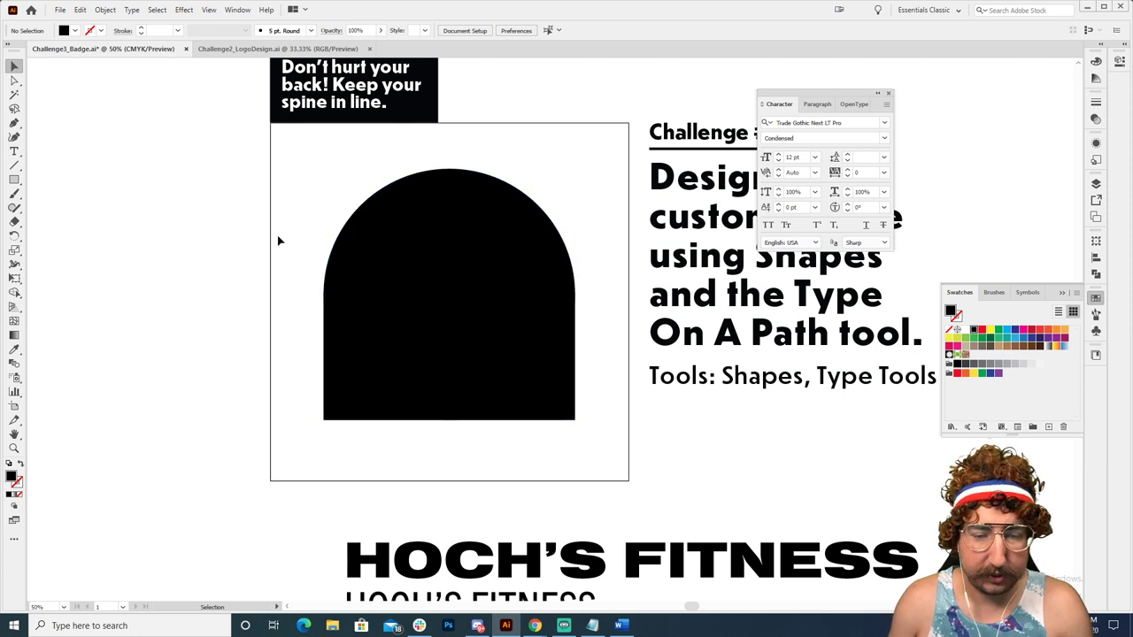
drag(278, 240, 503, 392)
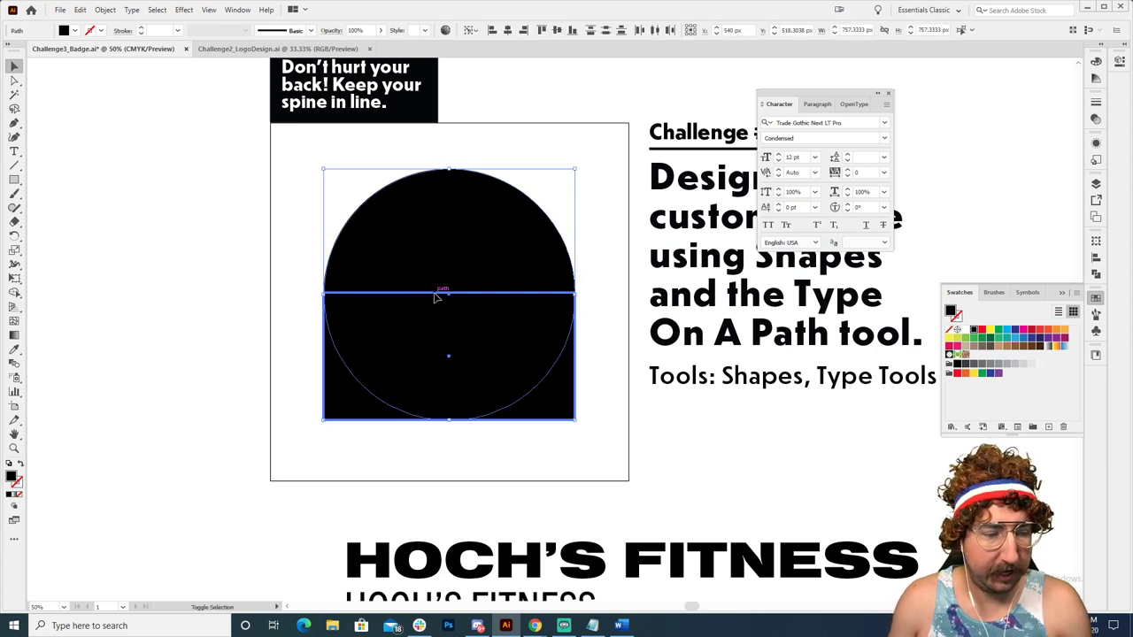
Step: Swap both shapes' black fills to black outlines and set the stroke weight to 20 pt
key(shift+x)
click(157, 31)
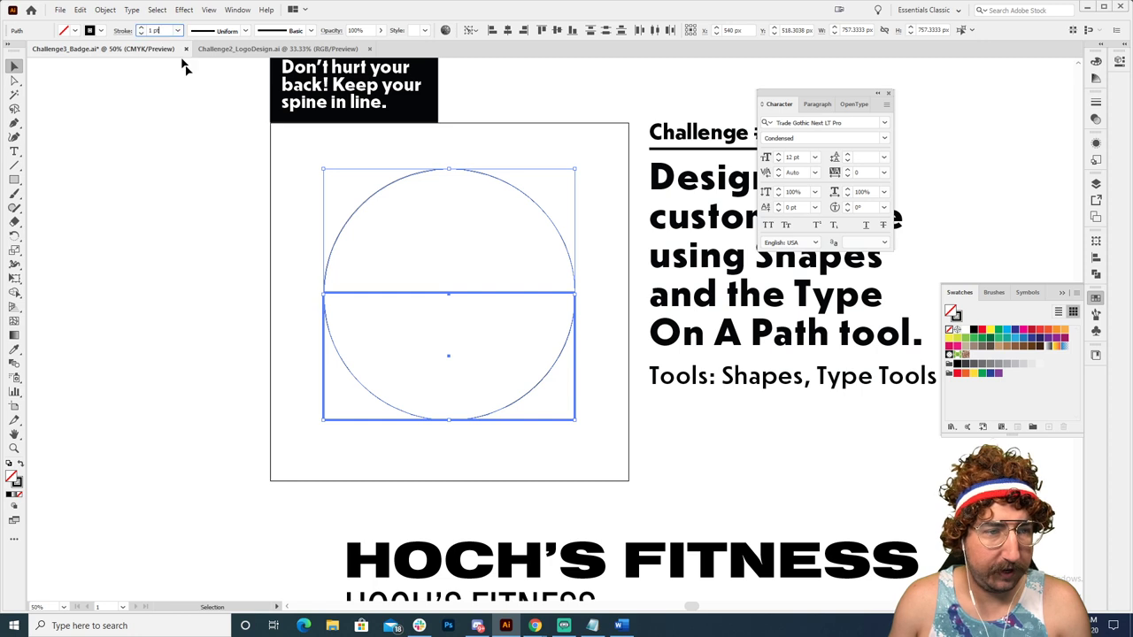
text(10)
key(Return)
text(5)
key(Return)
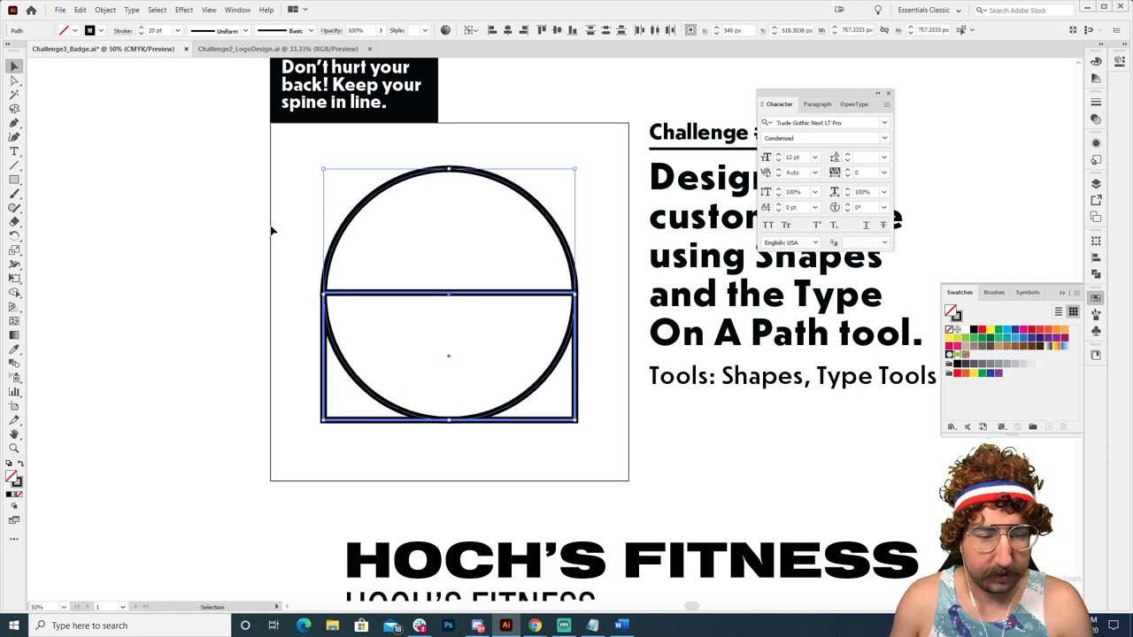
Step: Fill the circle with white
drag(271, 199, 449, 383)
click(460, 179)
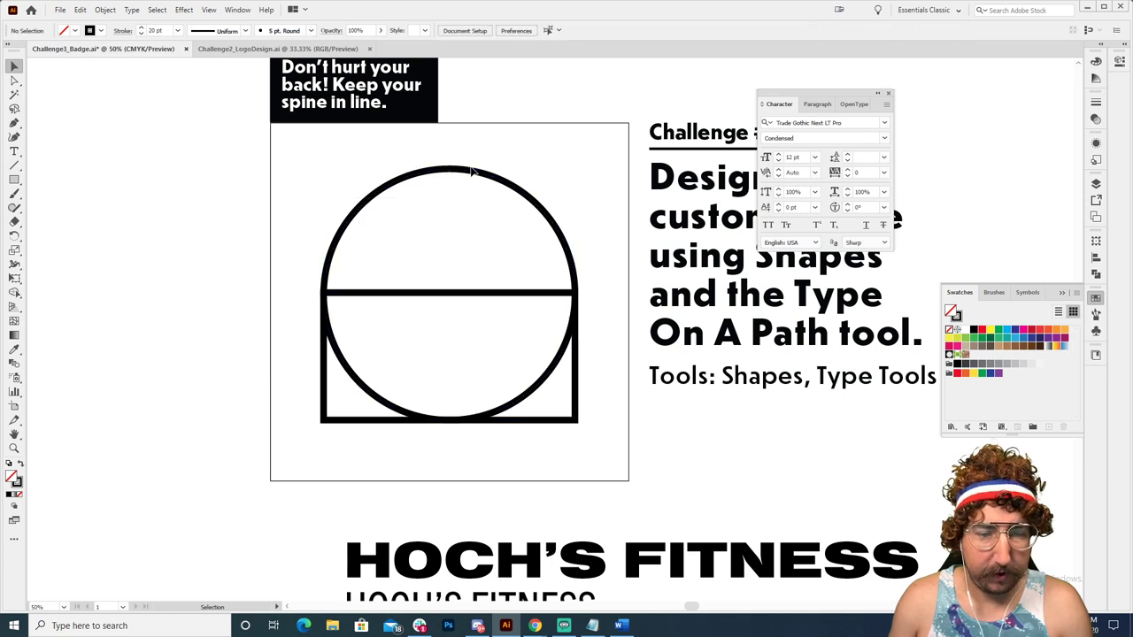
click(474, 170)
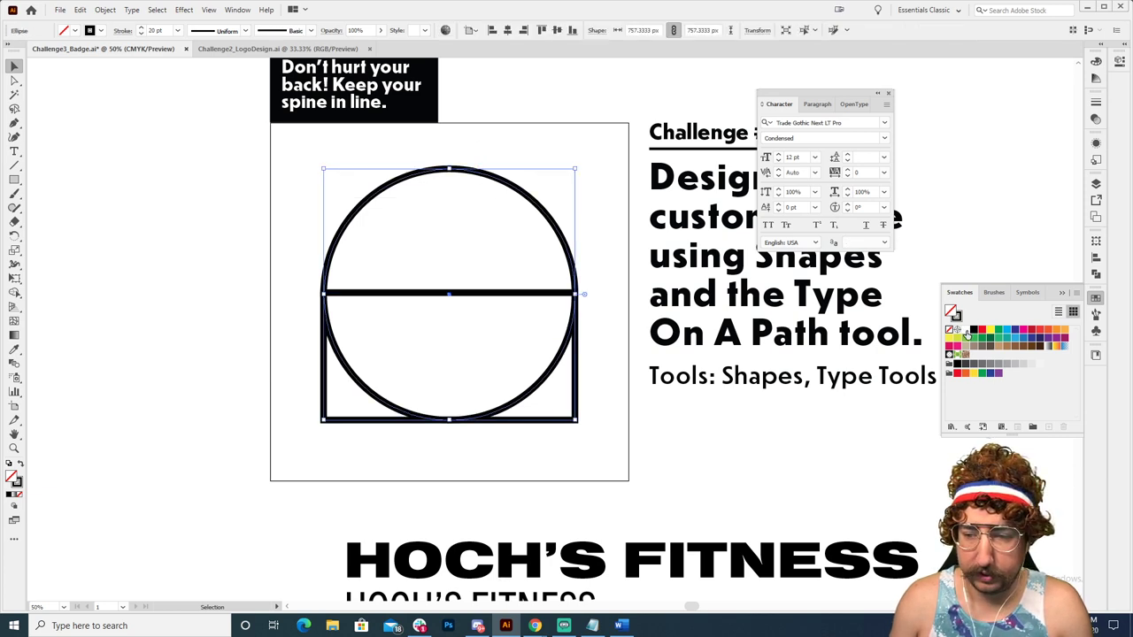
click(965, 330)
Step: Bring the white circle to front and unite it with the rectangle into one arch via Pathfinder
key(ctrl+shift+bracketright)
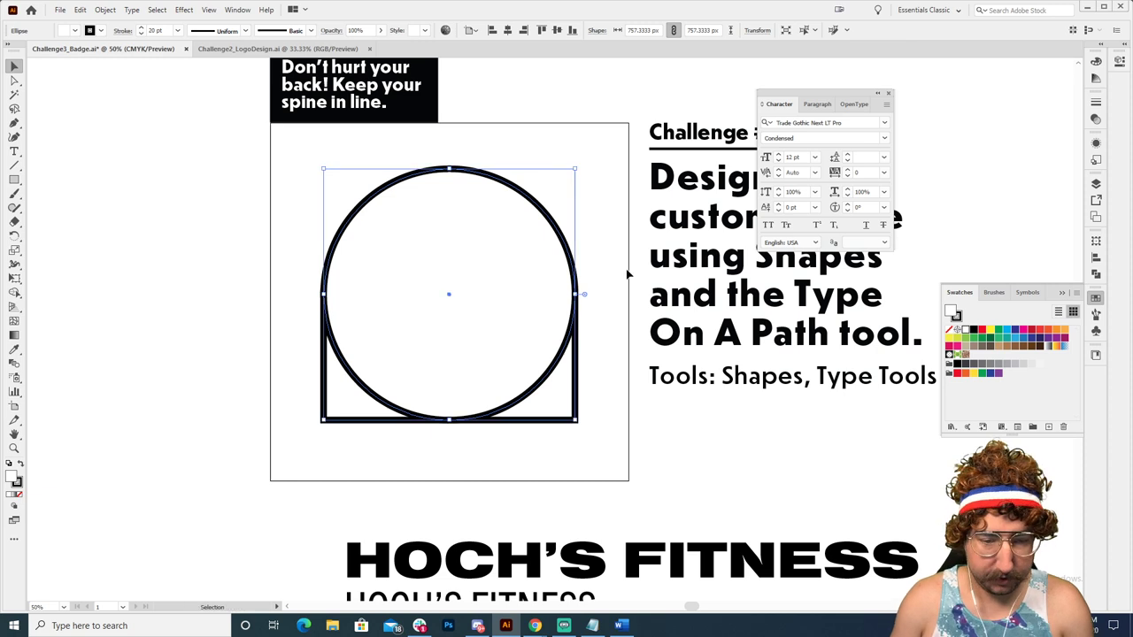
shift+click(577, 354)
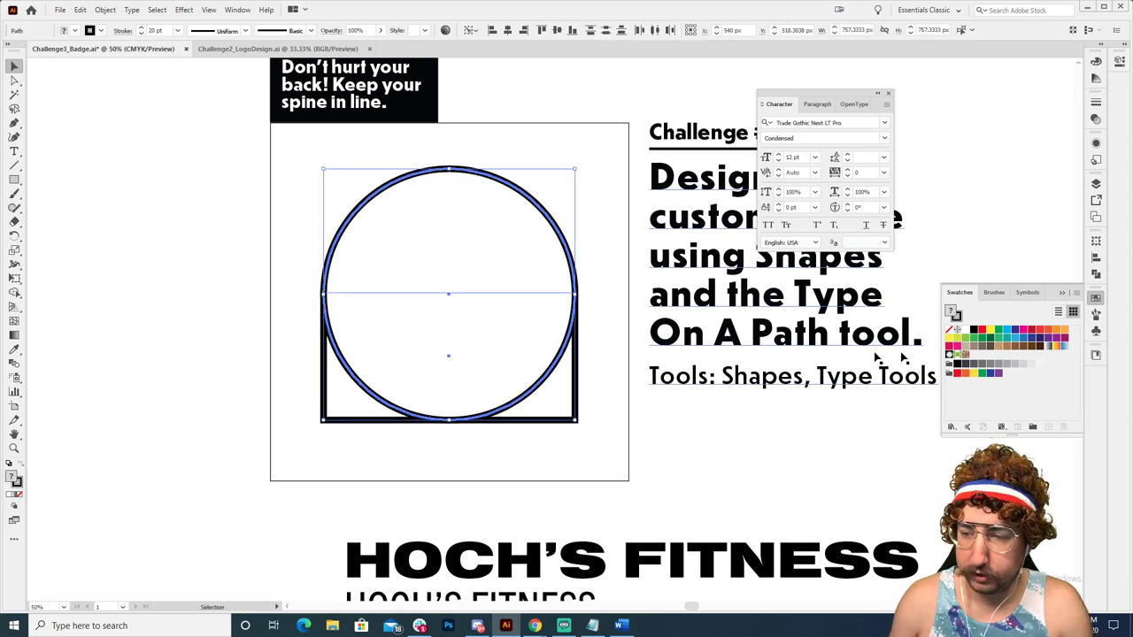
click(1095, 273)
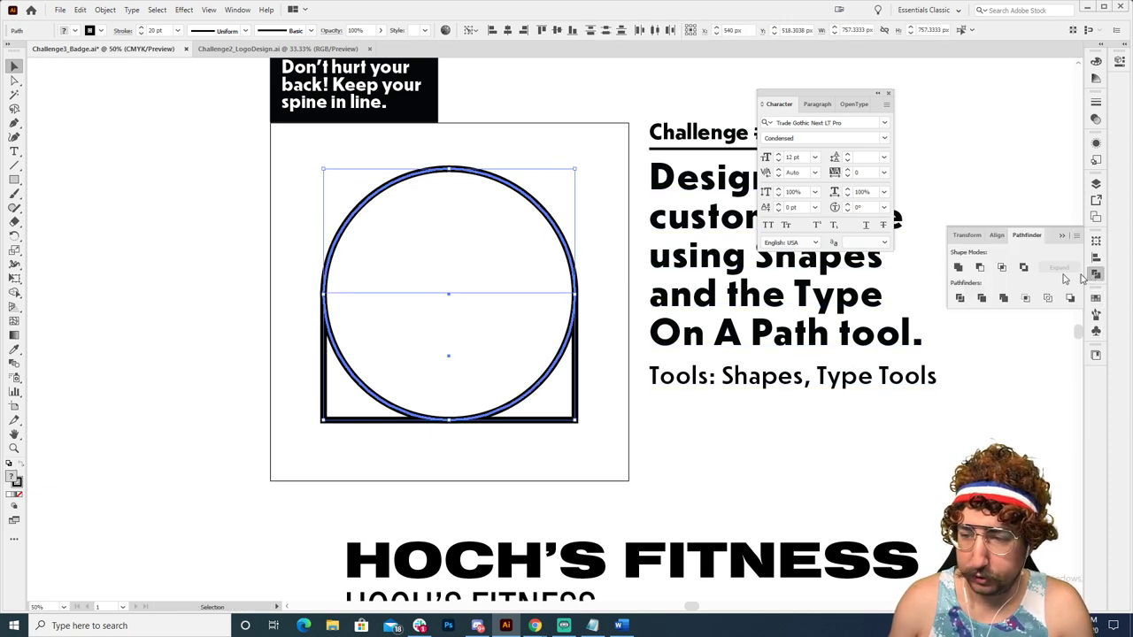
click(959, 267)
click(251, 250)
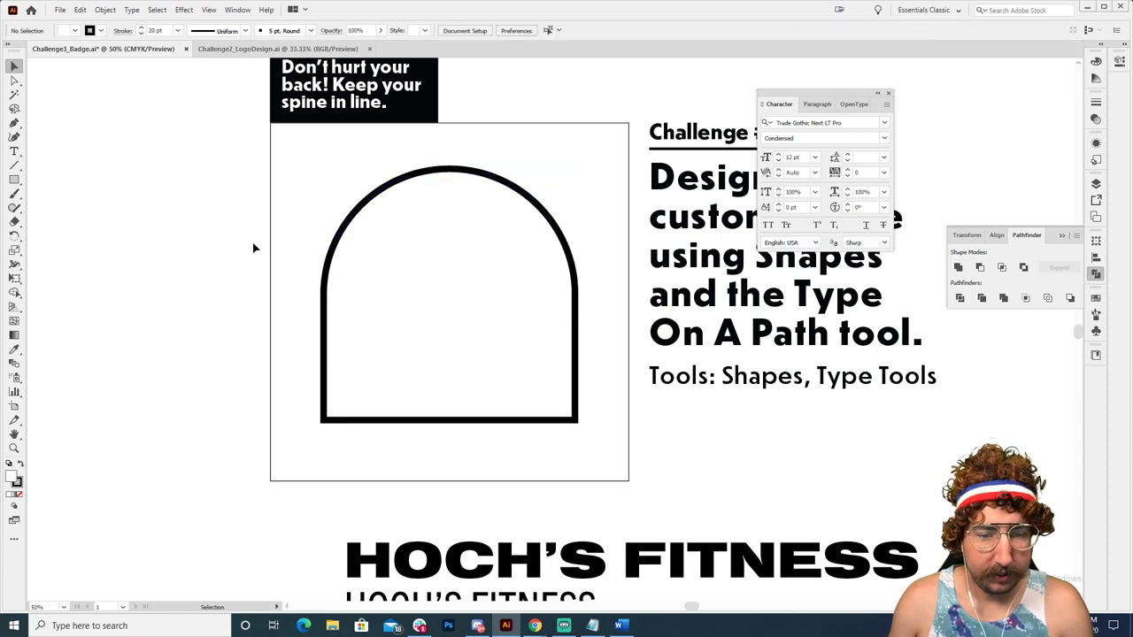
Step: Give the arch a 30 pt stroke weight
click(440, 248)
click(152, 30)
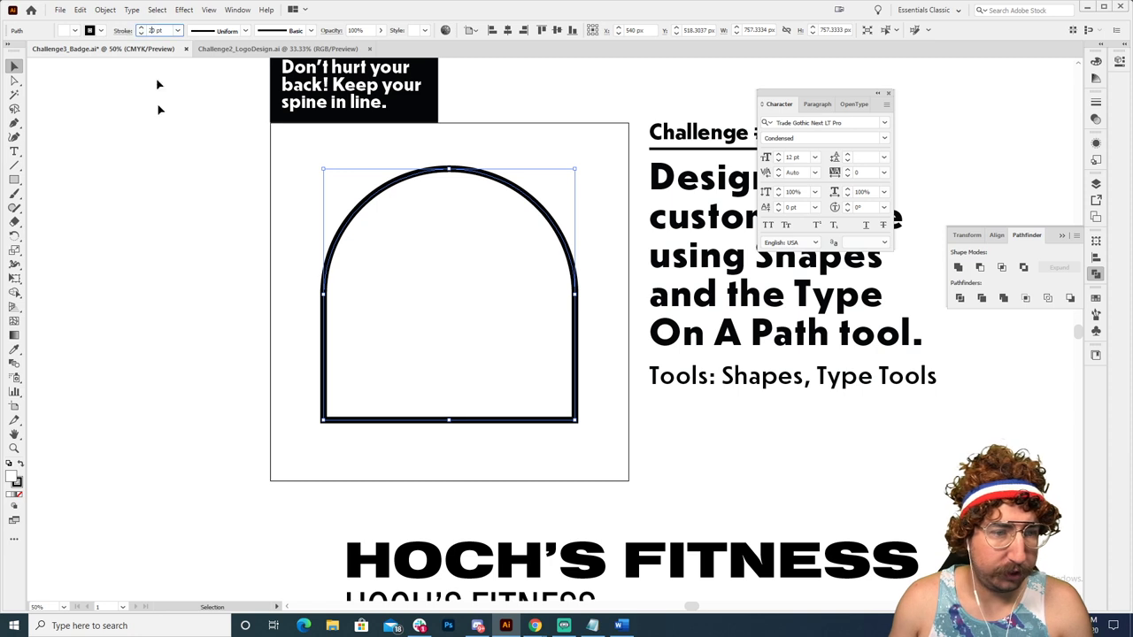
text(30)
key(Return)
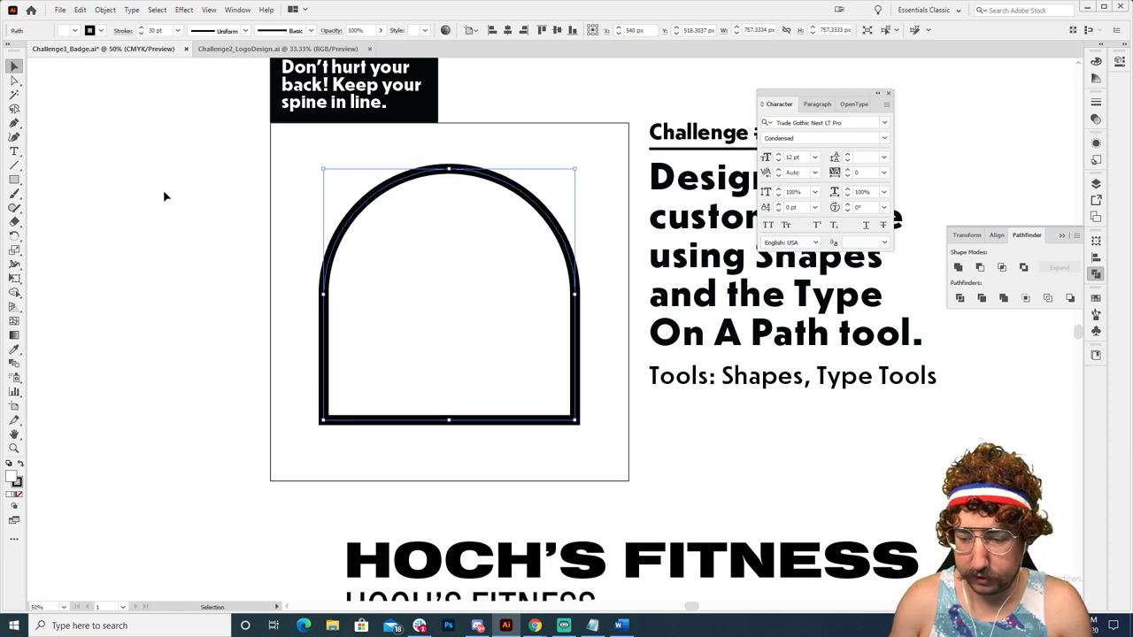
click(248, 230)
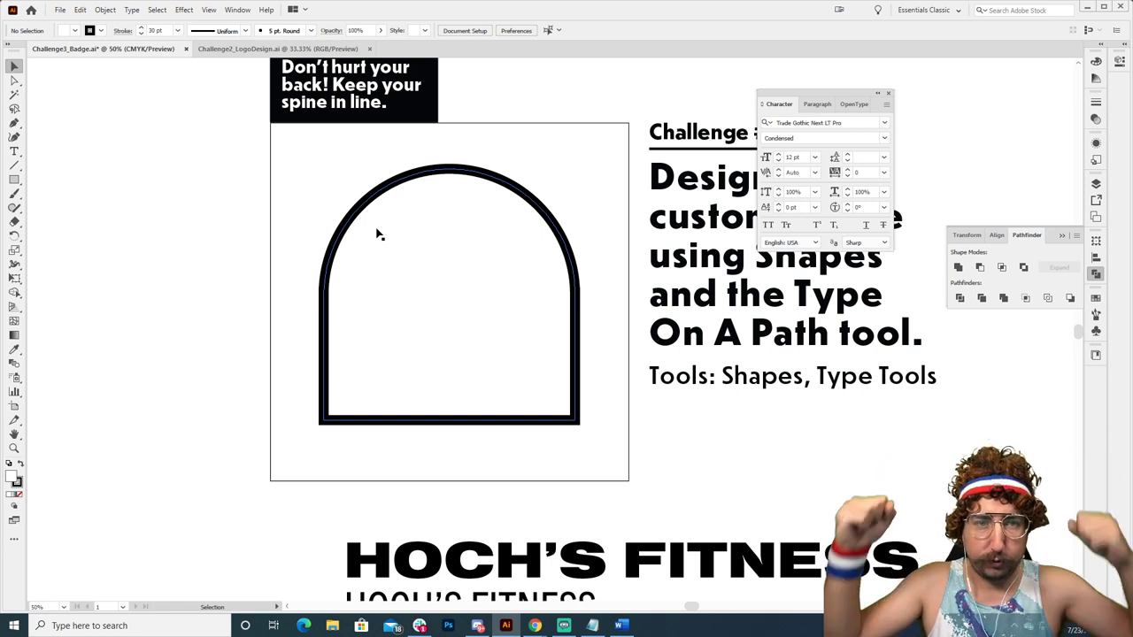
Step: Draw a small black rectangle in the arch's lower left and copy it to the lower right
key(m)
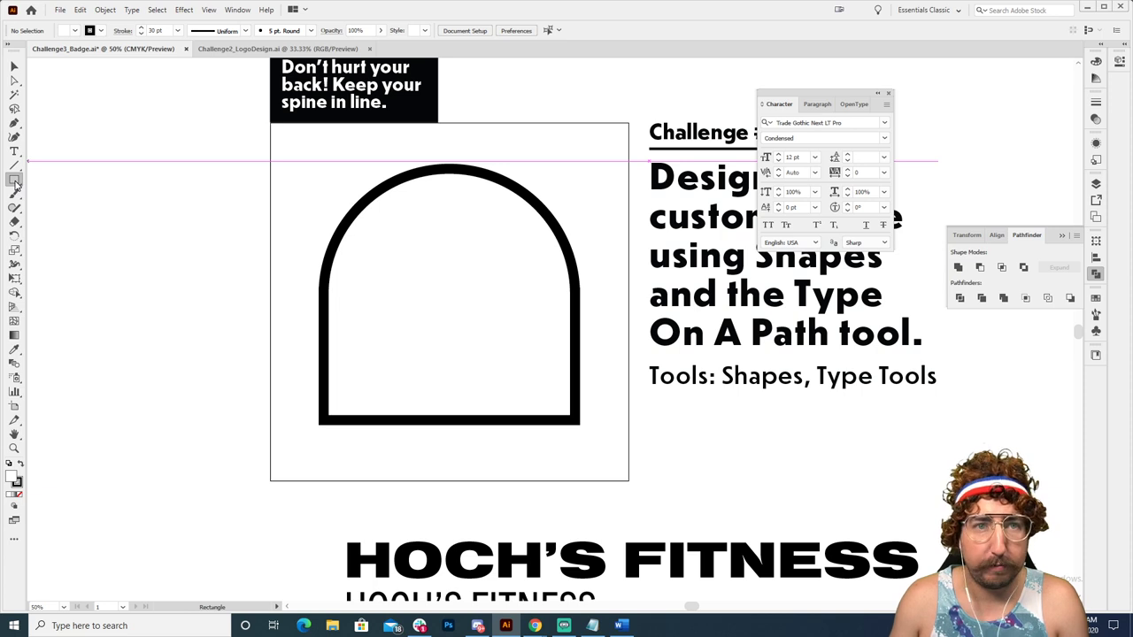
drag(335, 408, 392, 373)
key(v)
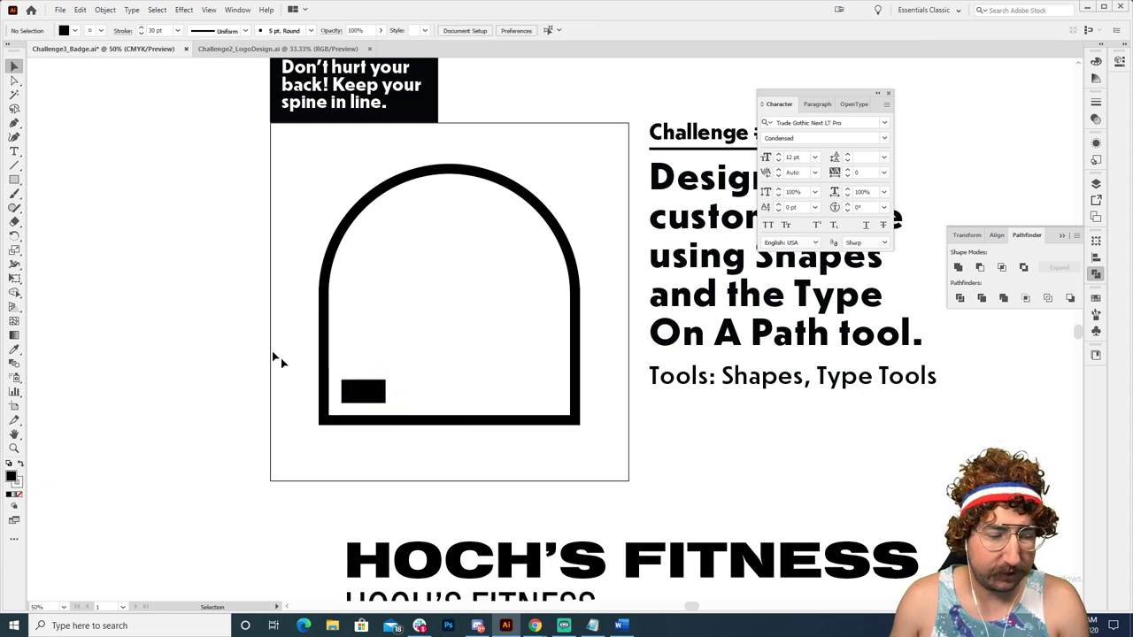
click(220, 384)
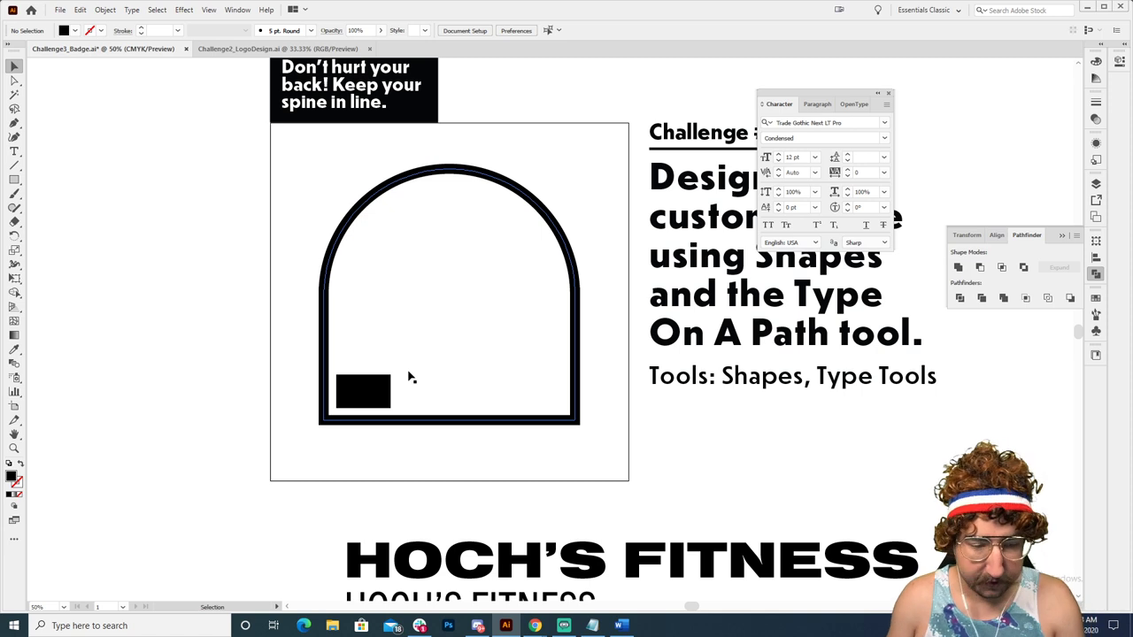
drag(373, 386, 552, 396)
click(498, 323)
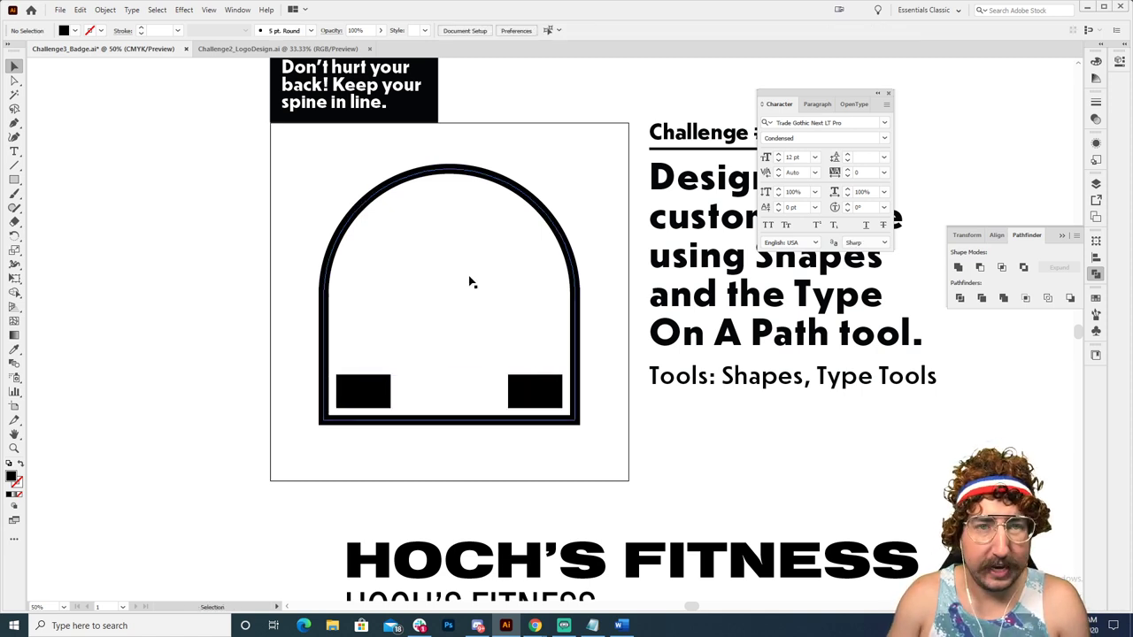
key(l)
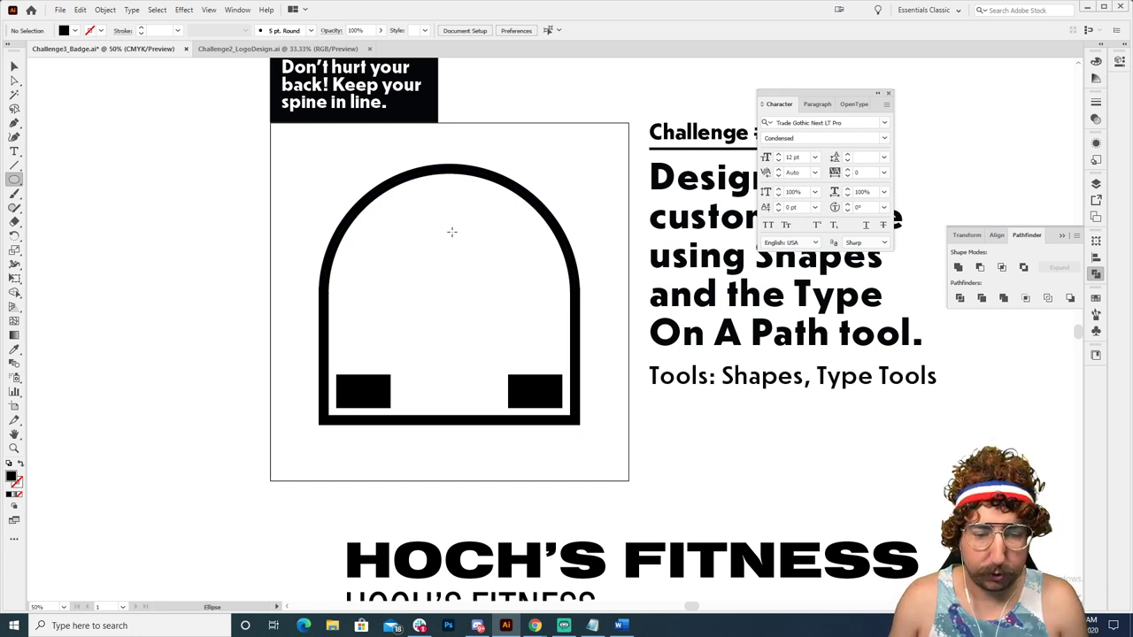
Step: Draw a solid black circle in the upper part of the arch and nudge it into place
drag(450, 235, 404, 187)
key(shift+Down)
key(shift+Down)
key(shift+Down)
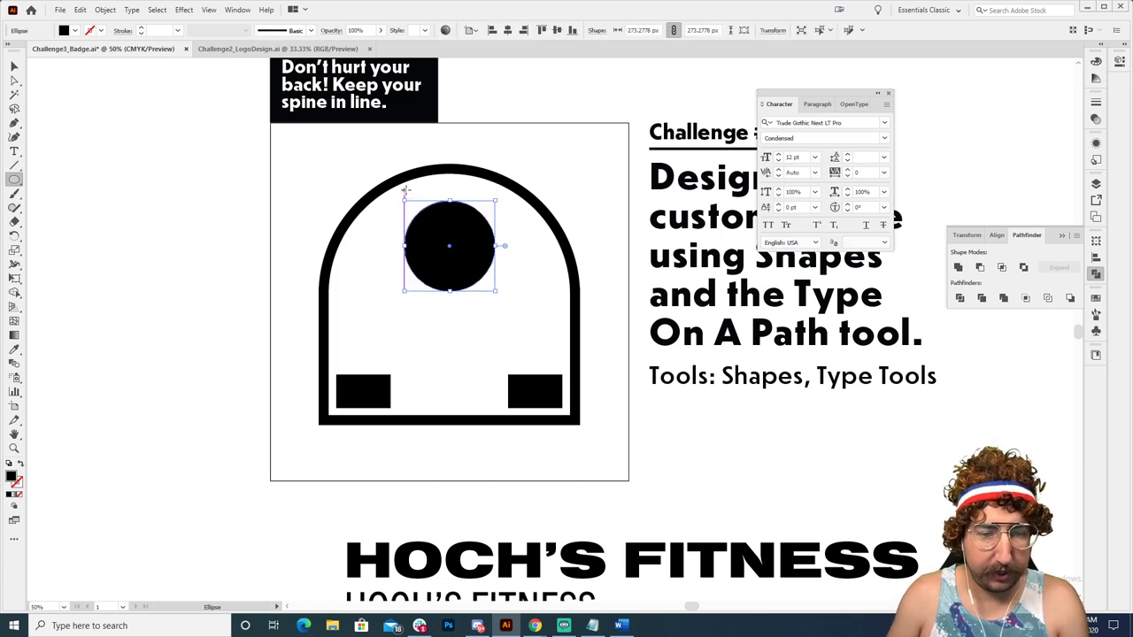
key(shift+Up)
key(Up)
key(Up)
key(Up)
key(Up)
key(v)
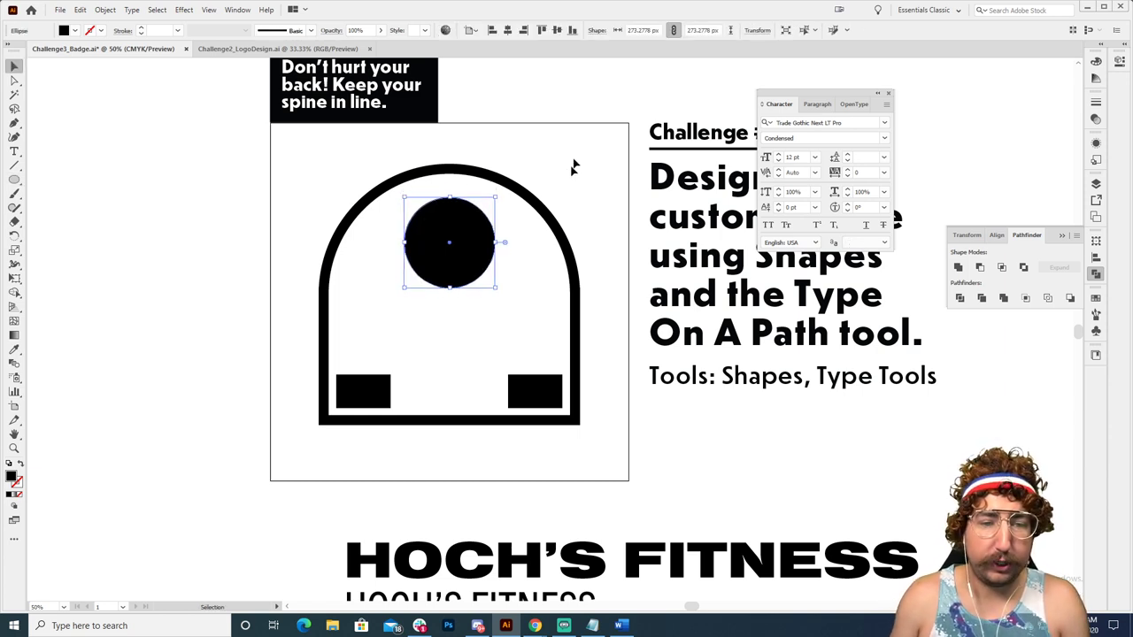
click(577, 158)
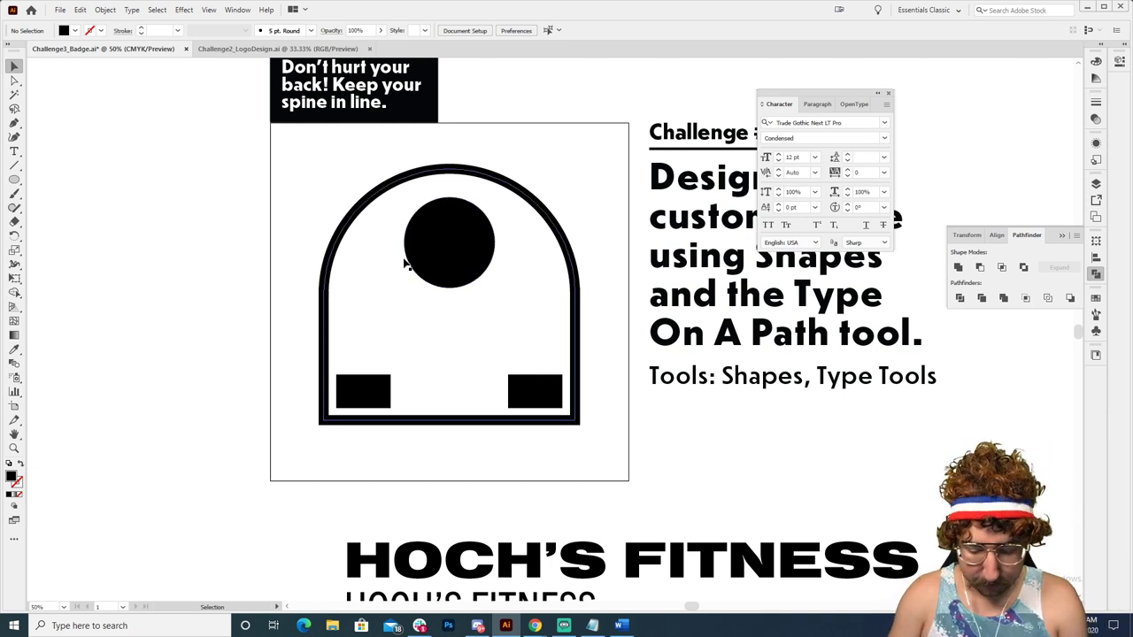
Step: Add small black squares on both sides of the circle, grouped and centred horizontally
key(m)
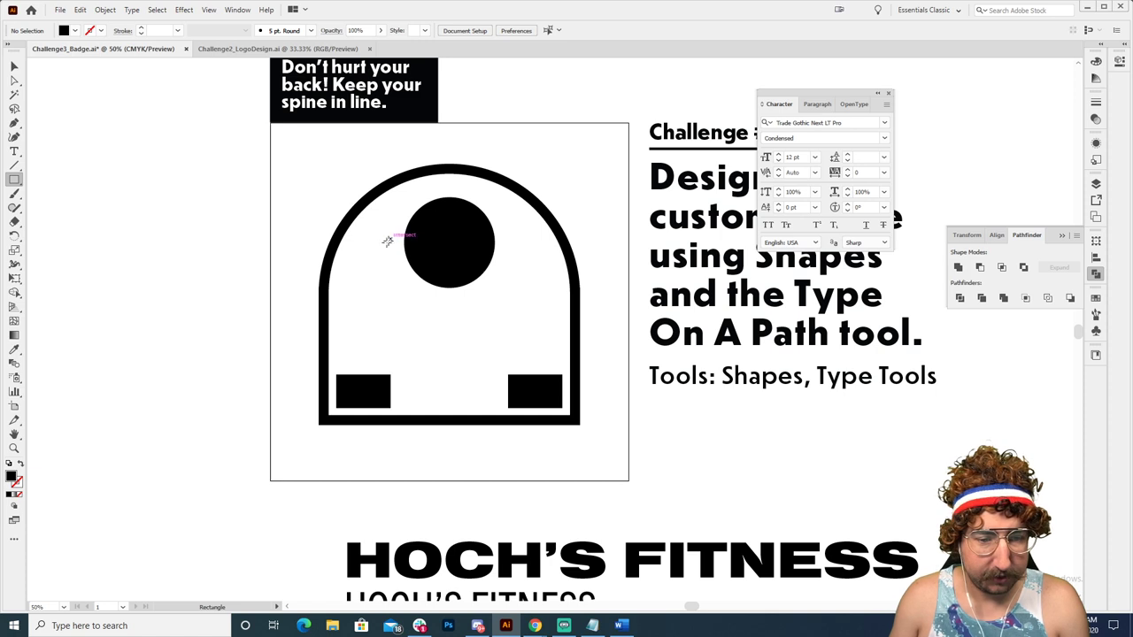
drag(388, 241, 531, 266)
key(v)
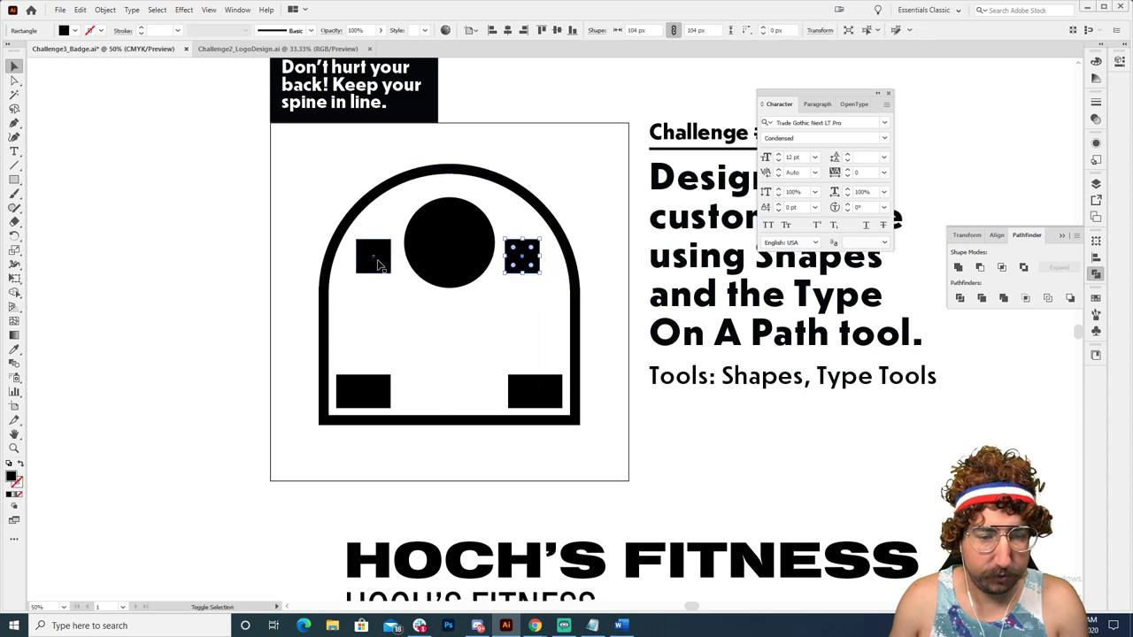
shift+click(374, 254)
key(ctrl+g)
click(509, 31)
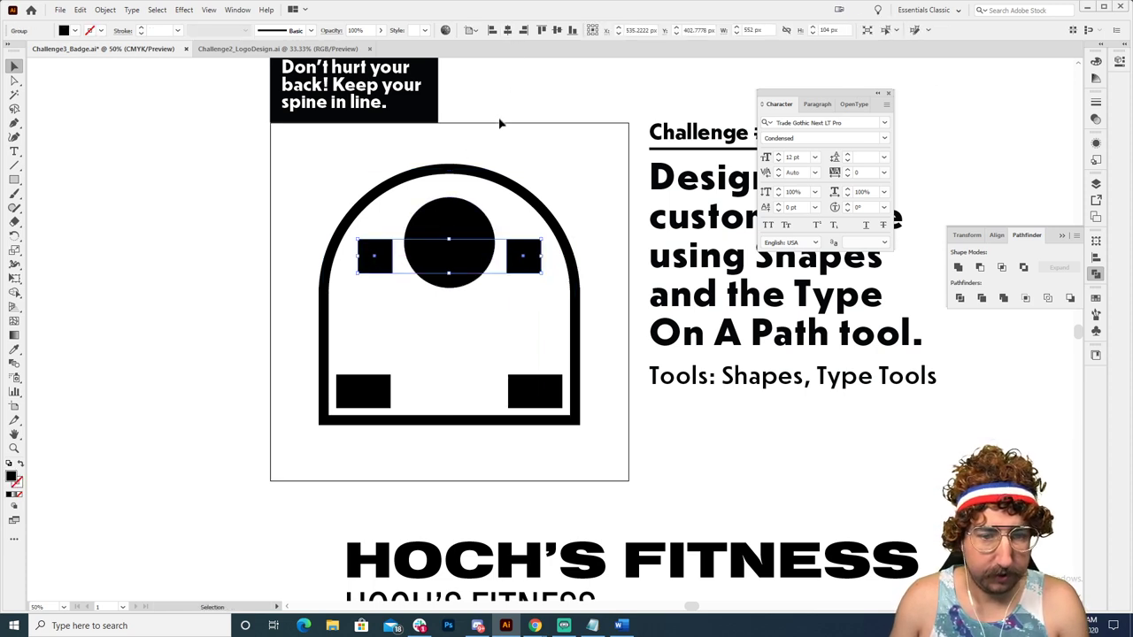
click(531, 177)
scroll(531, 181, down, 1)
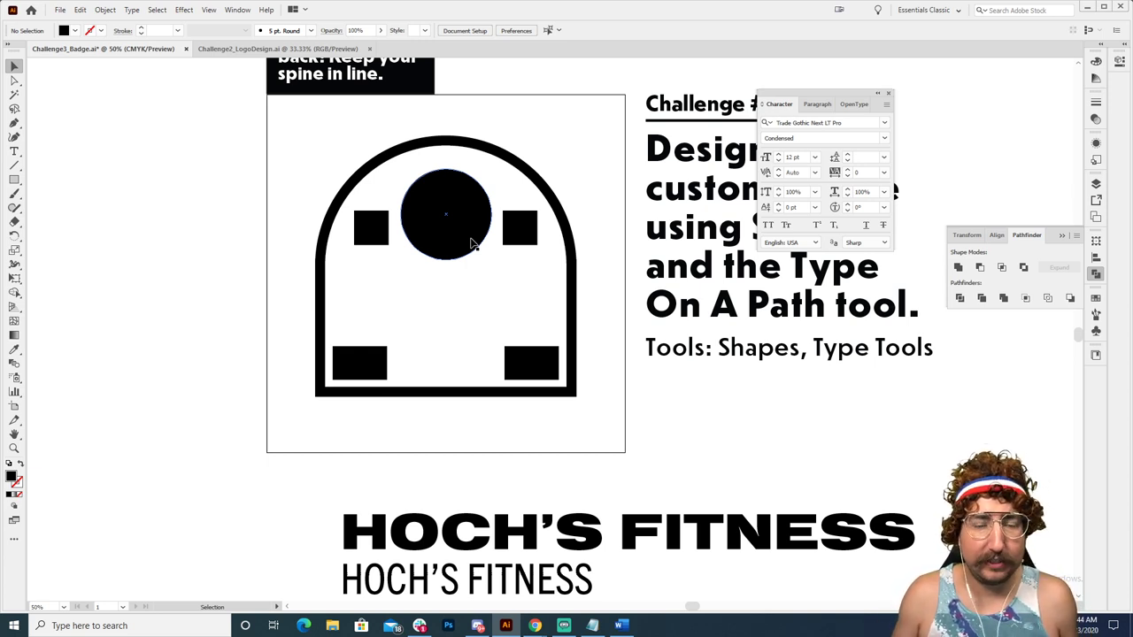
Step: Draw a horizontal line across the badge's inner width with the badge outline's thick stroke
key(p)
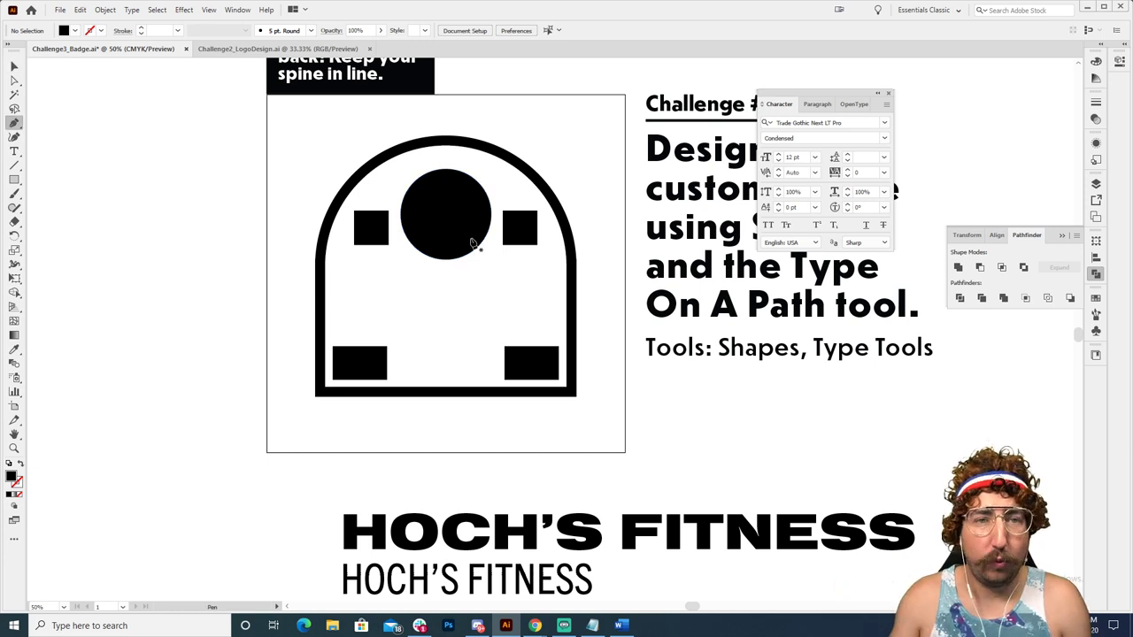
click(340, 266)
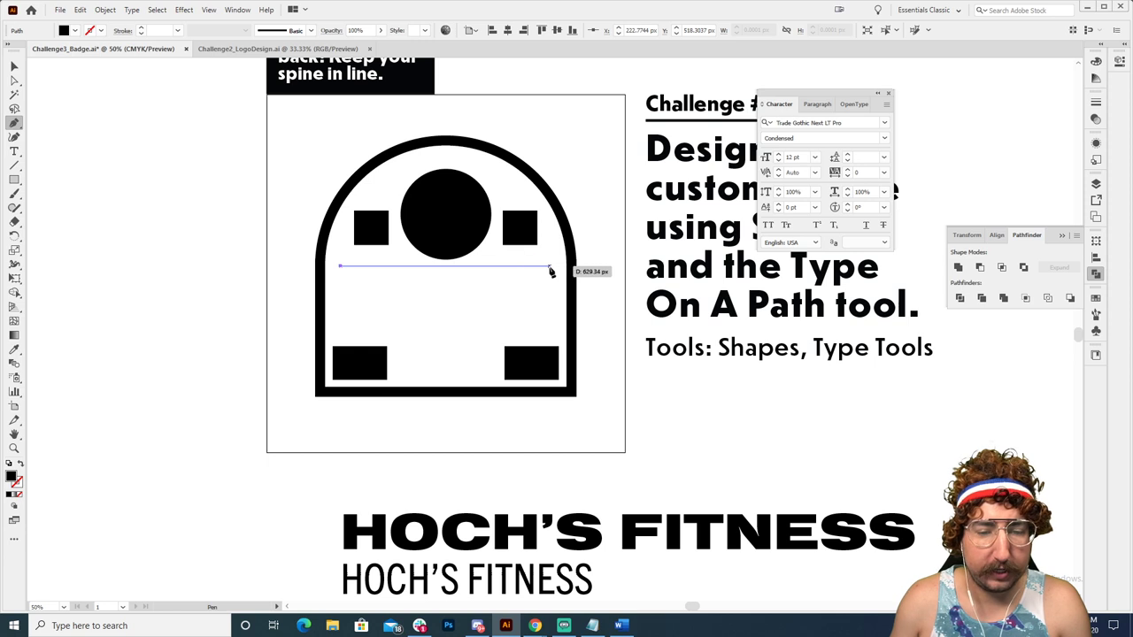
click(550, 265)
key(i)
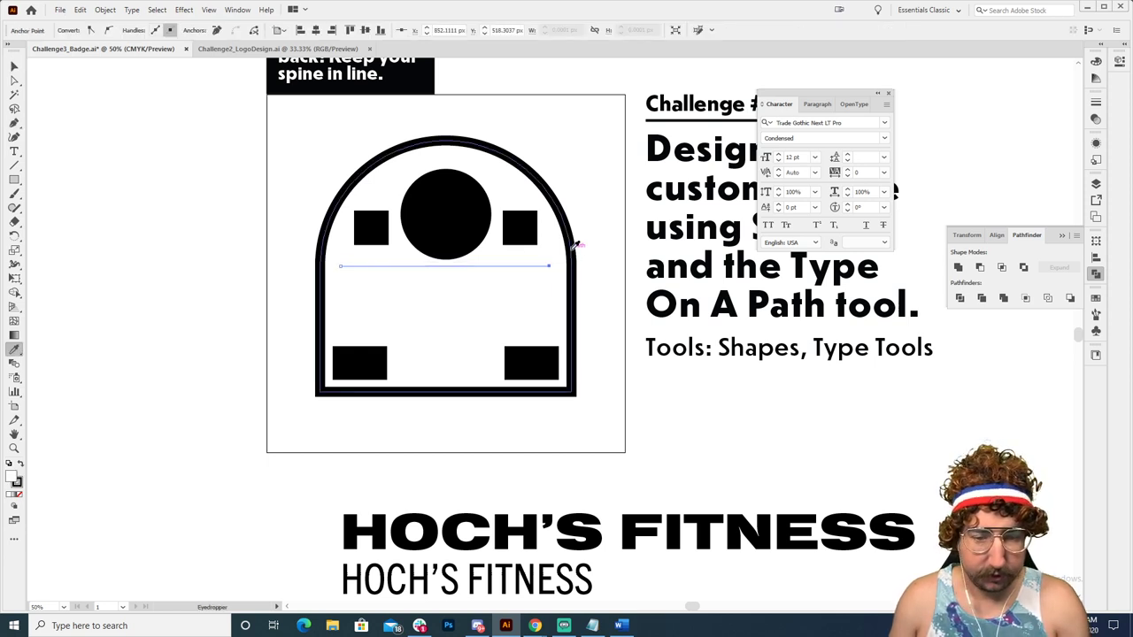
click(572, 239)
key(v)
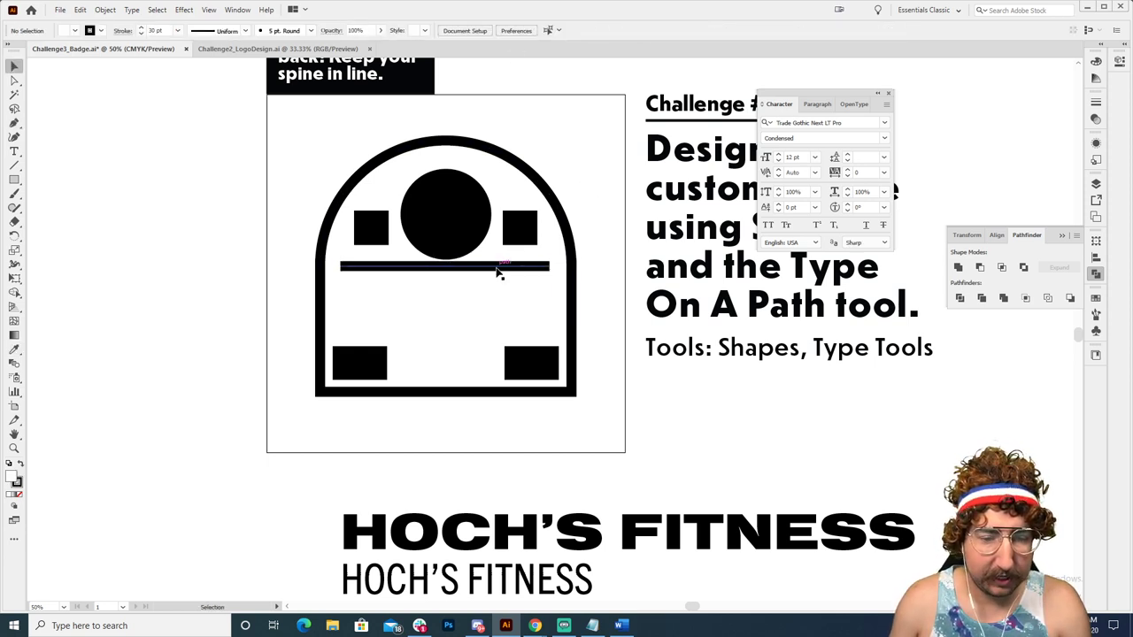
Step: Nudge the line down slightly and copy it further down the badge
click(498, 267)
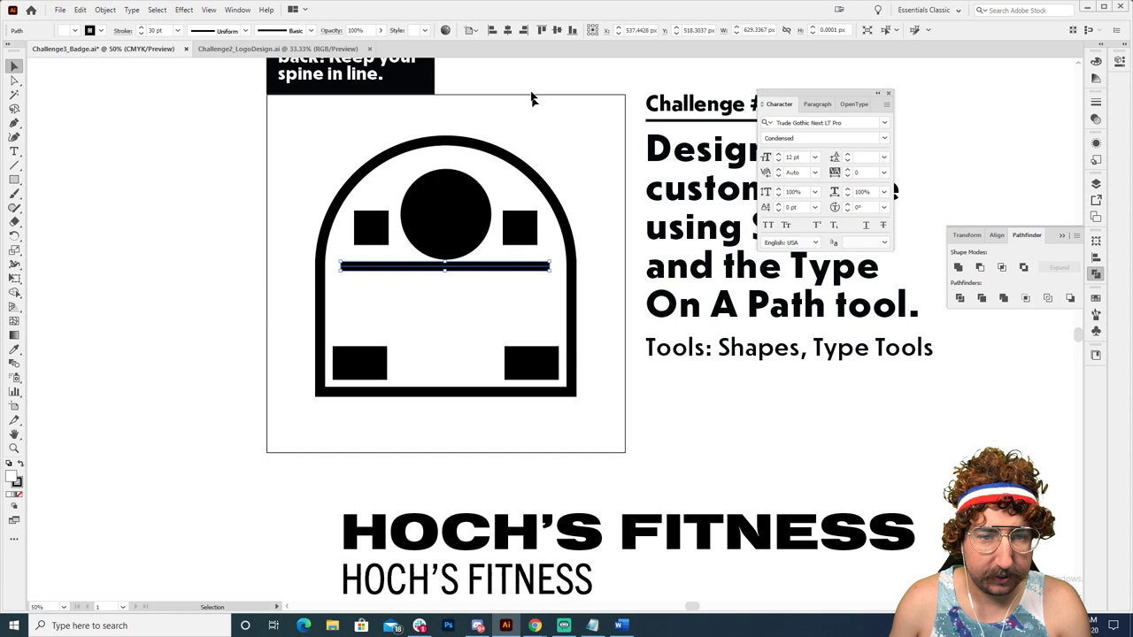
shift+click(520, 275)
key(shift+Down)
key(shift+Down)
key(shift+Down)
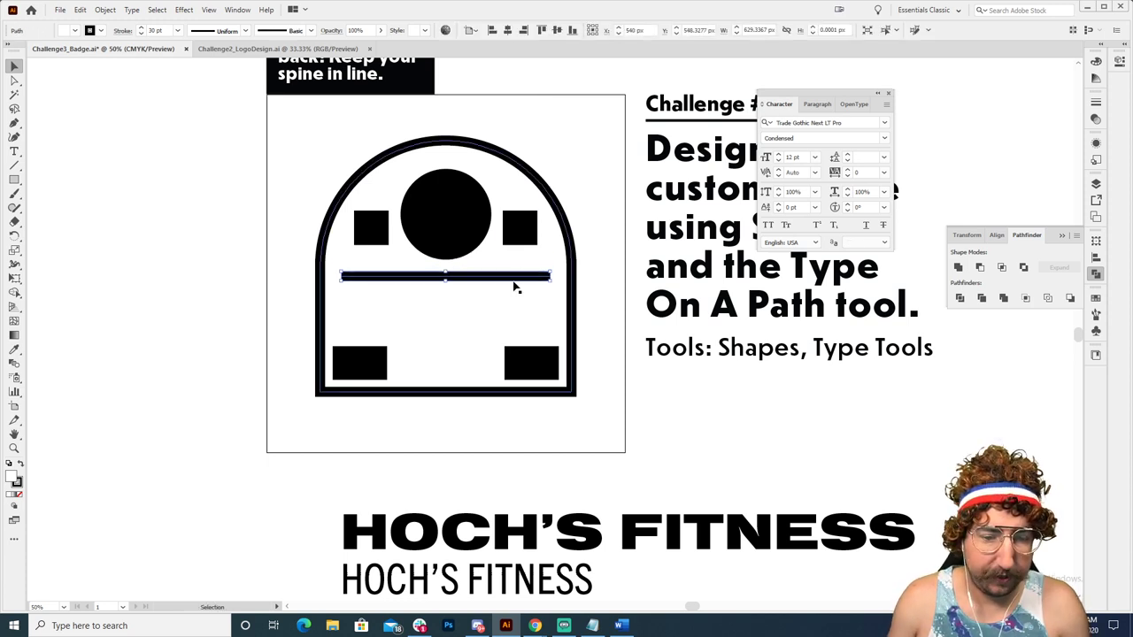
drag(517, 283, 510, 337)
click(577, 316)
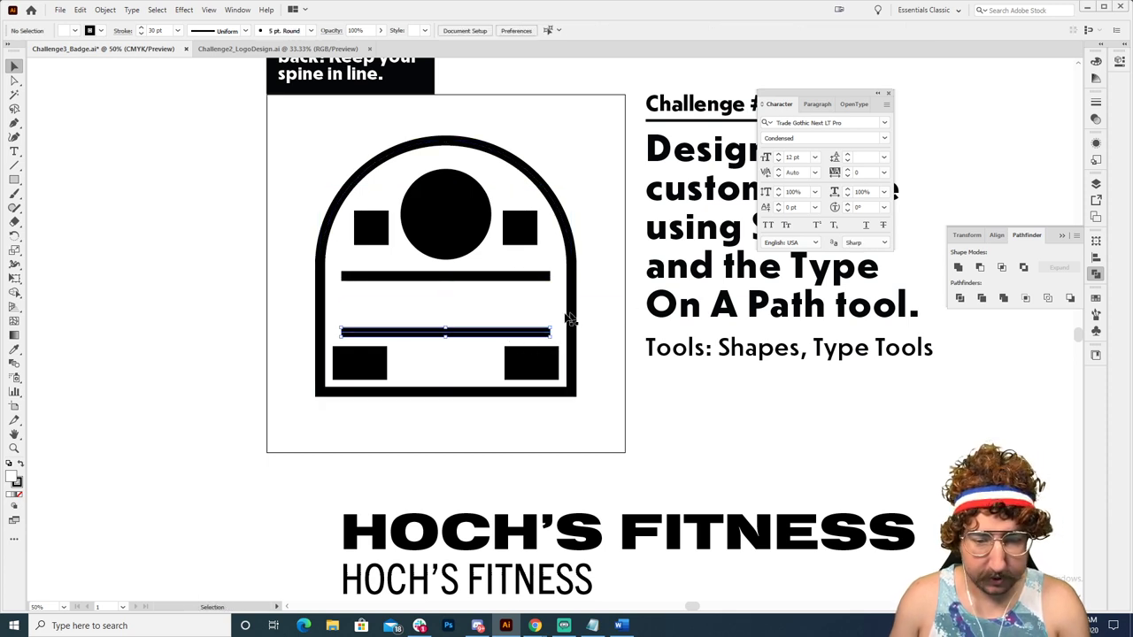
Step: Draw a solid black bar between the two horizontal lines
key(m)
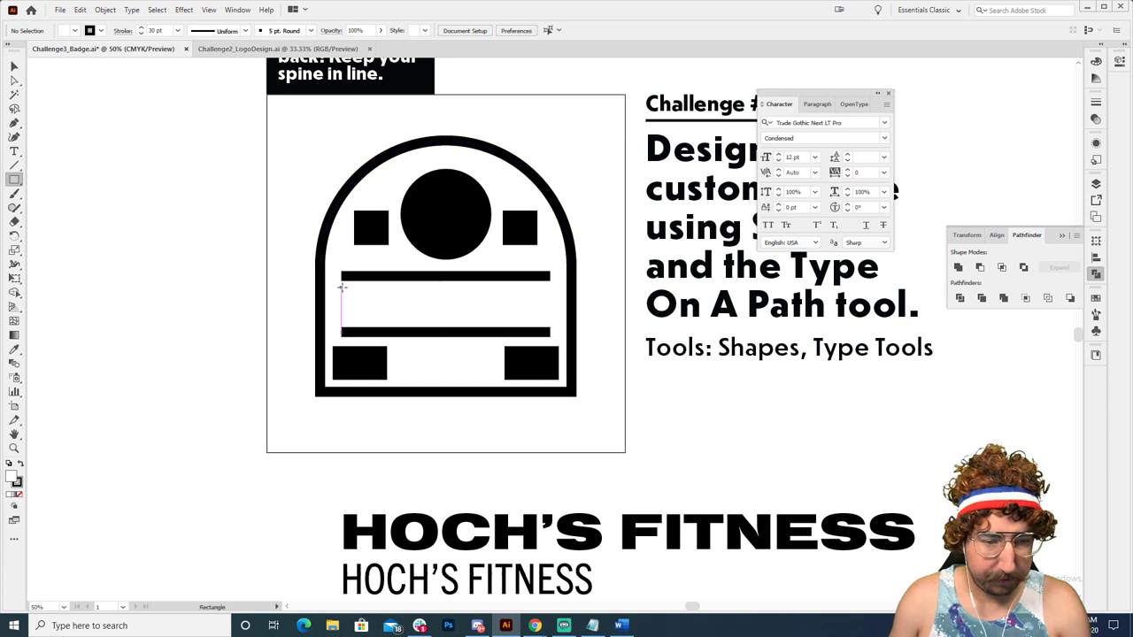
mouse_move(341, 287)
mouse_down()
mouse_move(518, 300)
mouse_move(548, 317)
mouse_up()
key(v)
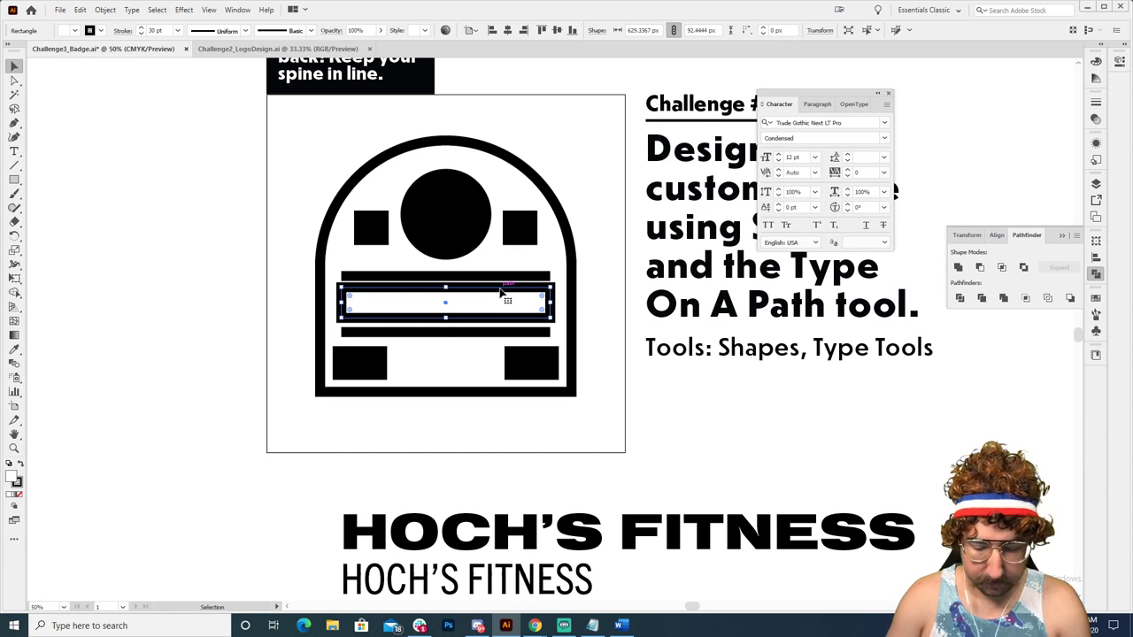
key(shift+x)
click(595, 279)
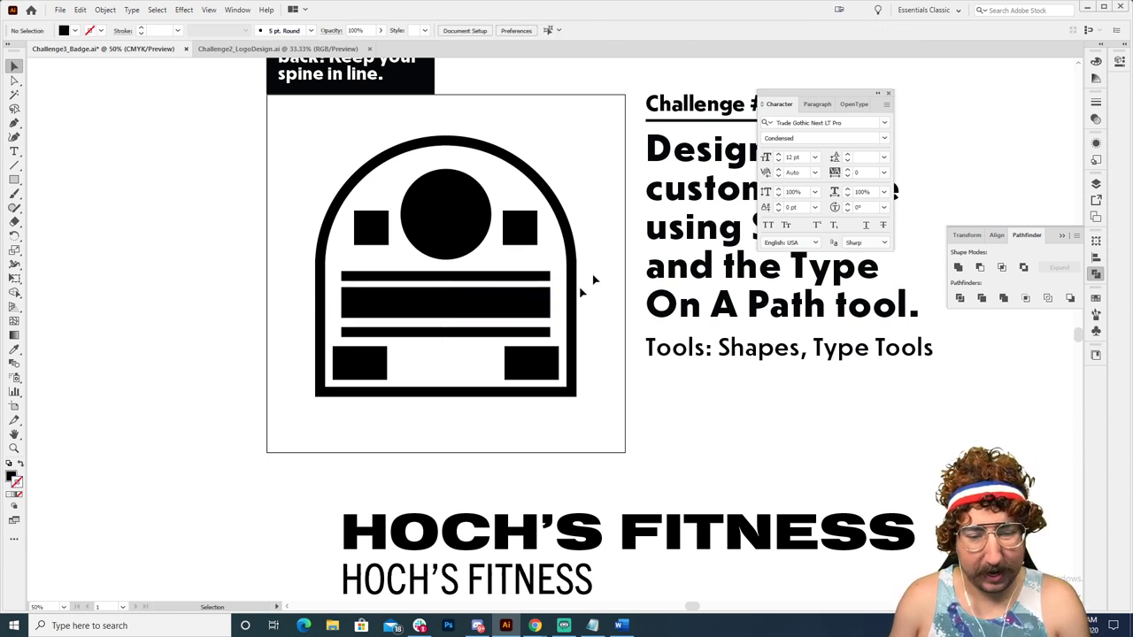
Step: Raise the black circle slightly above the bars
click(453, 228)
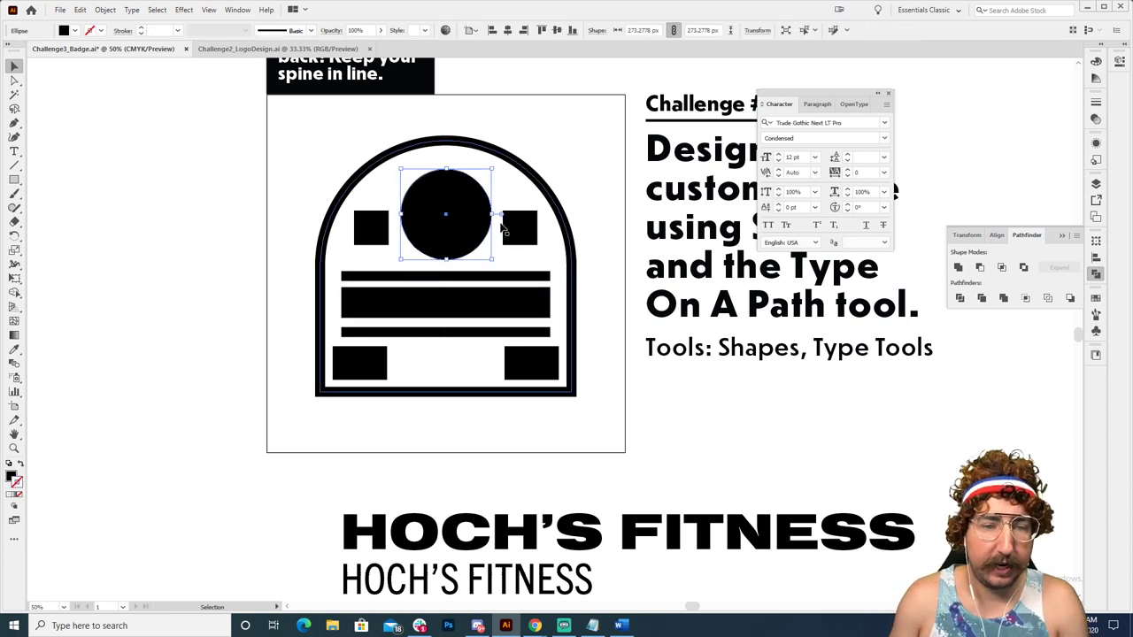
key(shift+Up)
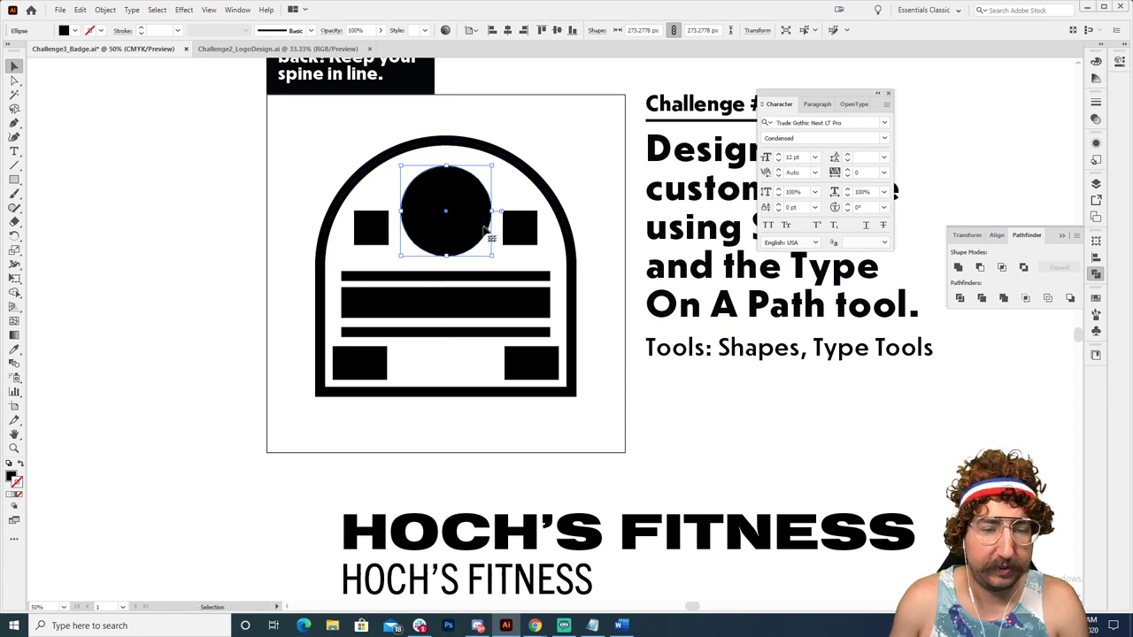
drag(481, 235, 475, 226)
key(ctrl+shift+a)
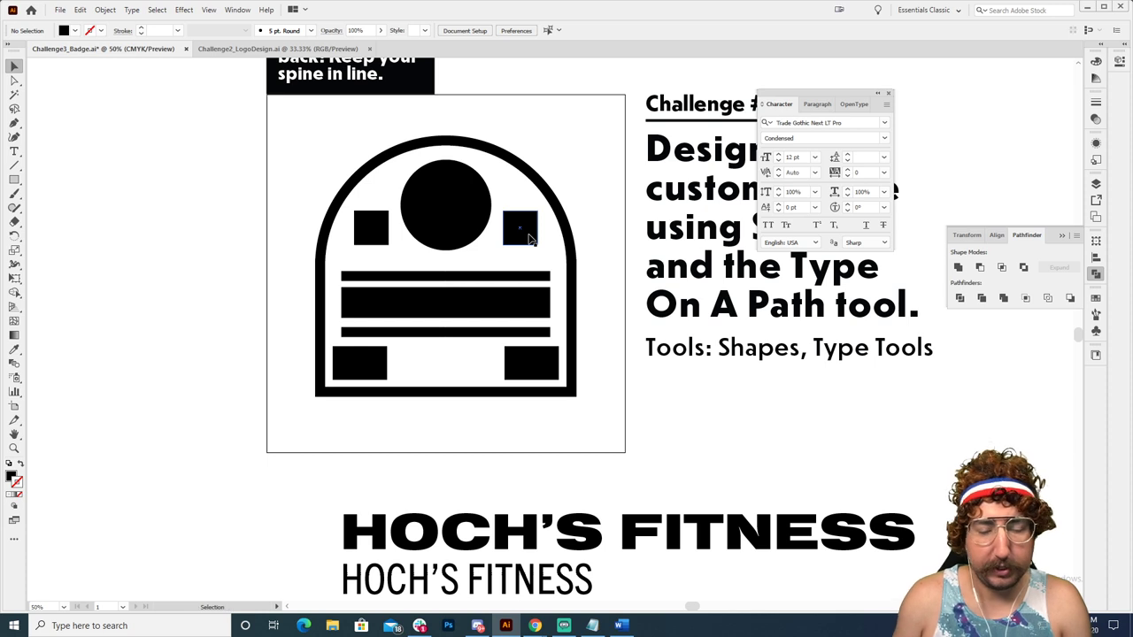
click(520, 237)
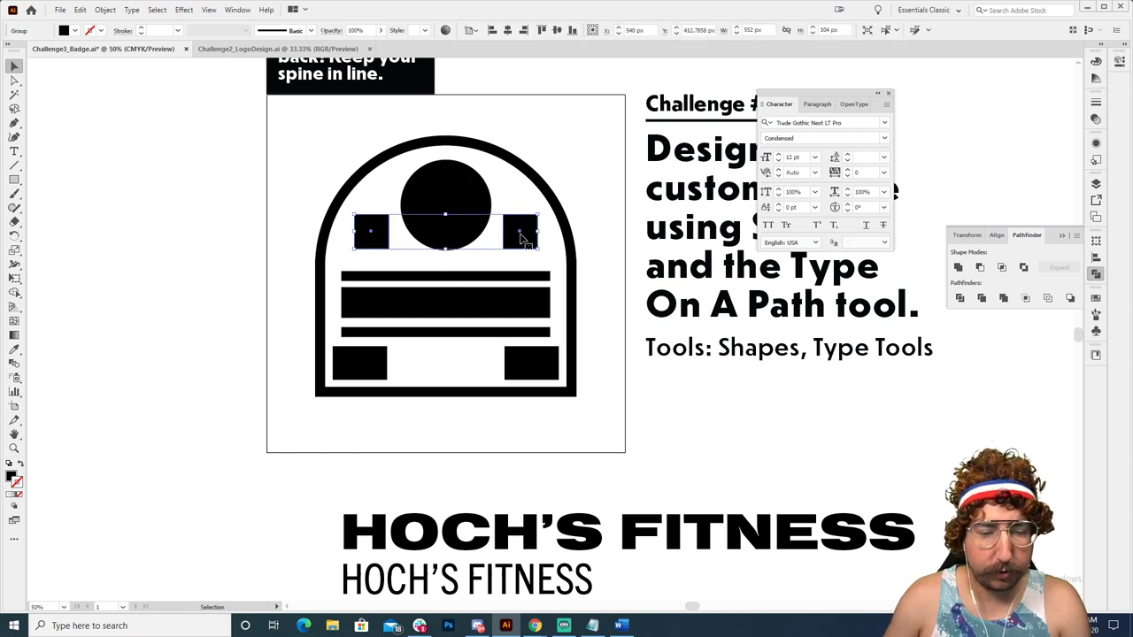
key(ctrl+shift+a)
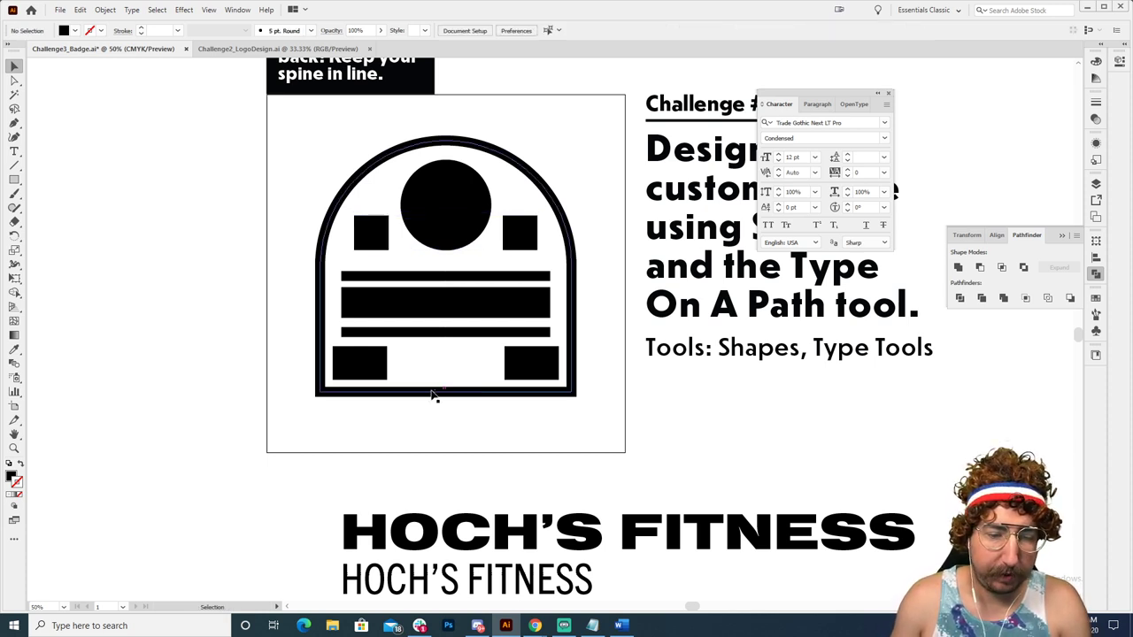
Step: Draw a black rectangle spanning the gap between the two bottom-corner blocks
key(z)
click(478, 368)
click(533, 330)
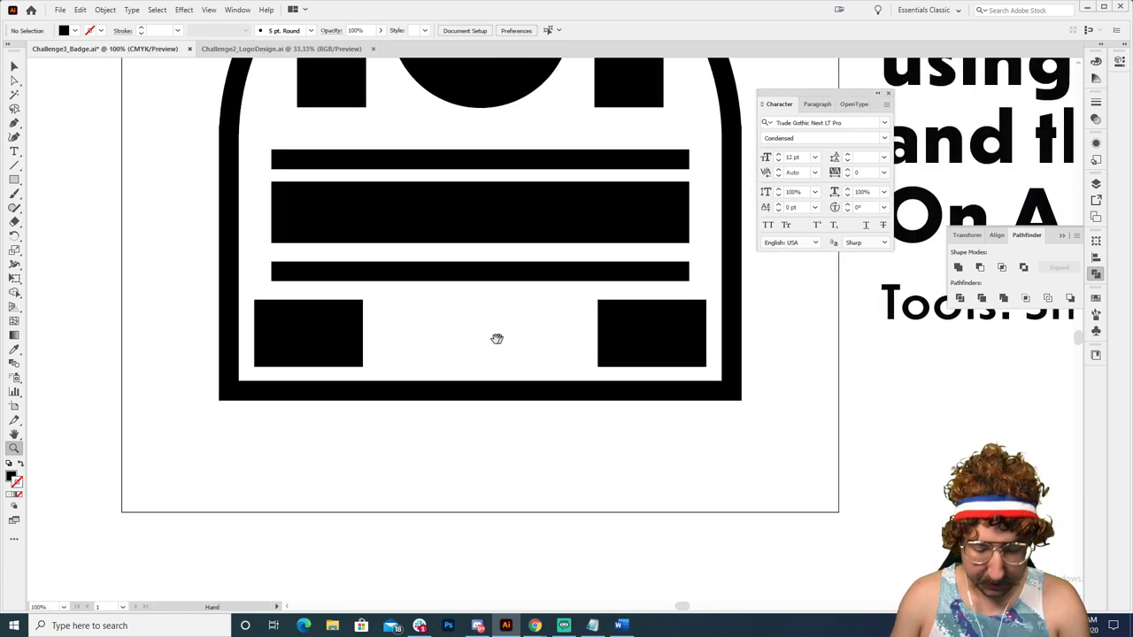
key(m)
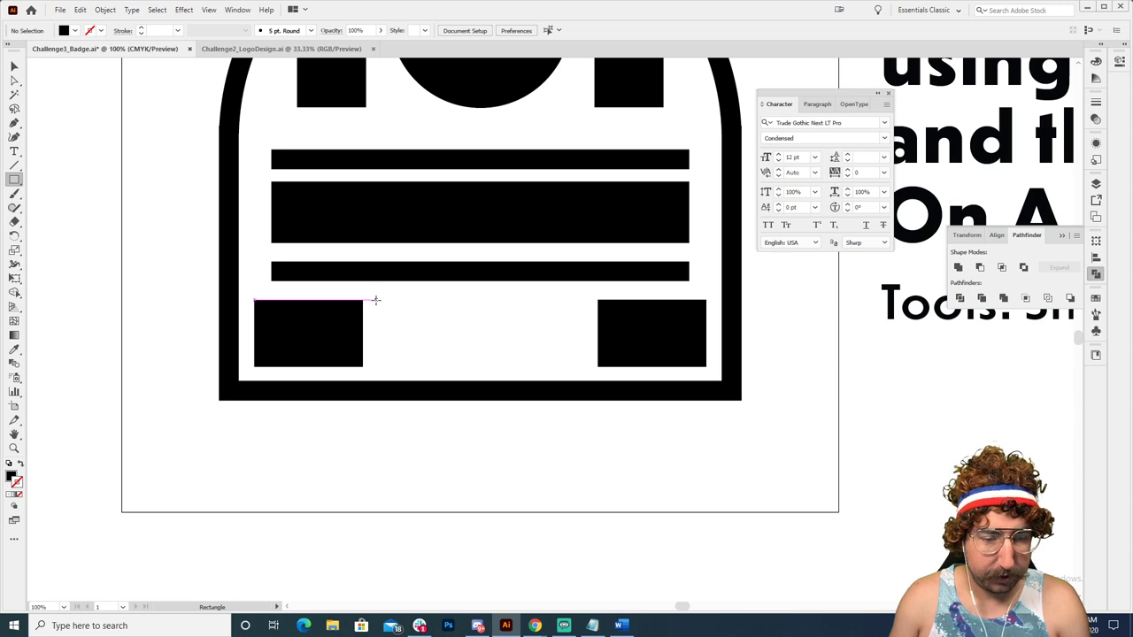
drag(375, 300, 586, 366)
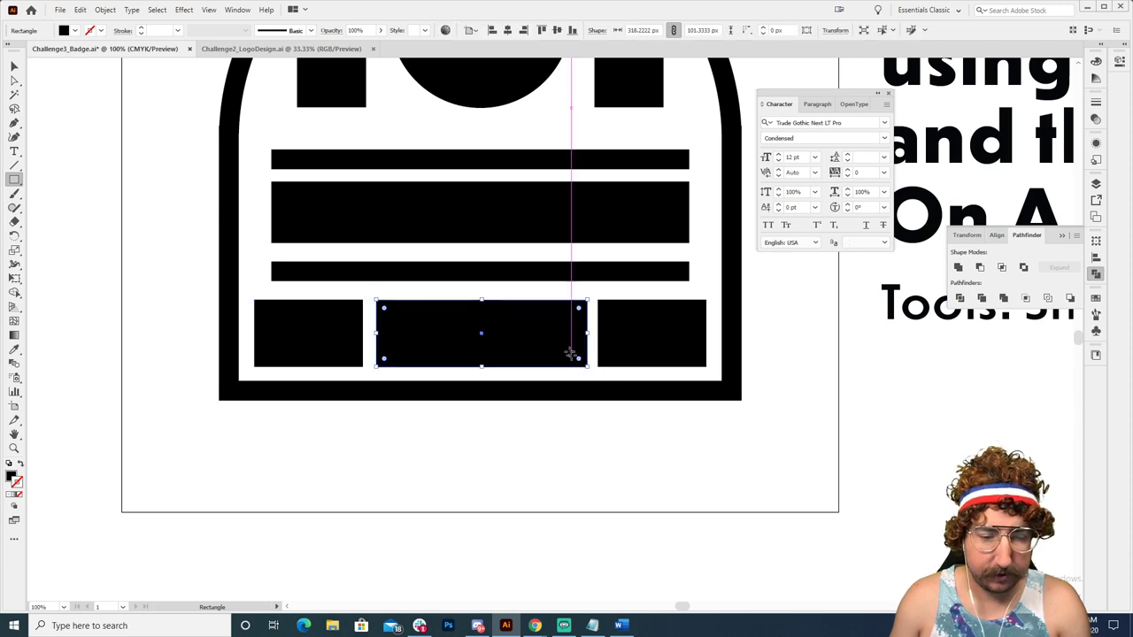
key(z)
alt+click(570, 354)
key(v)
click(576, 253)
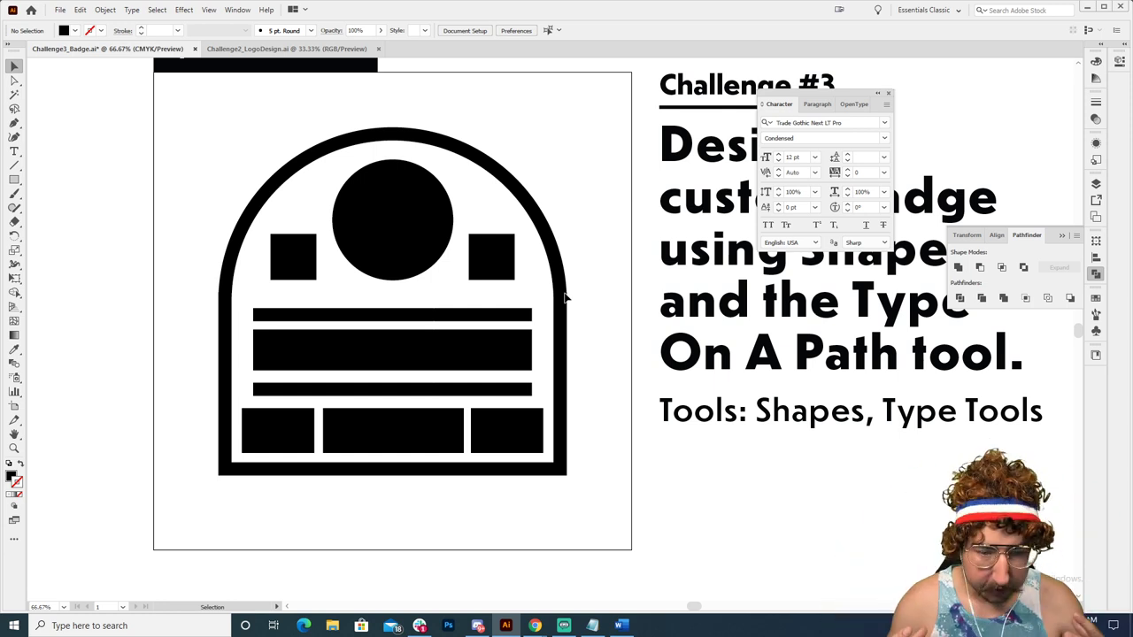
Step: Replace the solid middle block with a thin black bar and a copy stacked below it
click(396, 427)
key(Delete)
key(m)
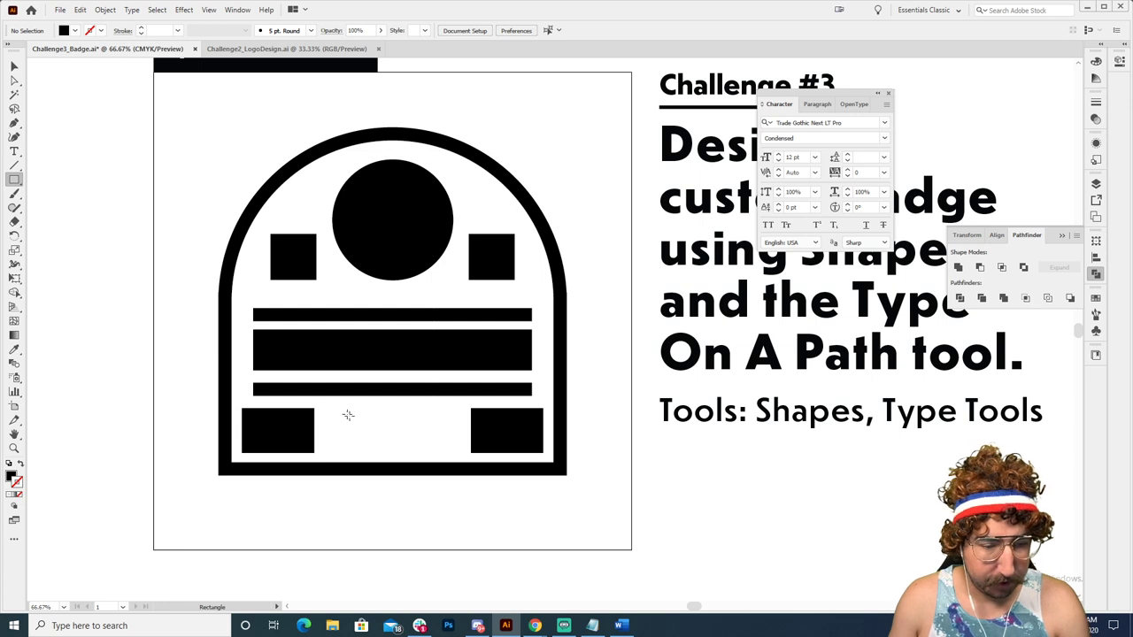
mouse_move(329, 409)
mouse_down()
mouse_move(462, 422)
mouse_move(440, 448)
mouse_up()
key(v)
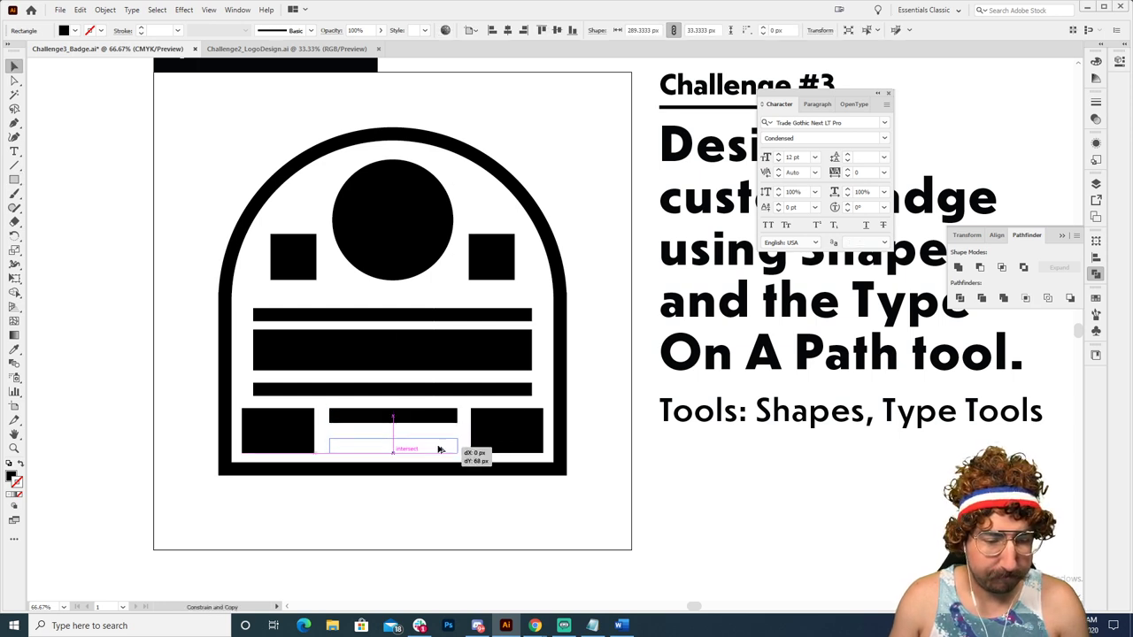
click(463, 514)
key(z)
alt+click(455, 392)
Step: Duplicate the whole badge off to the left of the artboard
alt+click(502, 365)
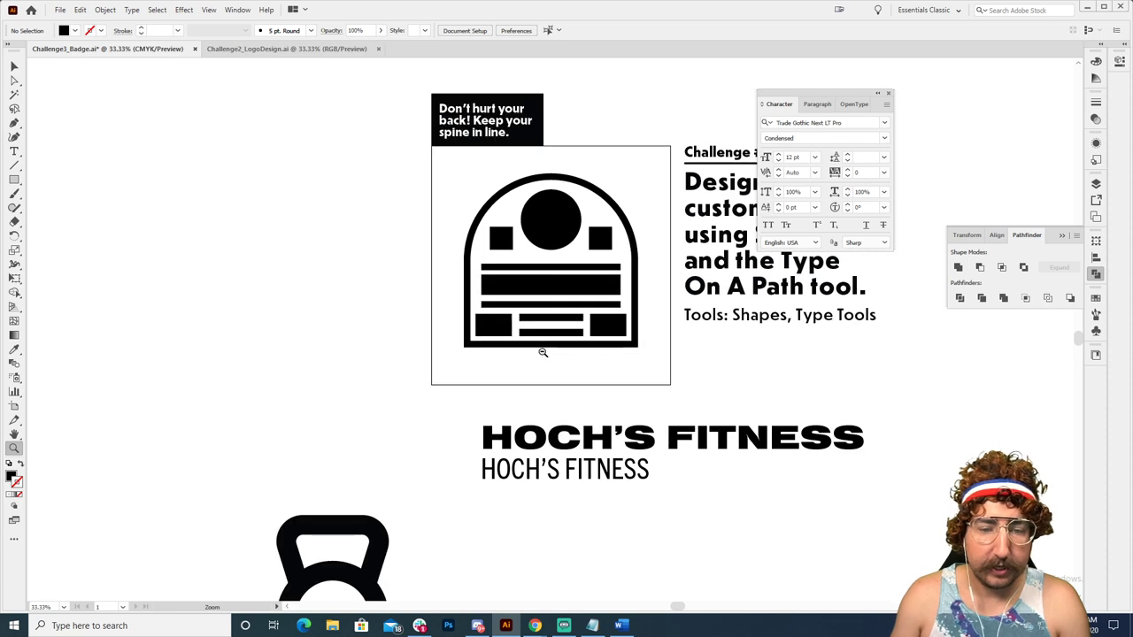
drag(571, 350, 433, 310)
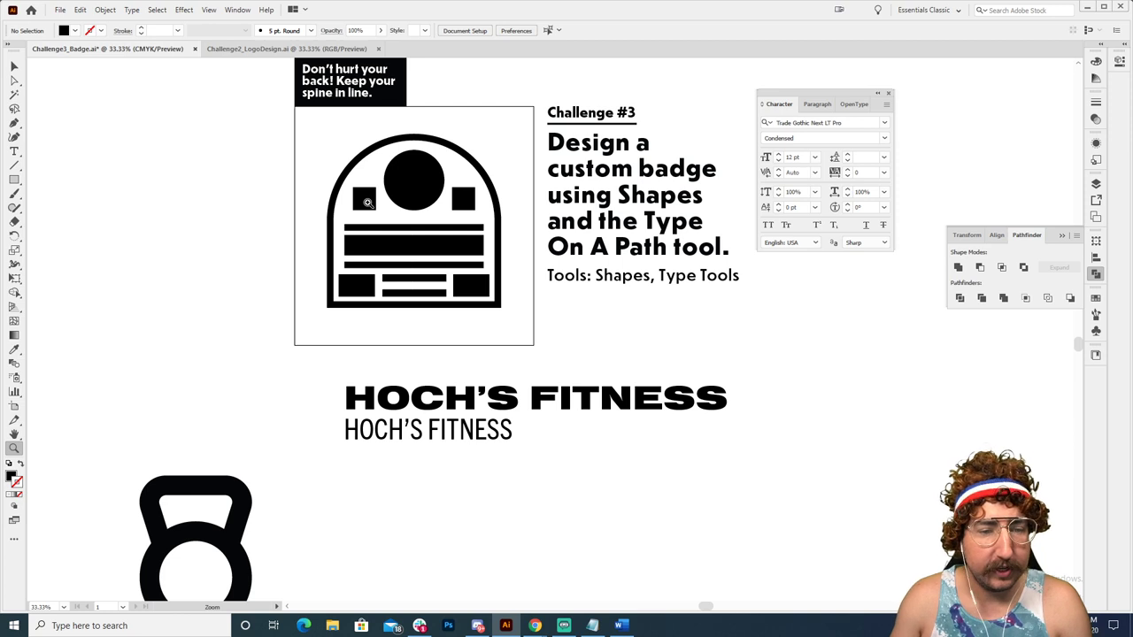
key(v)
drag(303, 141, 504, 352)
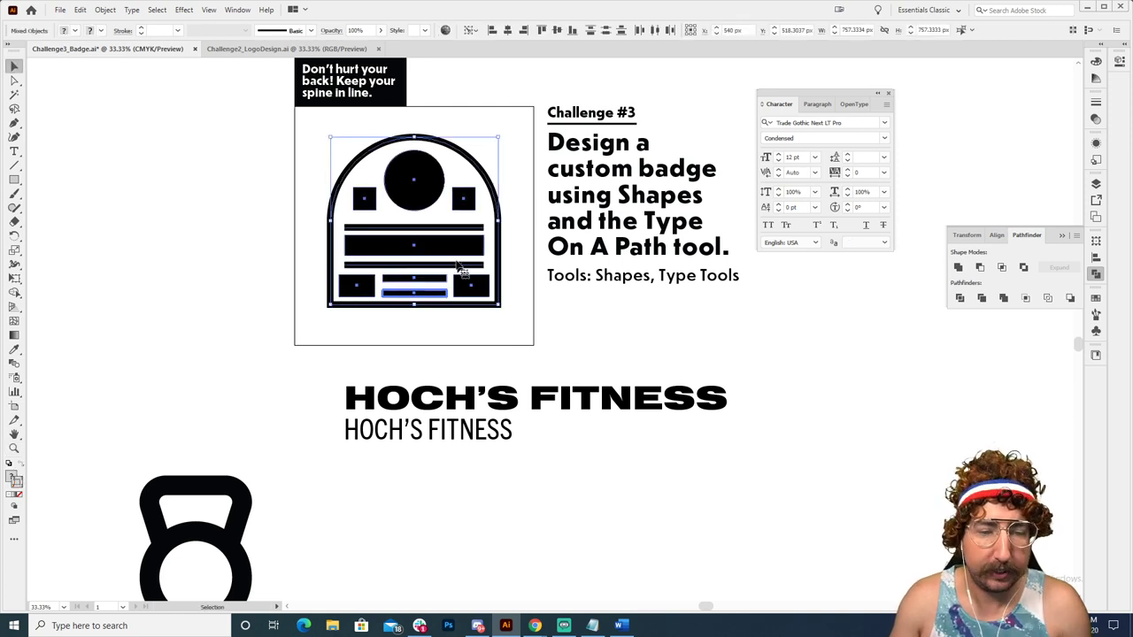
drag(427, 245, 169, 254)
Step: Delete the original badge's inner shapes, keeping the arch, and draw a circle inside it
drag(316, 140, 505, 320)
shift+click(475, 159)
key(Delete)
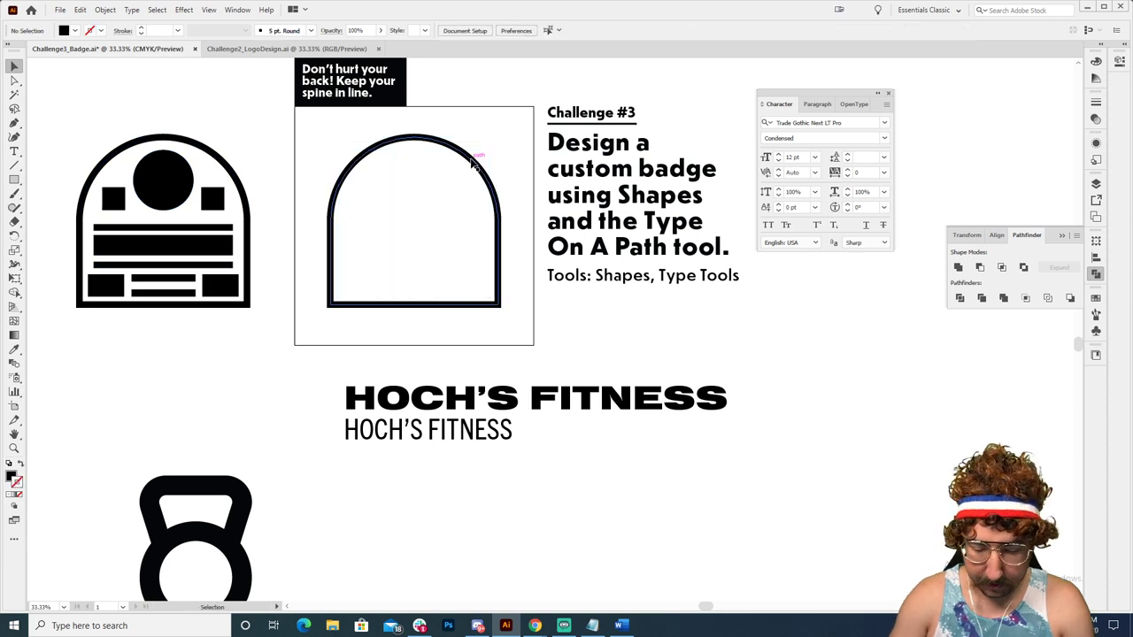
key(l)
key(ctrl+shift+a)
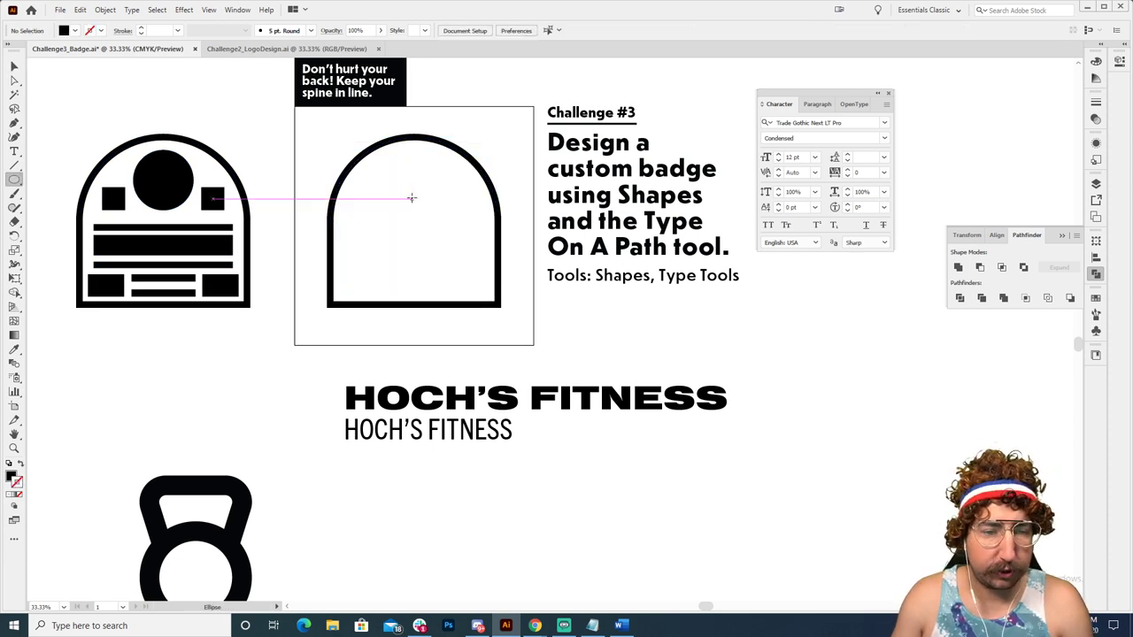
drag(414, 197, 359, 132)
Step: Nudge the circle down and delete its bottom anchor to leave a half-circle
key(shift+Down)
key(shift+Down)
key(shift+Down)
key(shift+Down)
key(shift+Down)
key(shift+Down)
key(shift+Down)
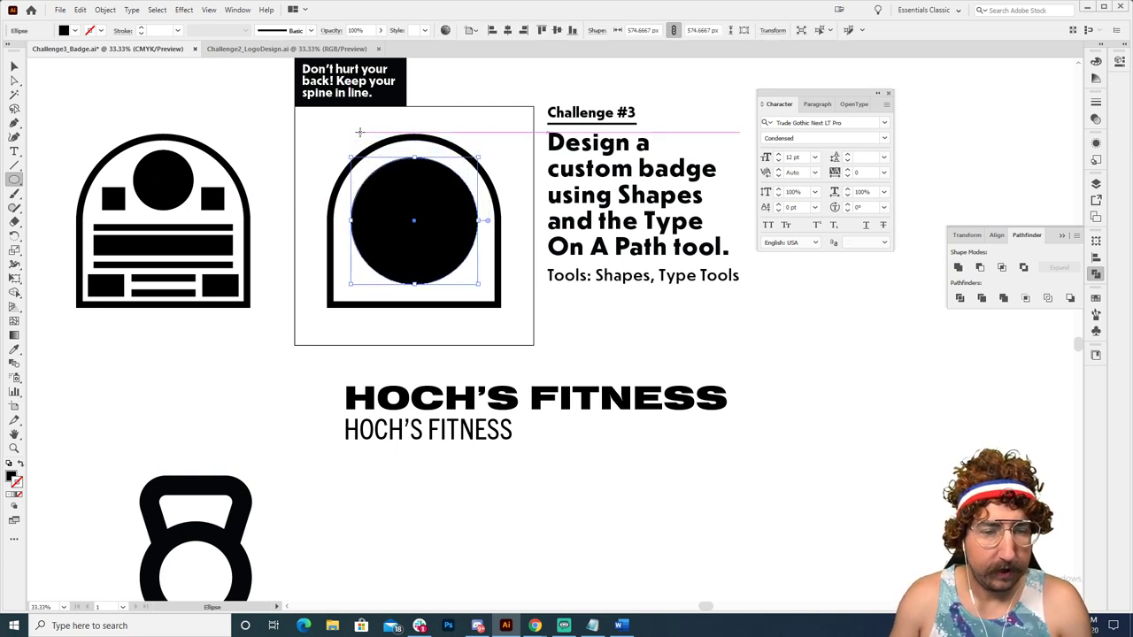
key(a)
click(414, 284)
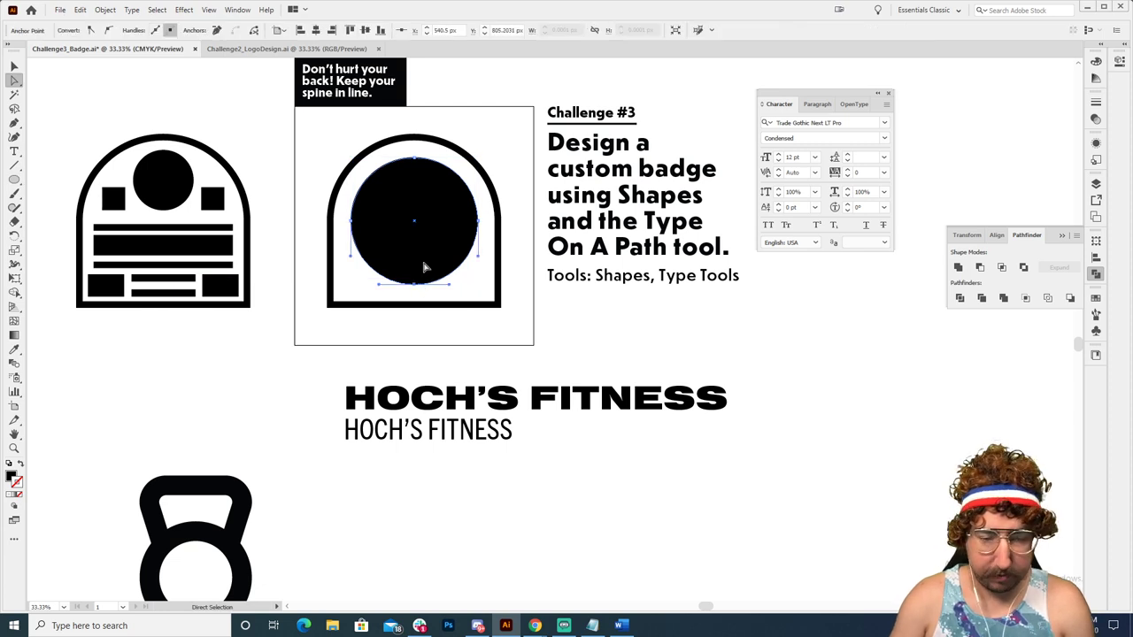
key(Delete)
Step: Set HOCH'S text along the arc in the HOCH'S FITNESS style at 100 pt
key(t)
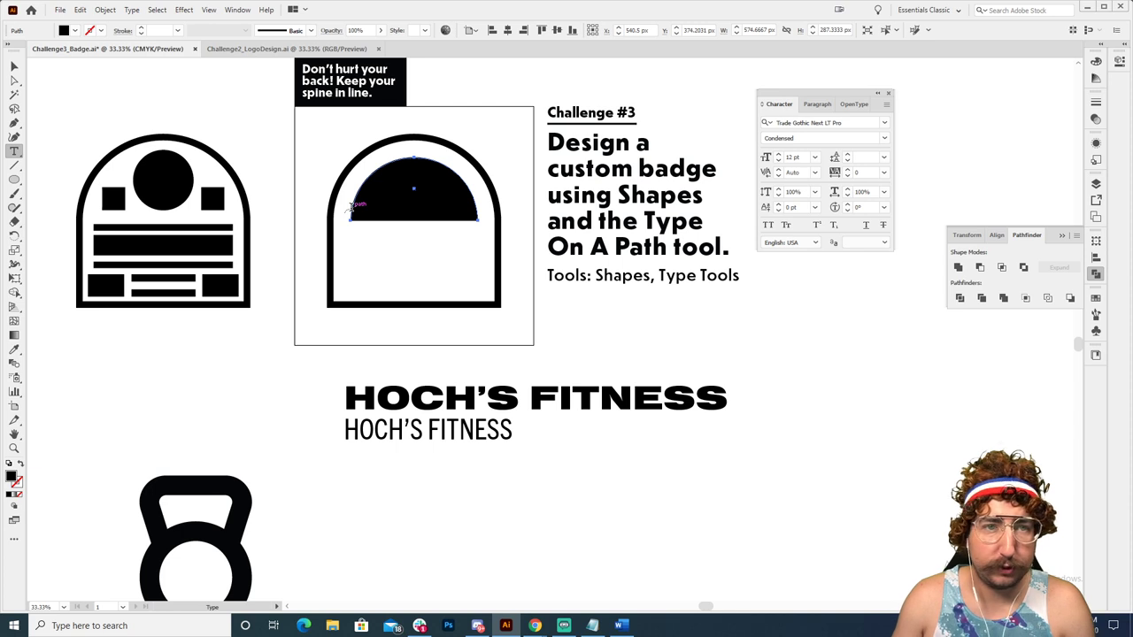
click(351, 206)
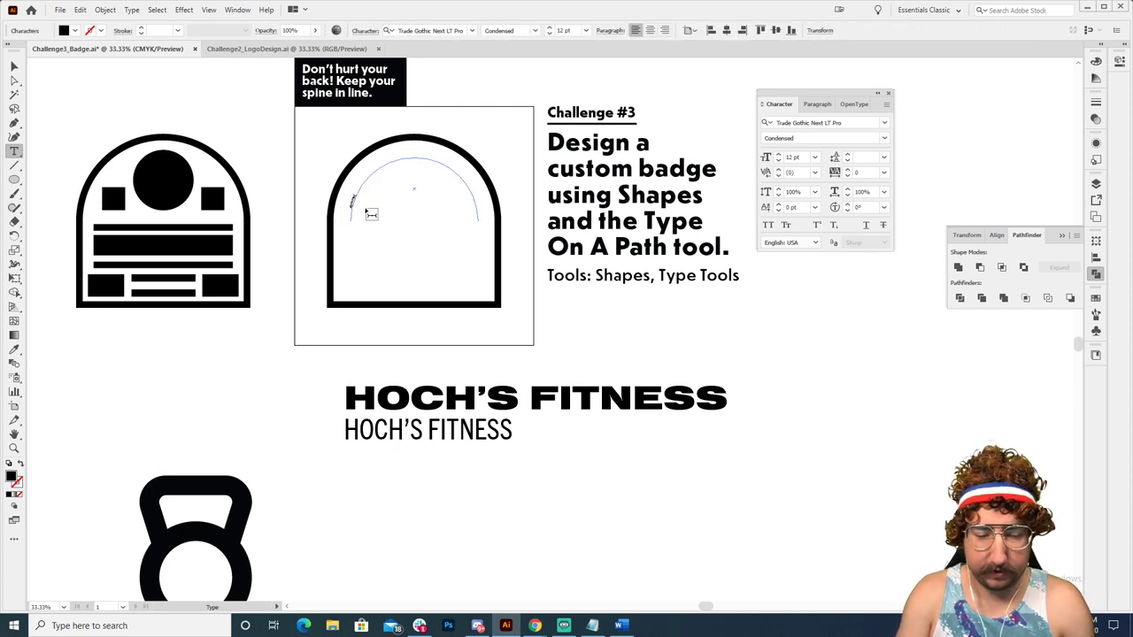
click(416, 30)
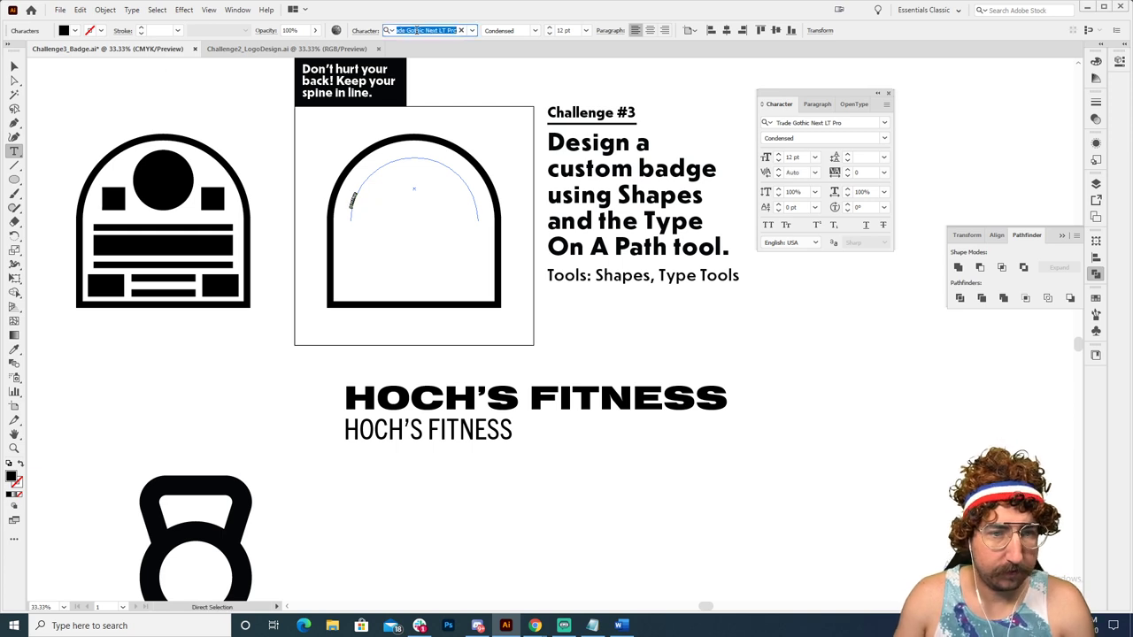
click(14, 349)
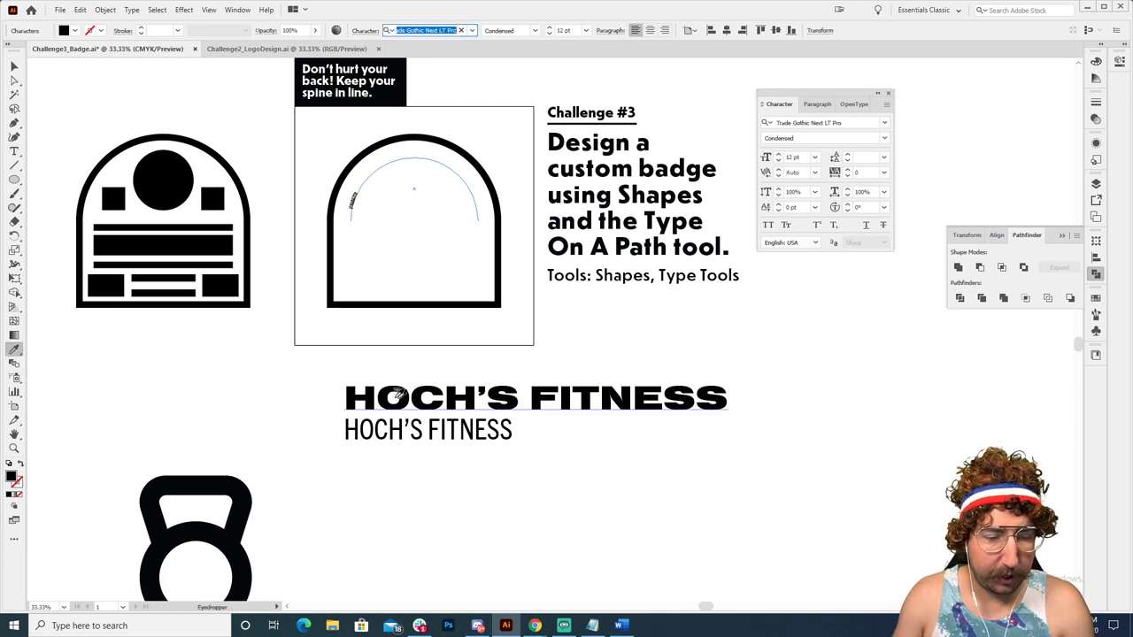
click(412, 394)
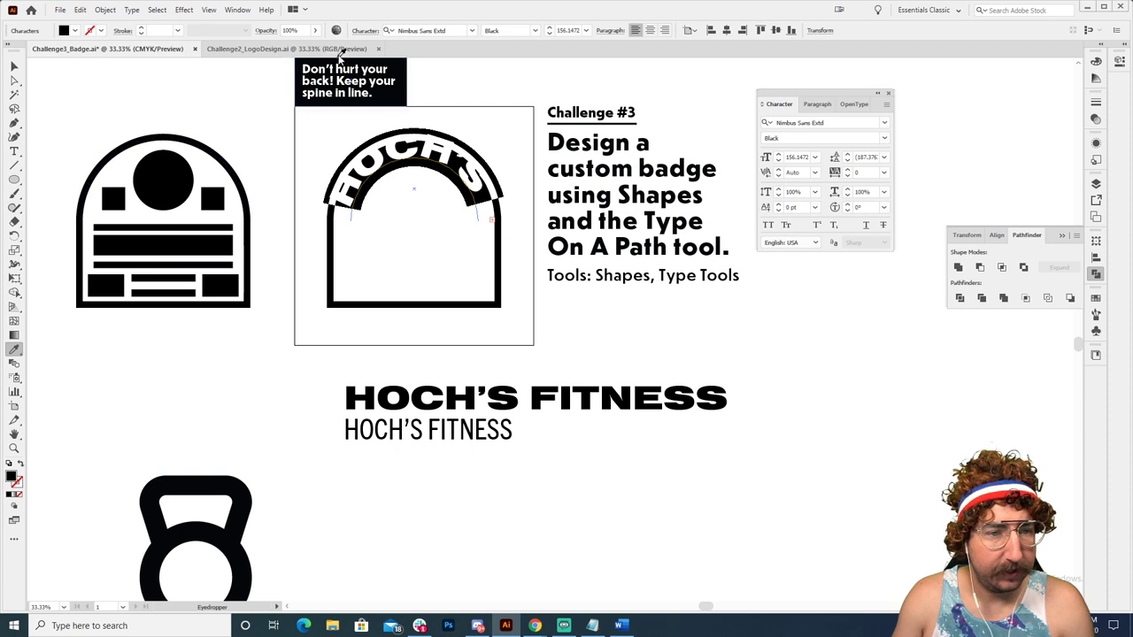
click(569, 31)
text(100)
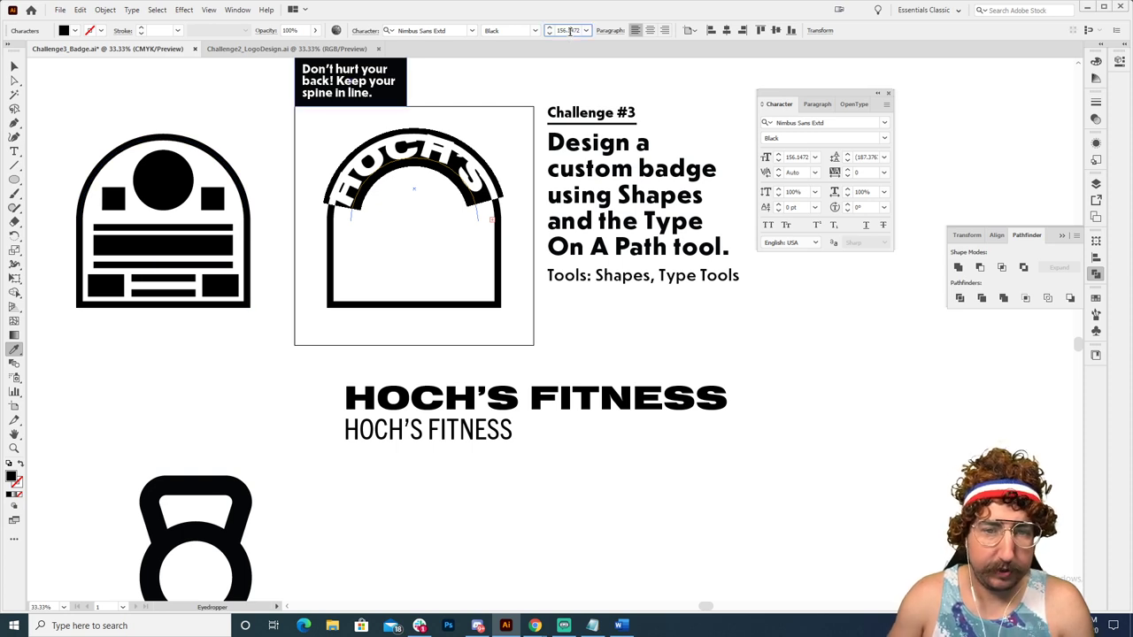
key(Return)
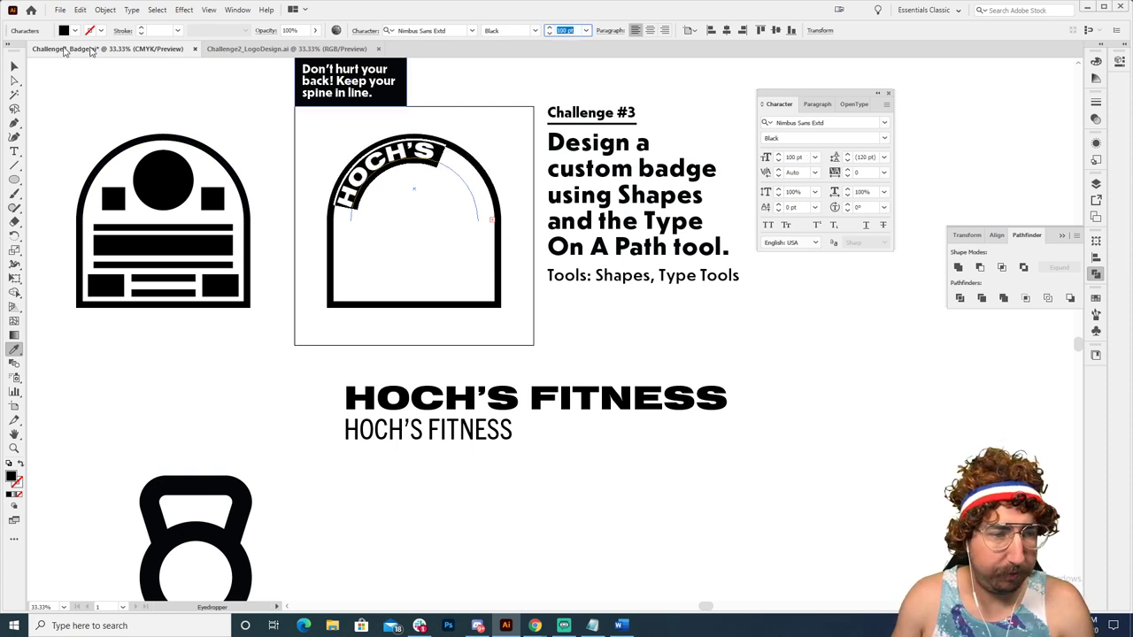
key(z)
click(451, 225)
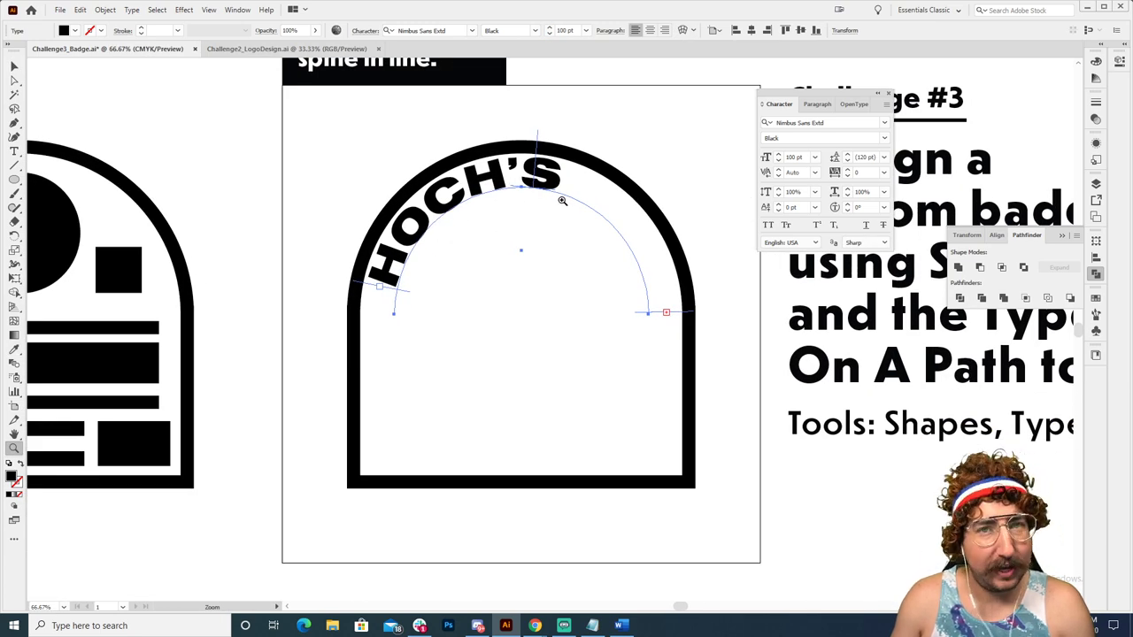
Step: Set Type on a Path options to the Rainbow effect with Align to Path at Center
click(131, 10)
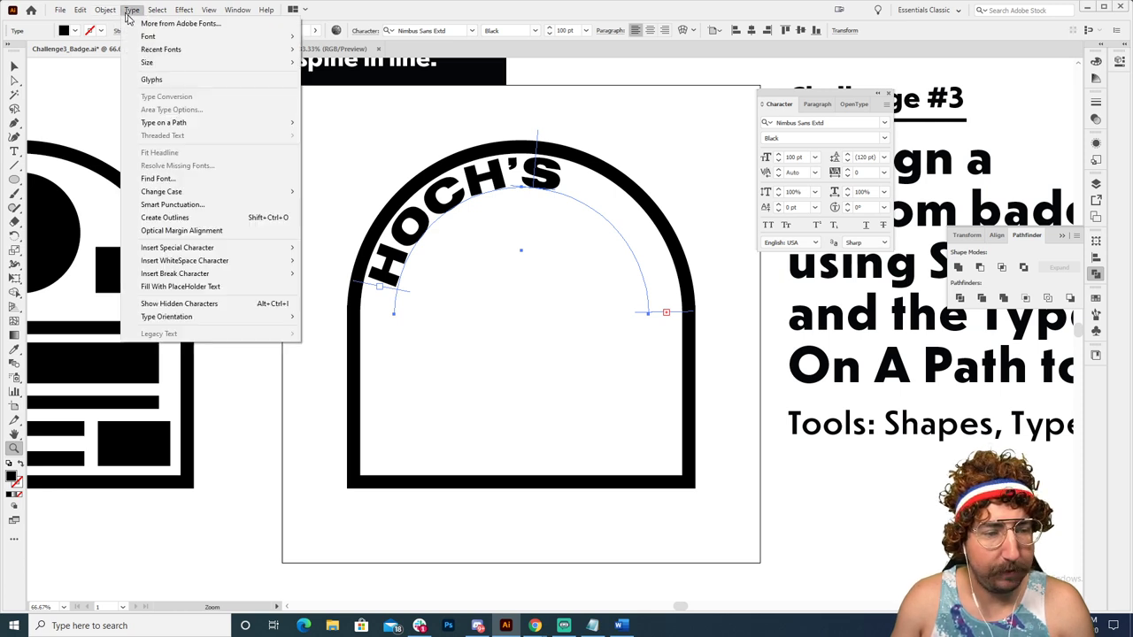
mouse_move(195, 125)
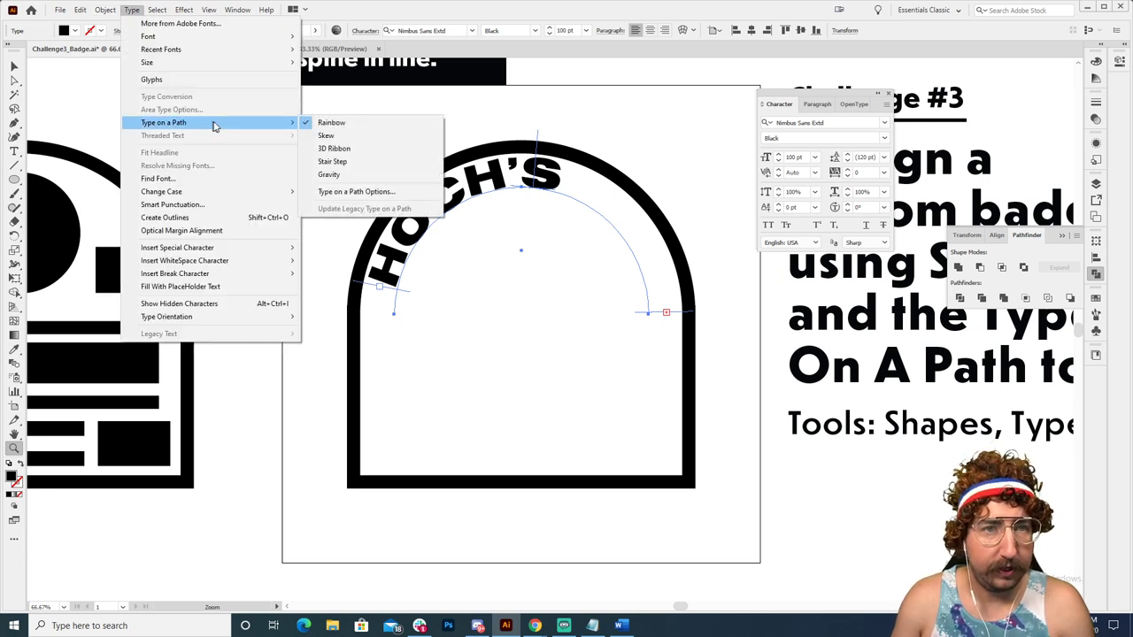
click(367, 193)
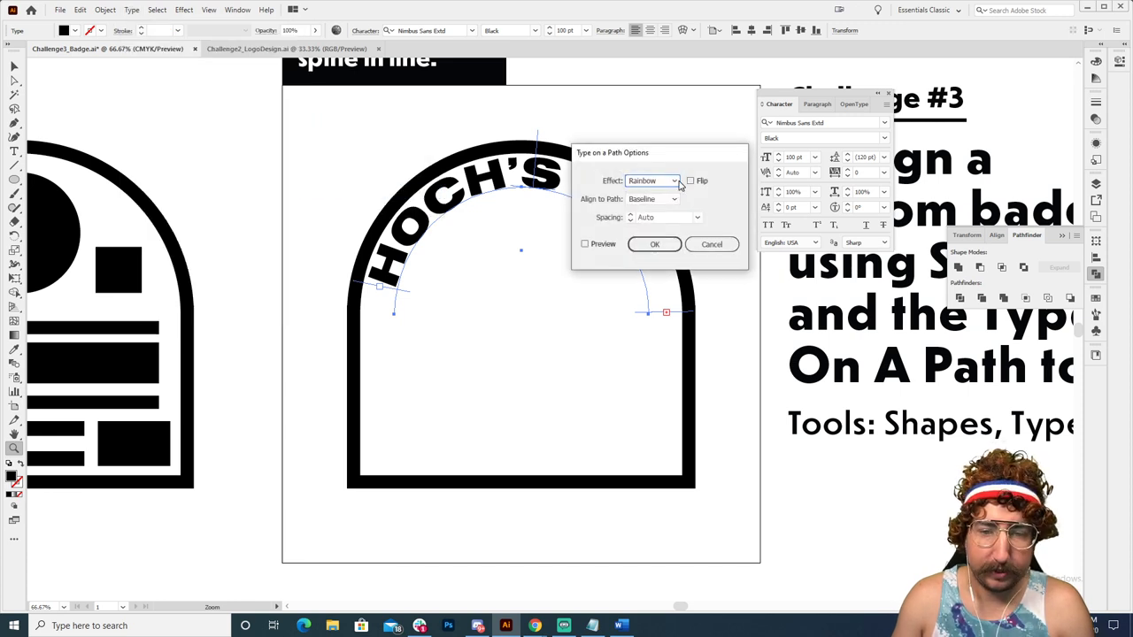
click(675, 181)
click(644, 187)
click(584, 243)
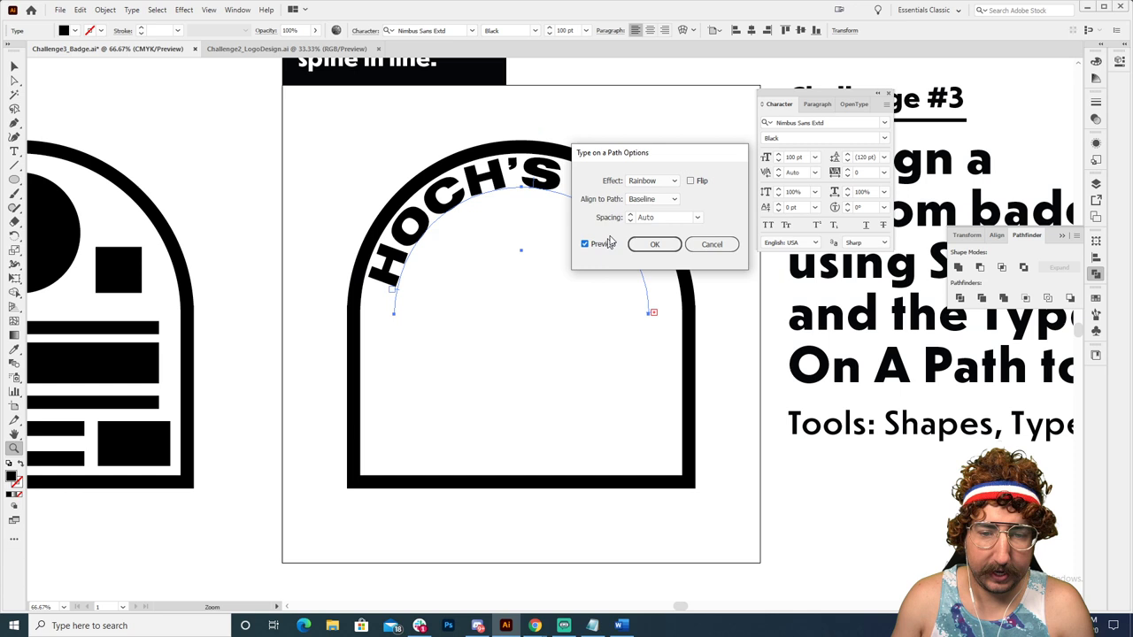
click(644, 200)
click(655, 243)
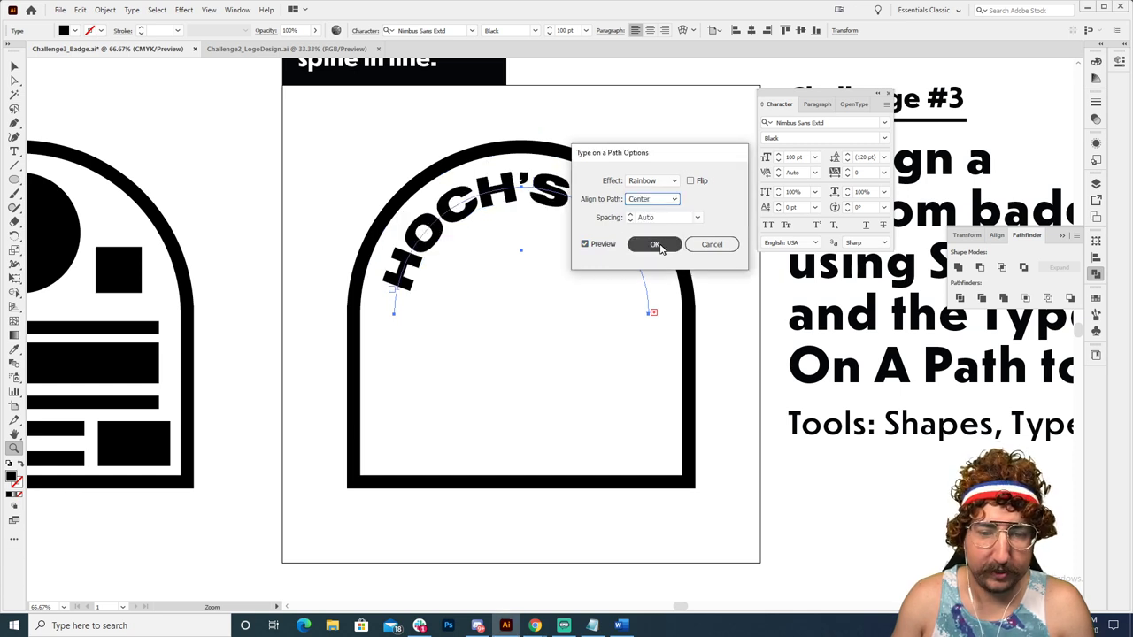
click(656, 245)
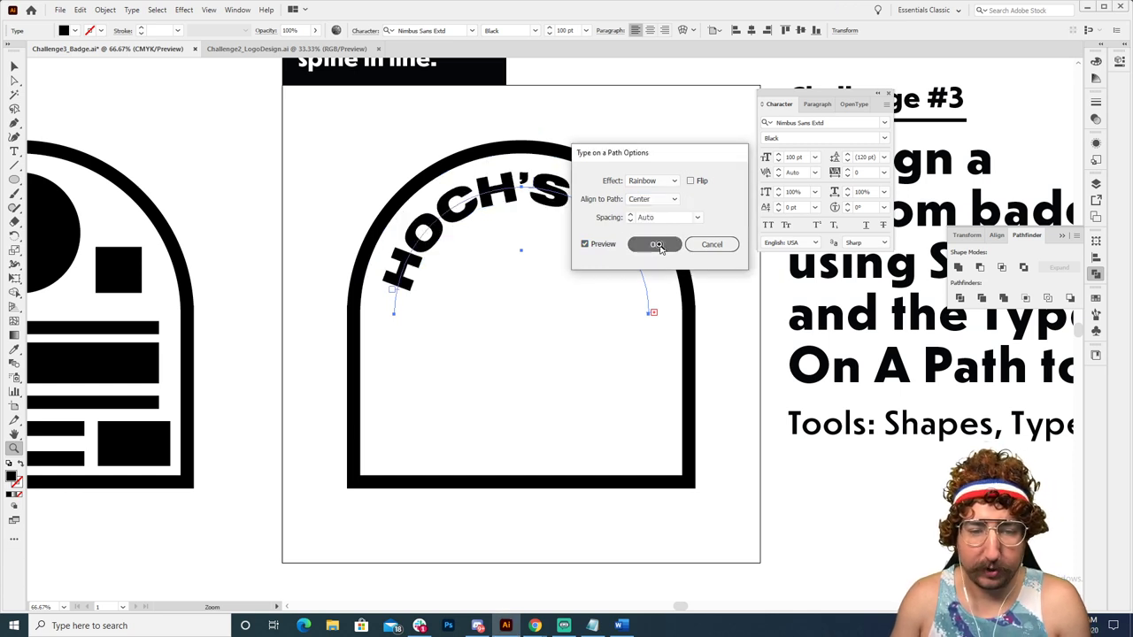
Step: Centre-align the HOCH'S text and slide it slightly left along the arch
click(650, 31)
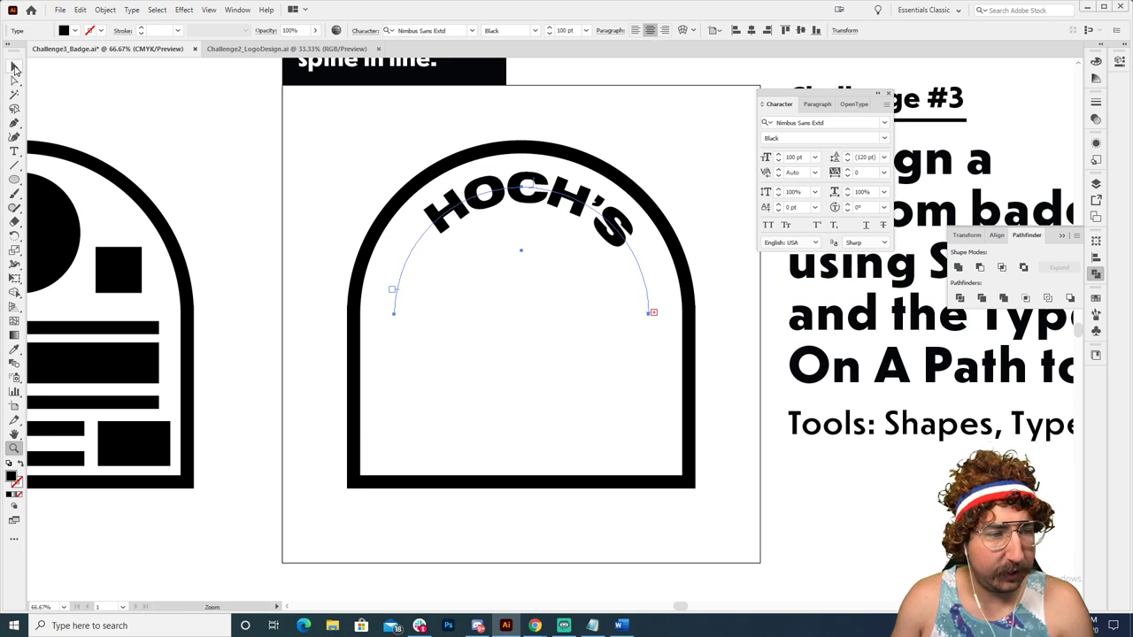
click(14, 67)
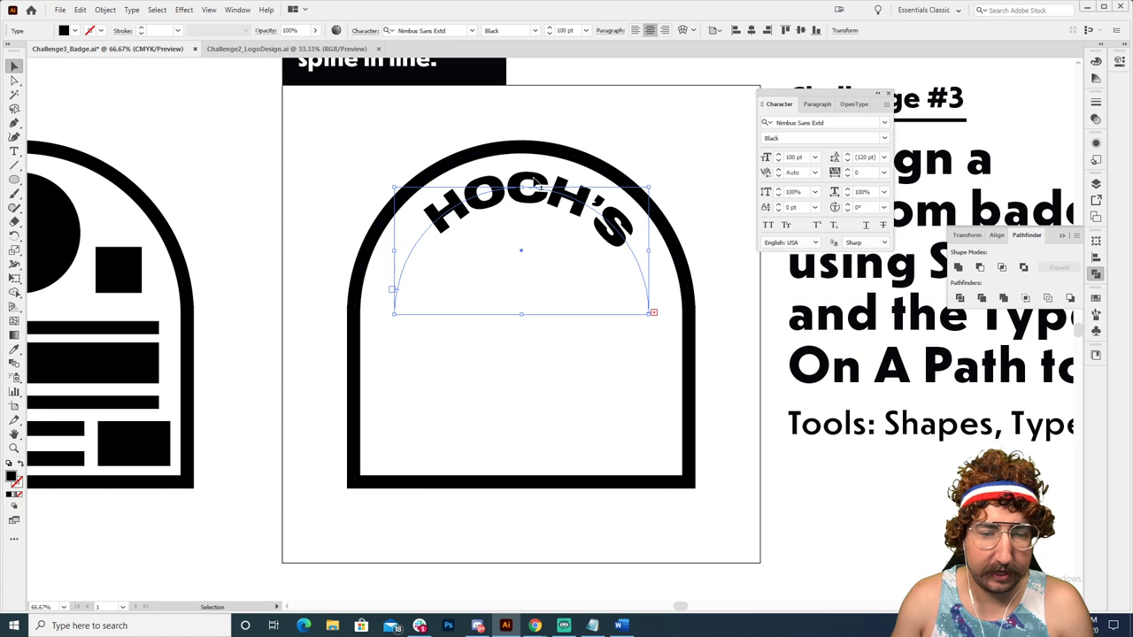
drag(534, 181, 523, 177)
click(652, 298)
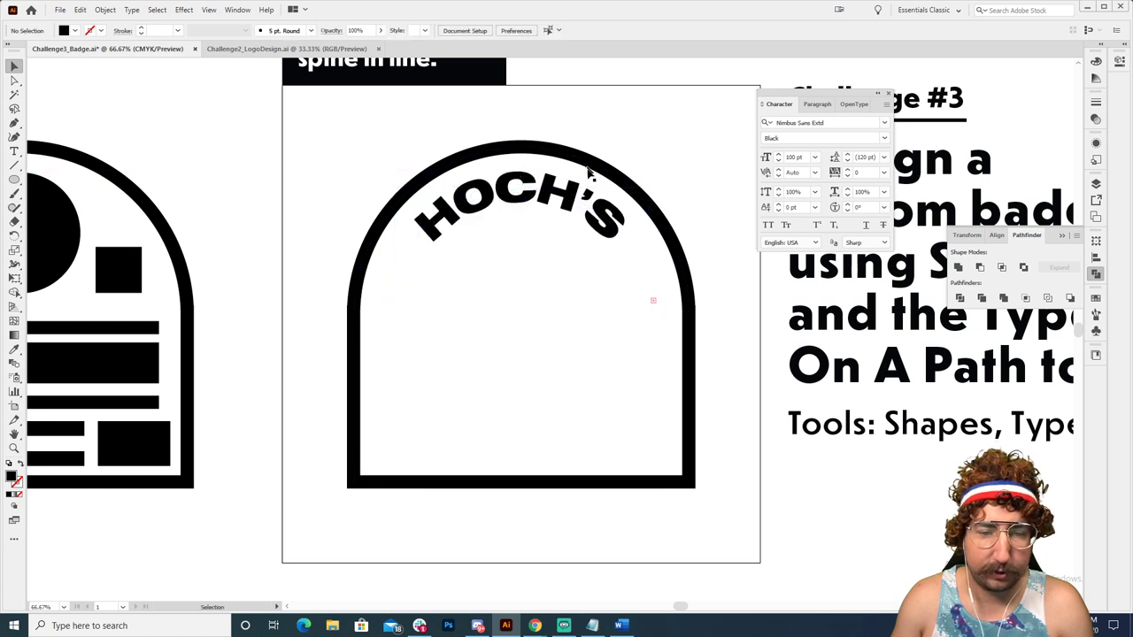
drag(584, 248, 560, 191)
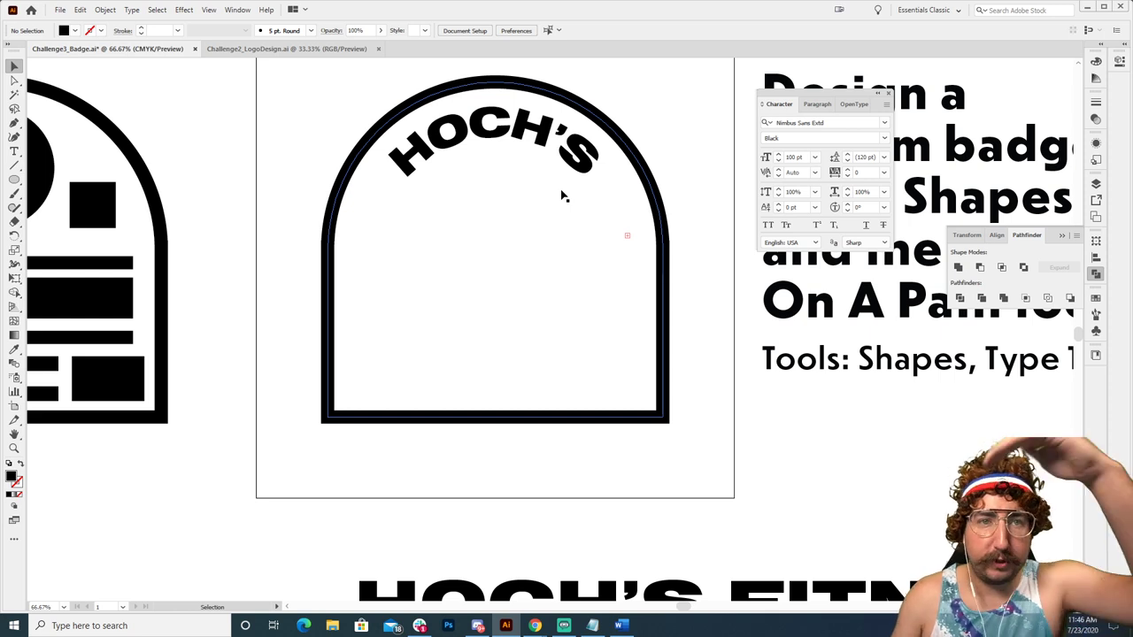
click(468, 186)
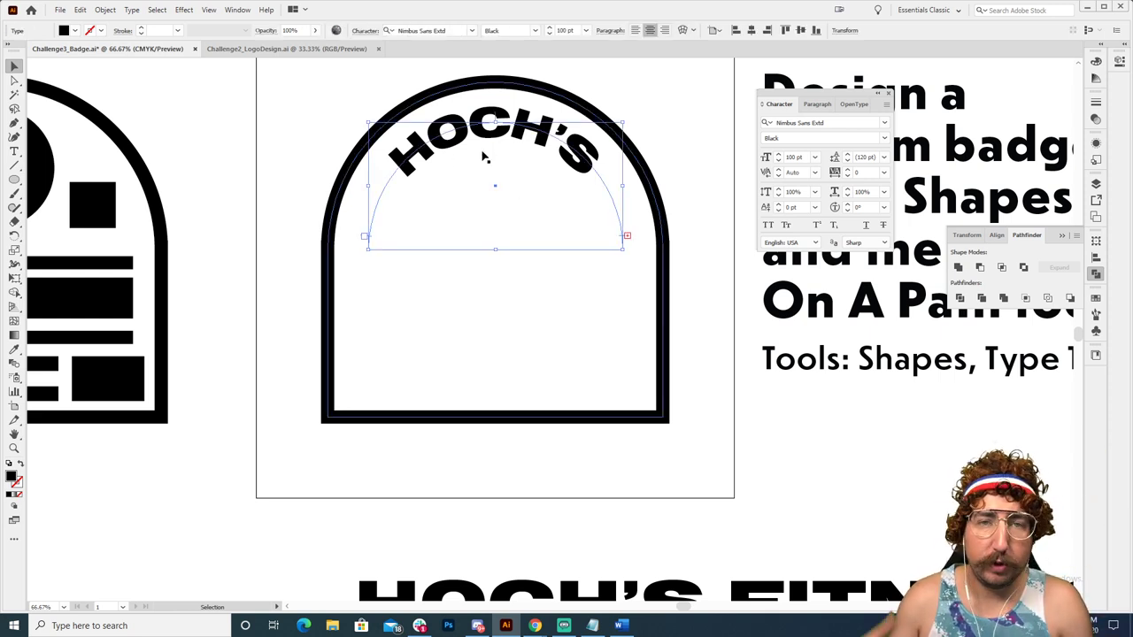
key(p)
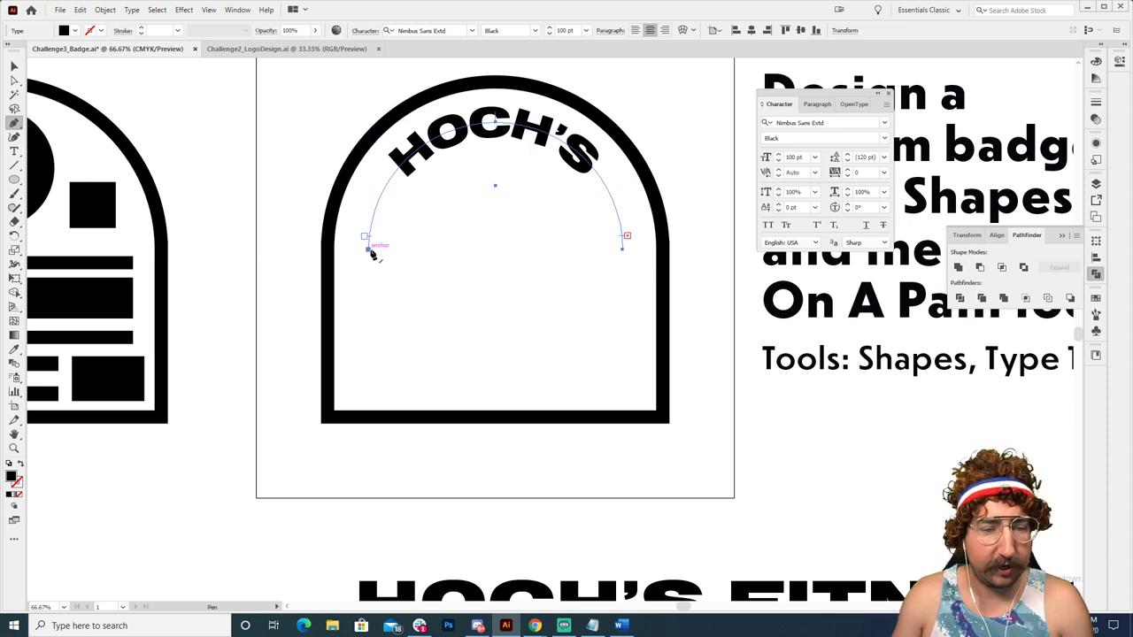
Step: Extend both ends of the arch text path straight down so HOCH'S FITNESS fits
drag(371, 253, 437, 313)
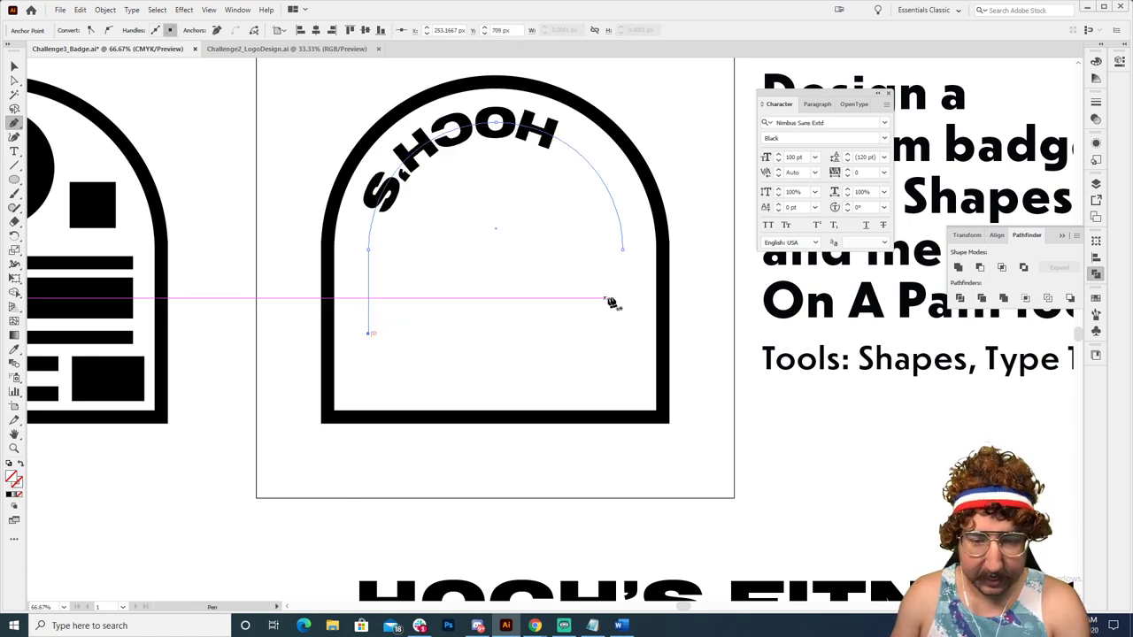
click(623, 249)
click(623, 334)
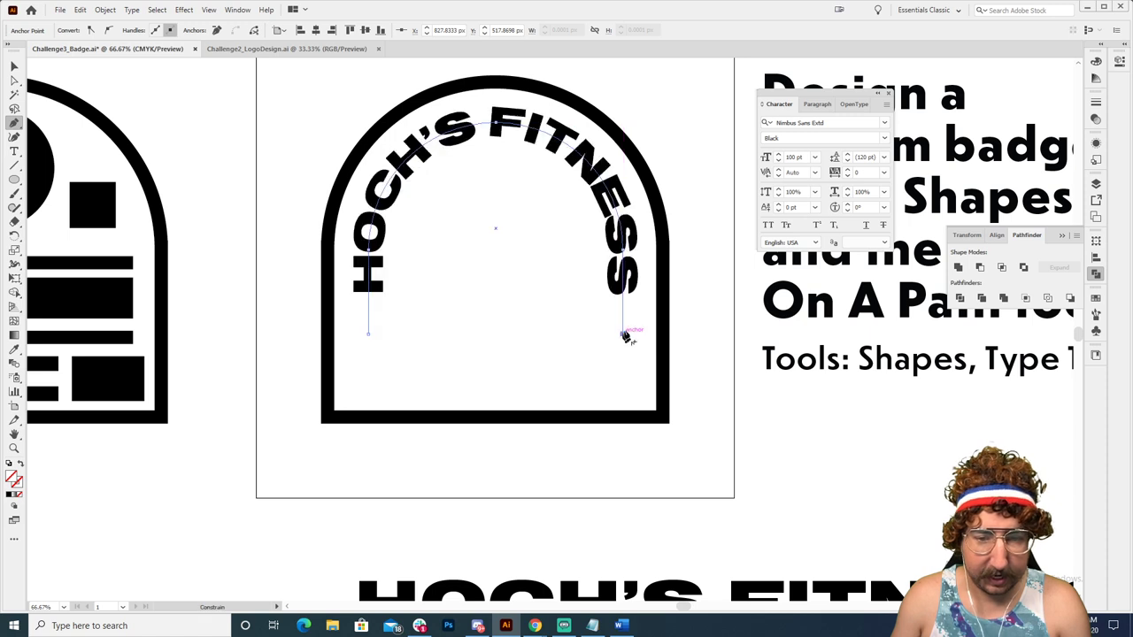
key(v)
click(713, 249)
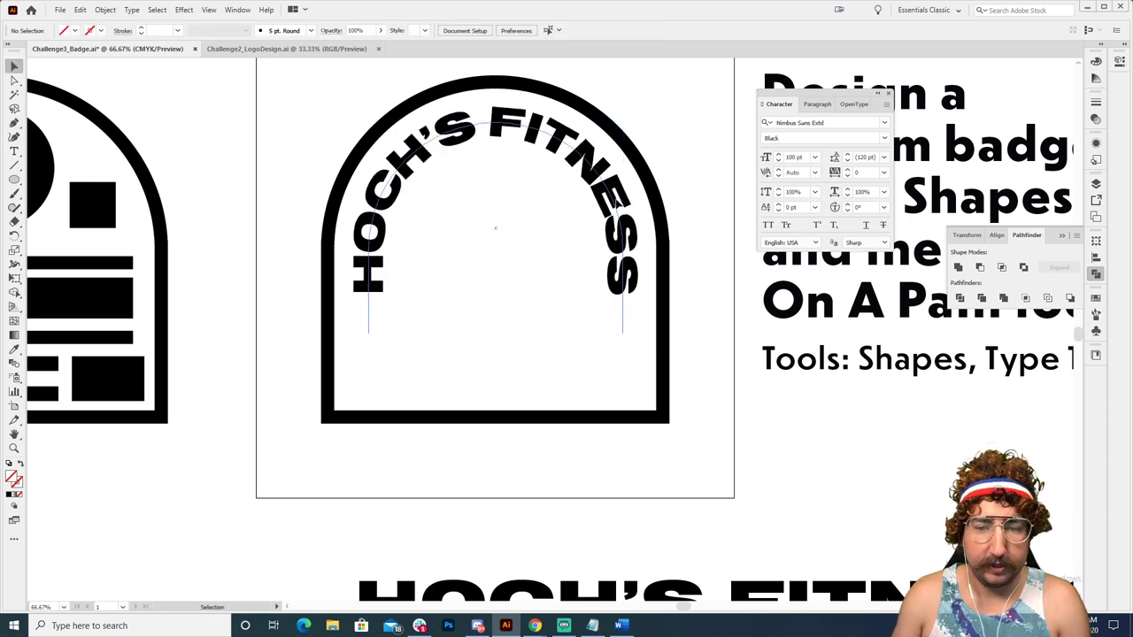
Step: Widen the HOCH'S FITNESS letter spacing to 130 tracking
click(623, 292)
click(858, 172)
key(Up)
key(Up)
key(Up)
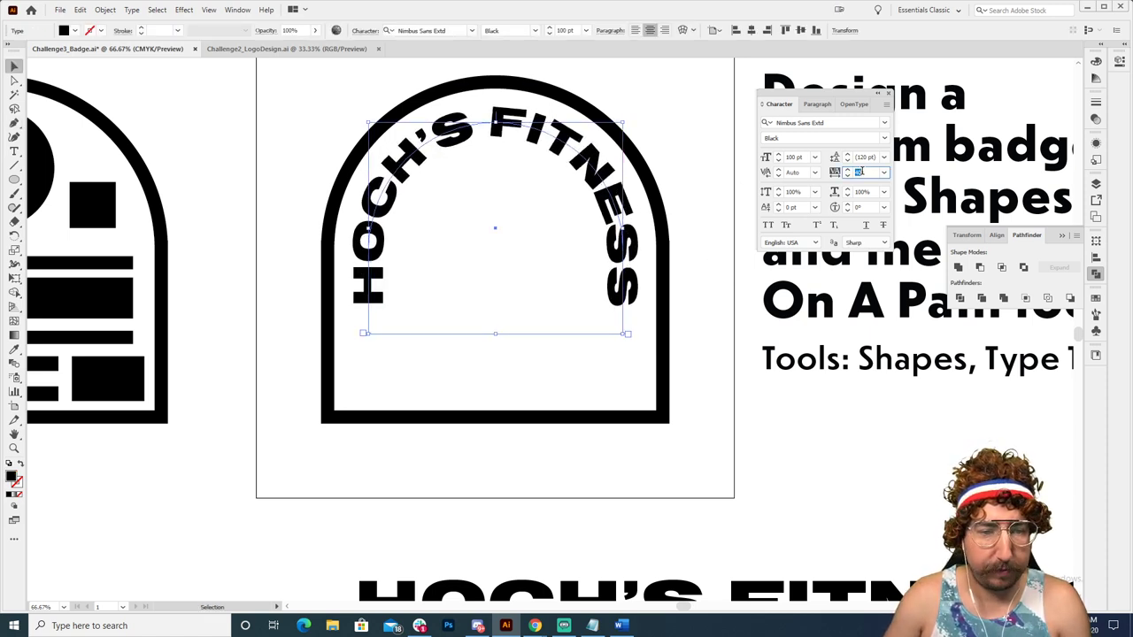
key(Up)
key(Up)
key(Up)
key(Up)
key(Up)
key(Up)
key(Up)
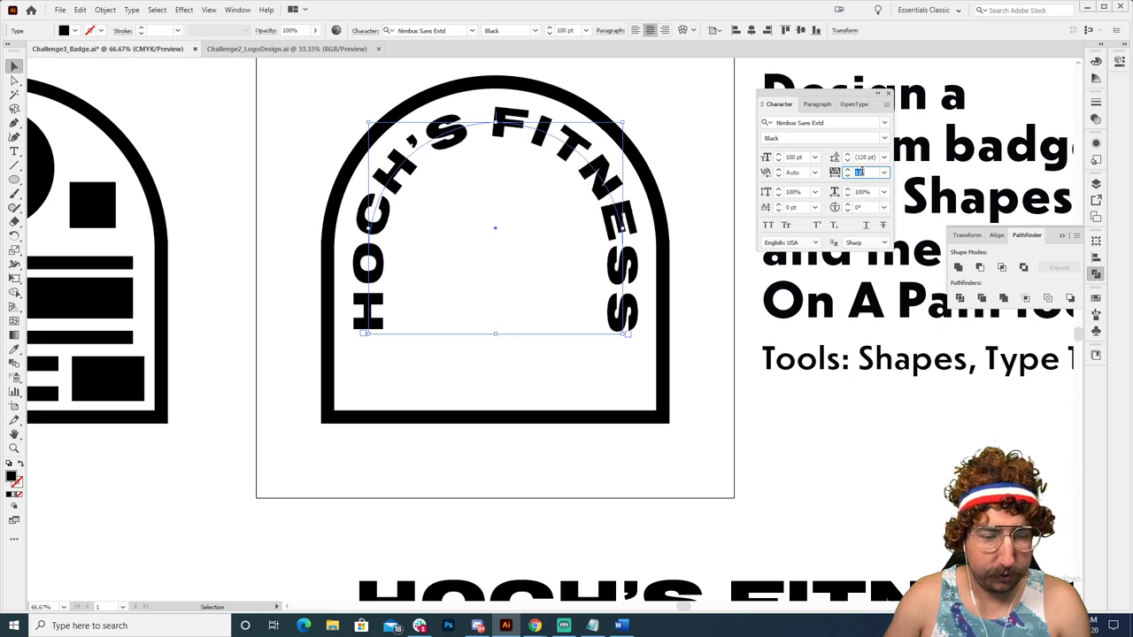
click(14, 66)
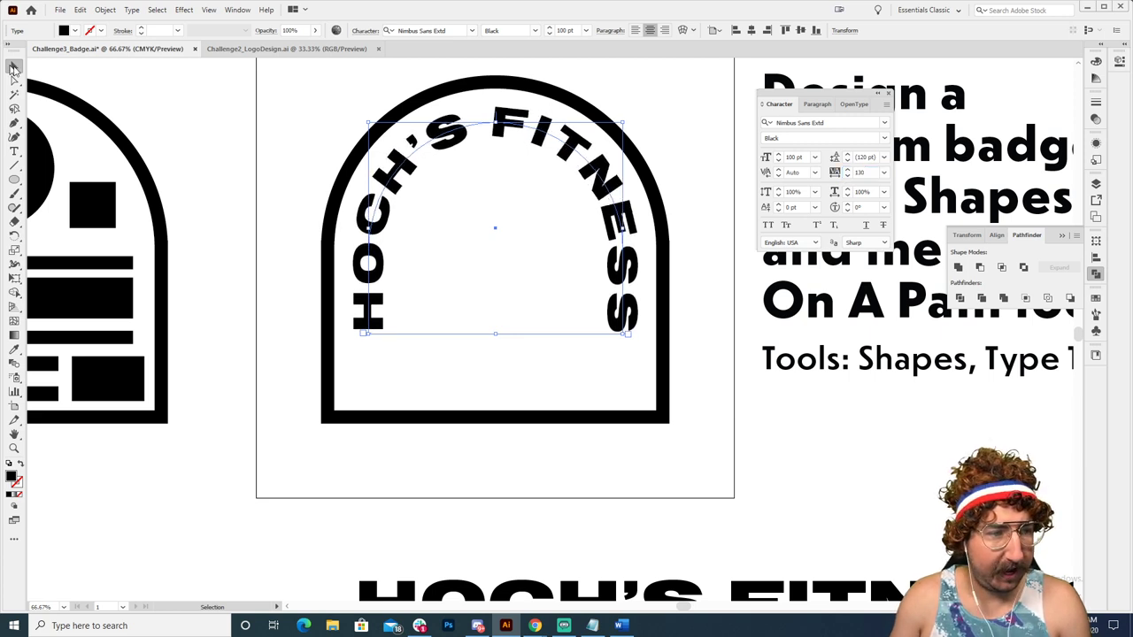
click(187, 109)
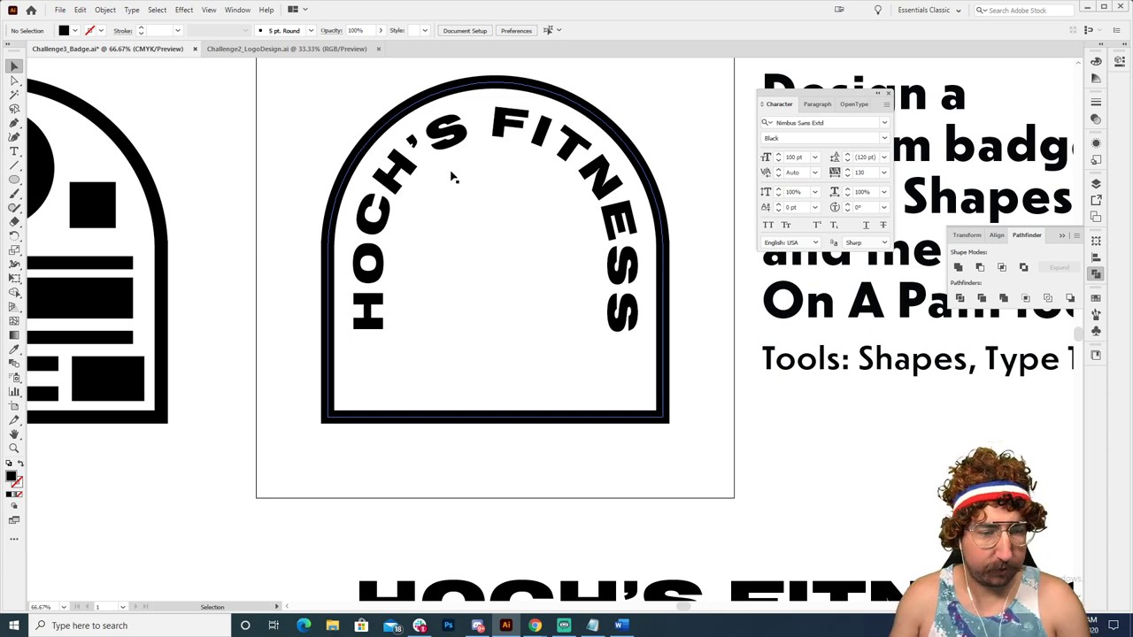
Step: Copy the kettlebell into the round badge and scale it to fill the badge centre
scroll(451, 177, left, 4)
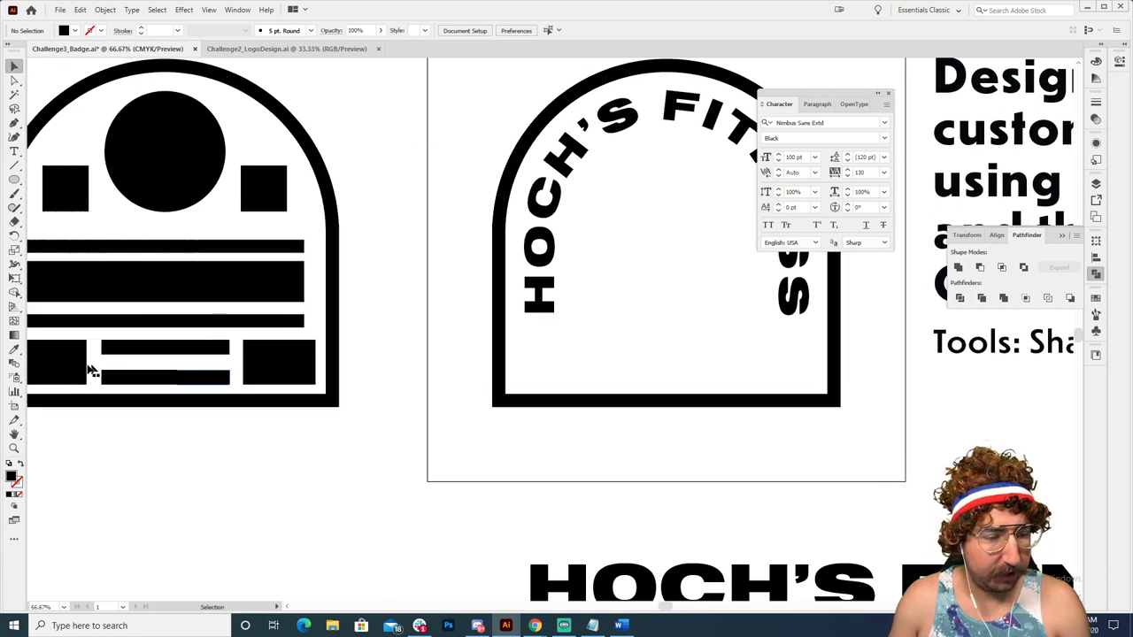
key(z)
key(ctrl+minus)
key(ctrl+minus)
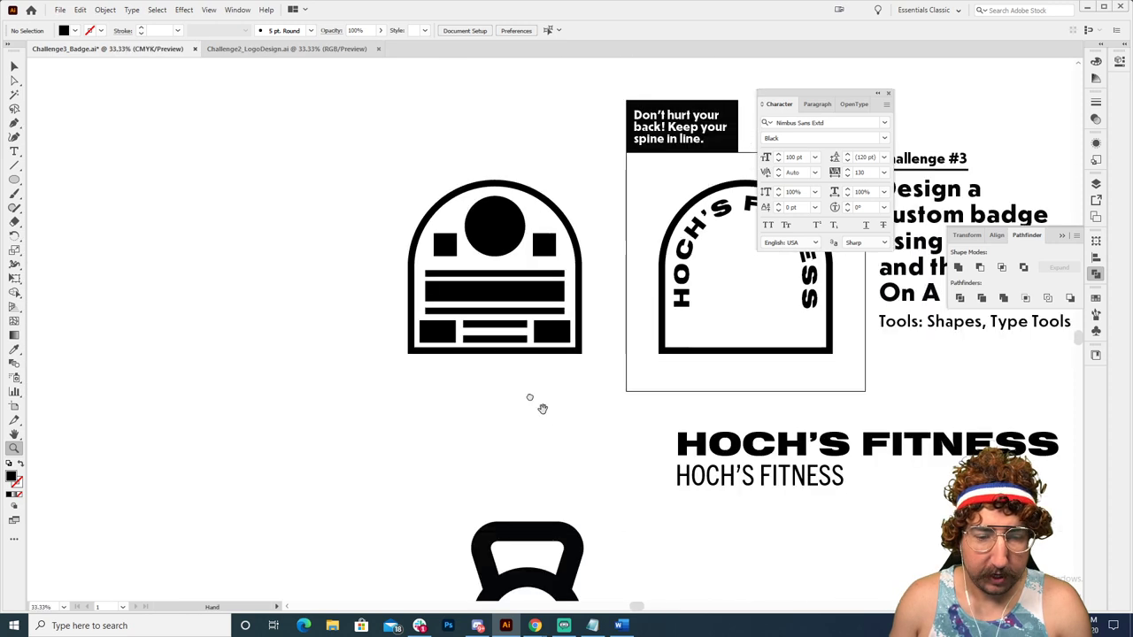
drag(543, 408, 372, 288)
key(v)
drag(380, 407, 606, 106)
scroll(619, 204, up, 3)
scroll(620, 203, right, 1)
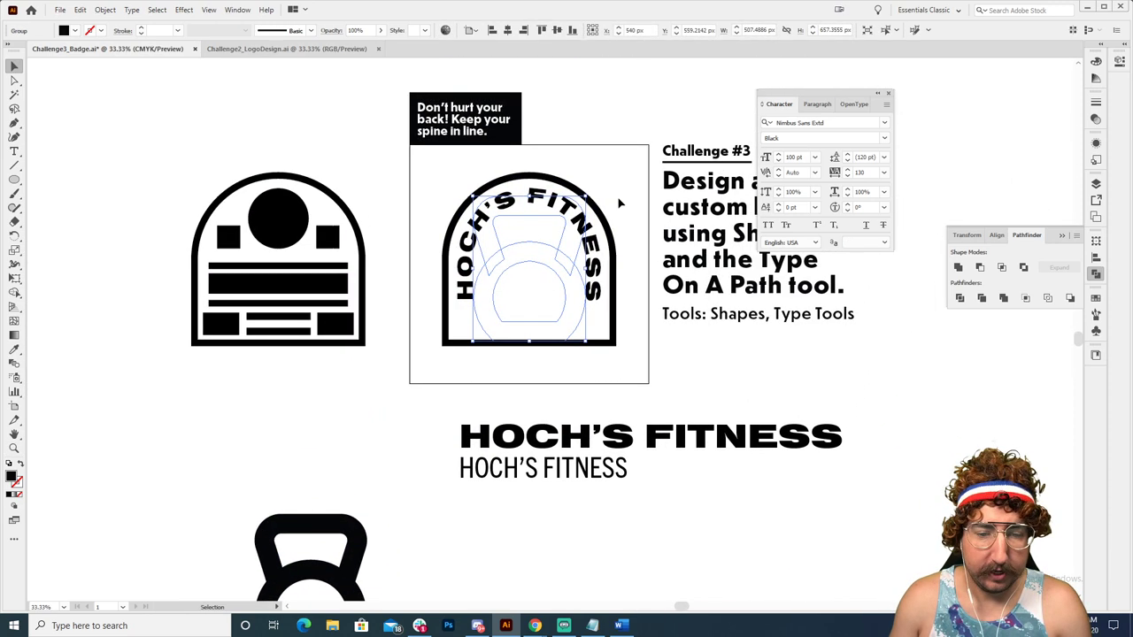
key(s)
drag(664, 133, 658, 166)
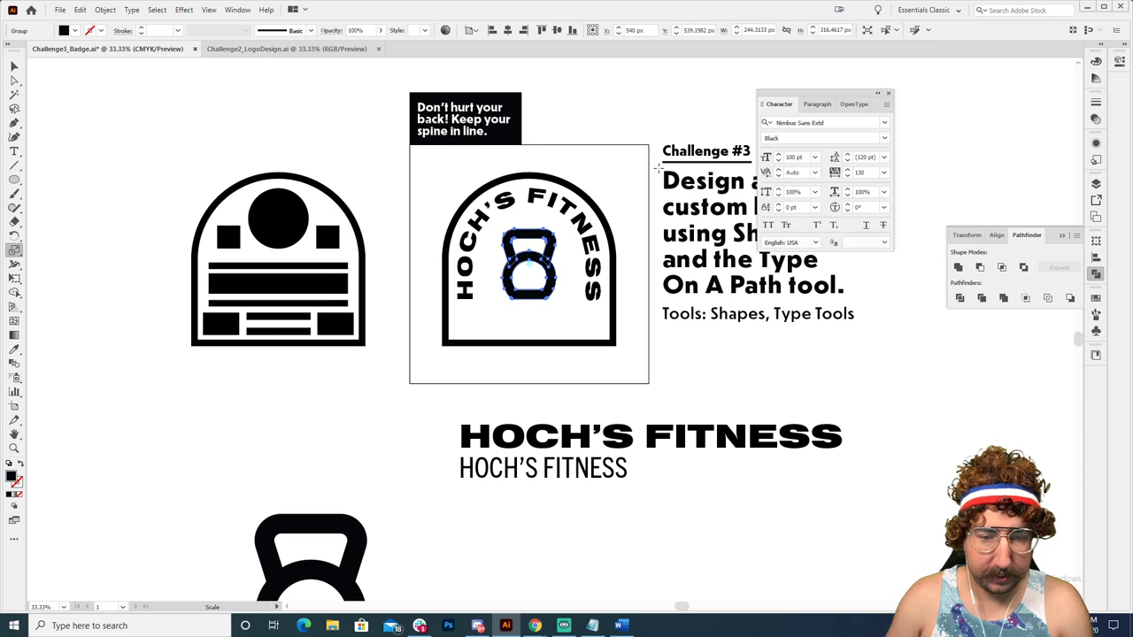
key(v)
mouse_move(556, 230)
mouse_down()
mouse_move(569, 213)
mouse_move(563, 221)
mouse_up()
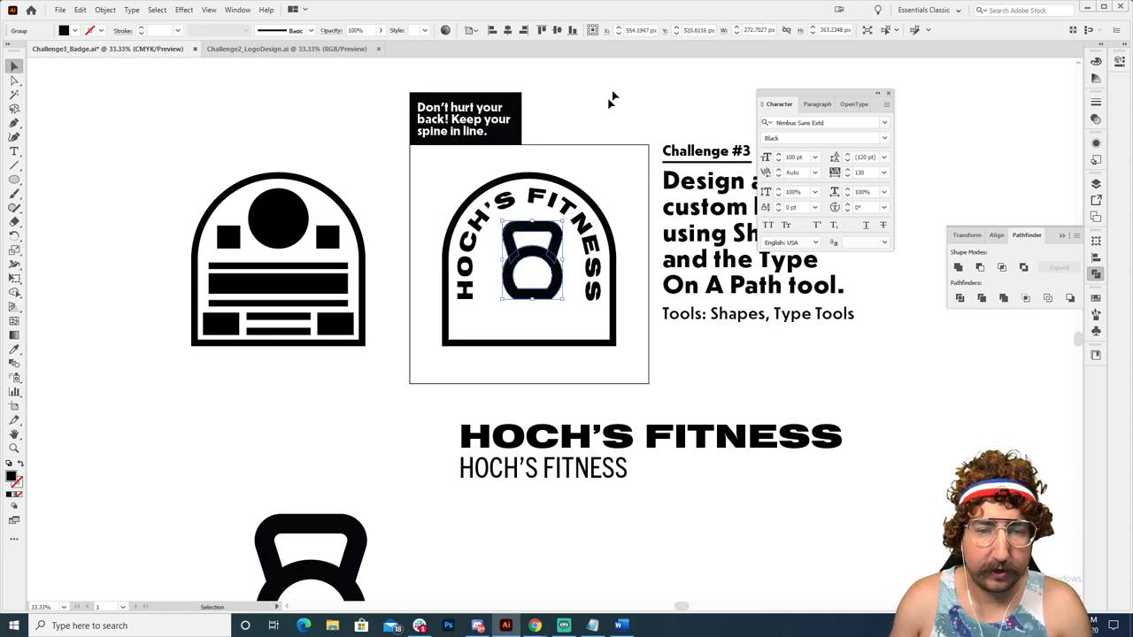
click(619, 157)
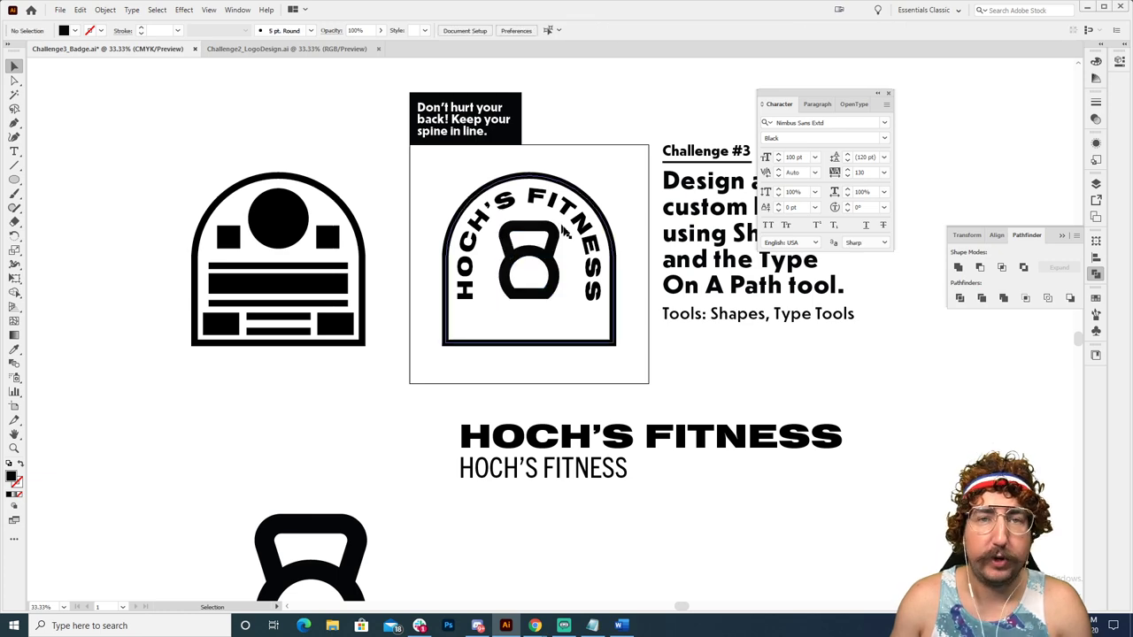
Step: Shrink the kettlebell slightly so it sits centred under the curved lettering
key(z)
click(531, 228)
click(531, 228)
drag(516, 320, 478, 213)
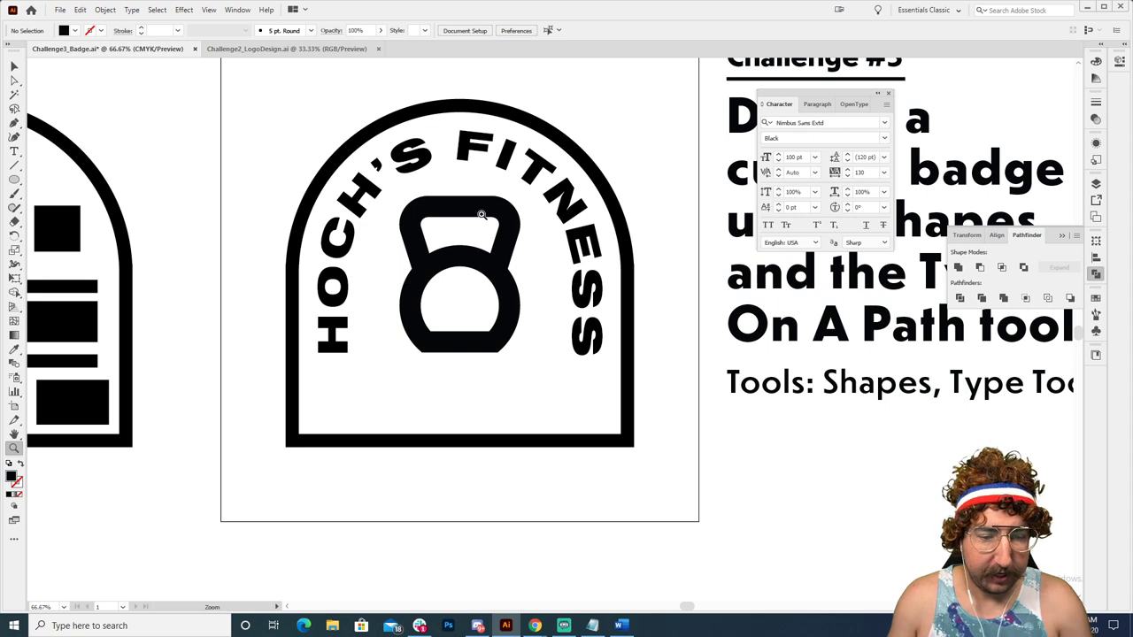
ctrl+click(476, 207)
key(s)
mouse_move(624, 124)
mouse_down()
mouse_move(612, 121)
mouse_move(630, 127)
mouse_up()
key(v)
click(629, 126)
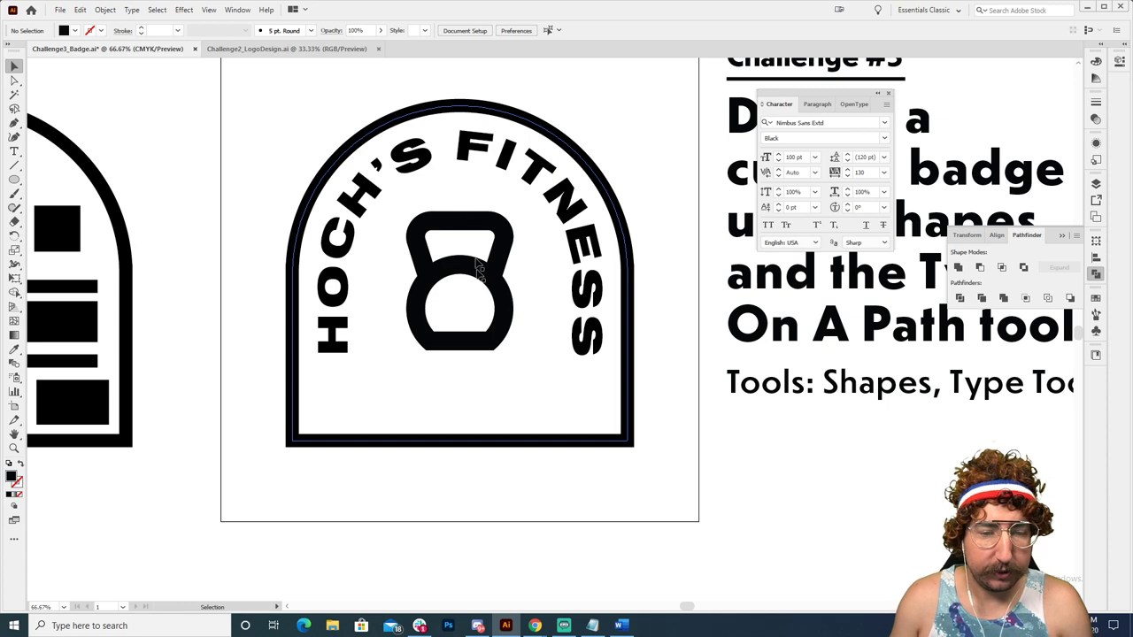
key(z)
alt+click(518, 338)
Step: Place a scaled-down, centre-aligned copy of HOCH'S FITNESS near the top of the badge
alt+click(518, 338)
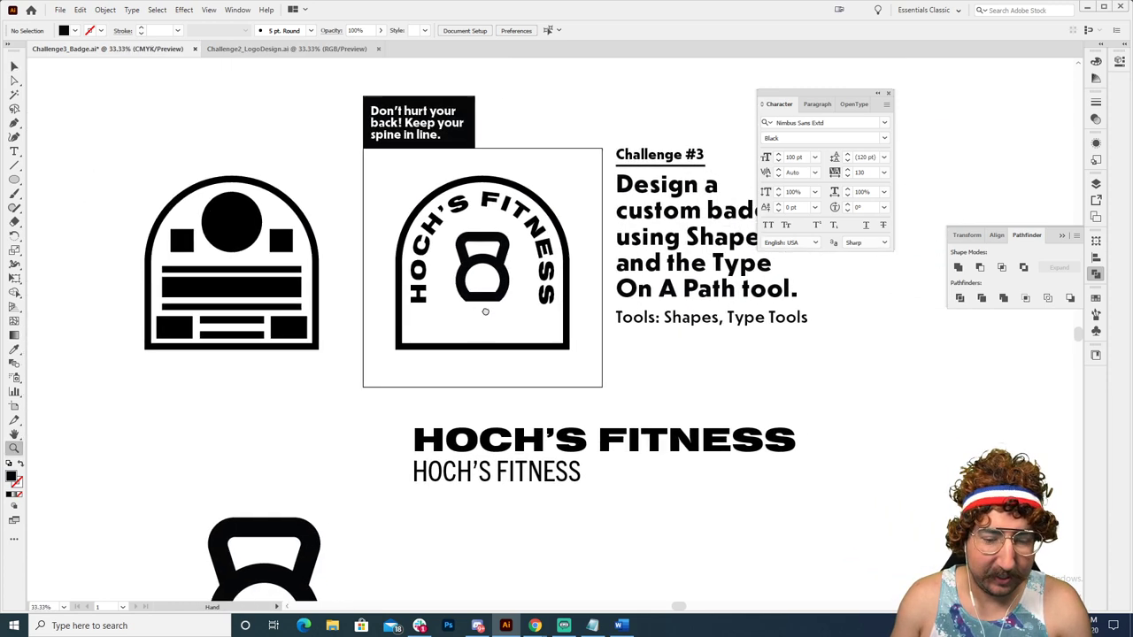
key(v)
drag(492, 473, 478, 334)
key(z)
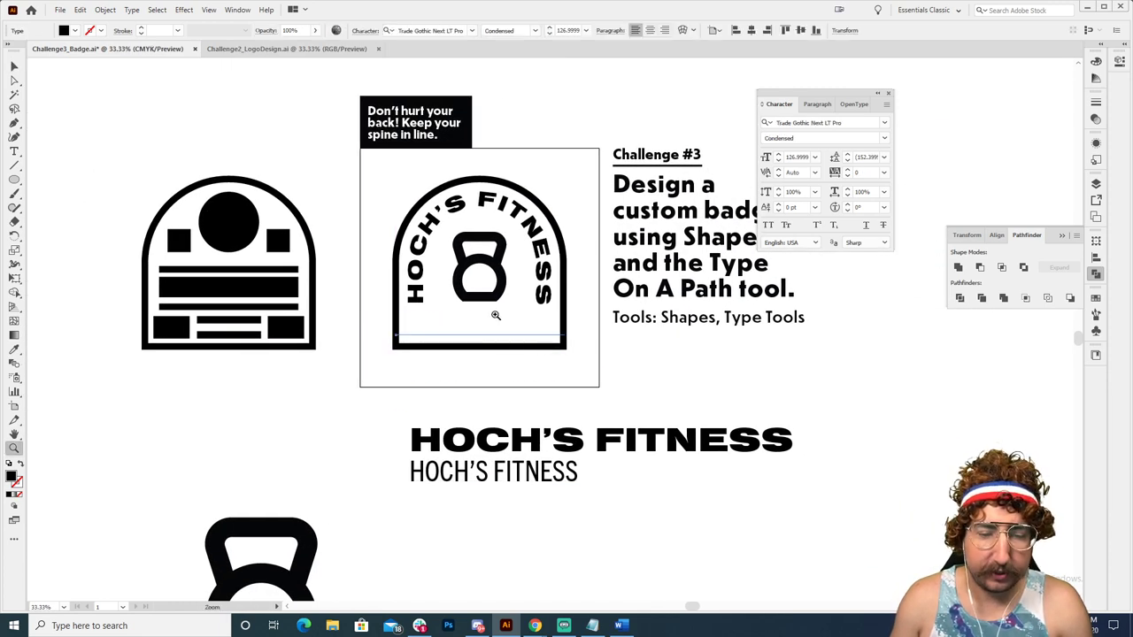
click(500, 310)
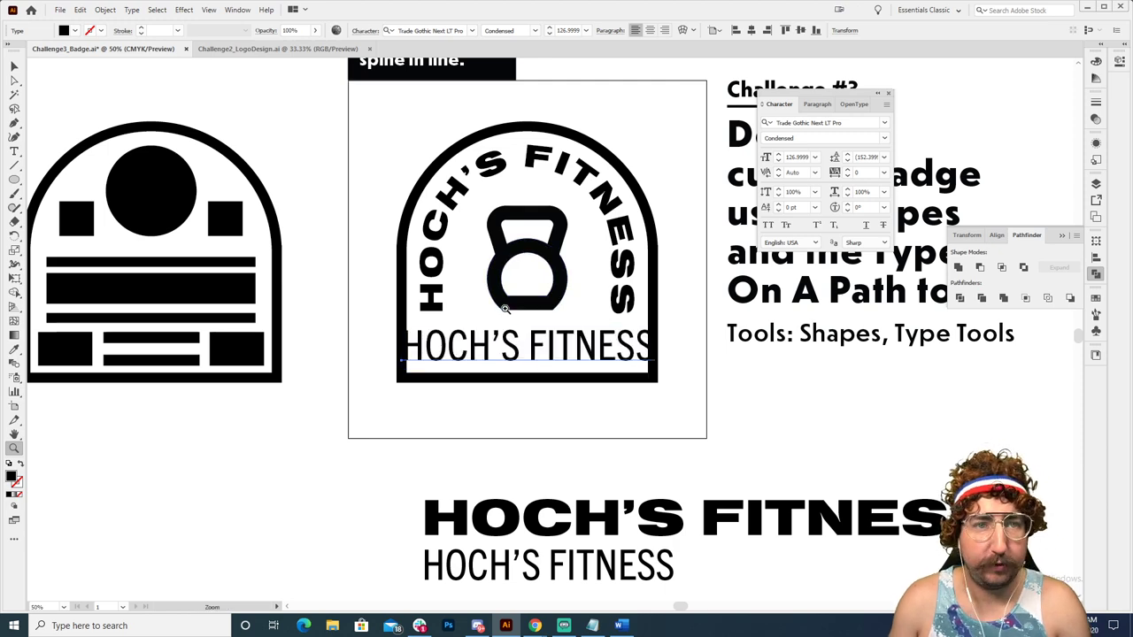
click(504, 308)
click(513, 298)
drag(514, 299, 329, 285)
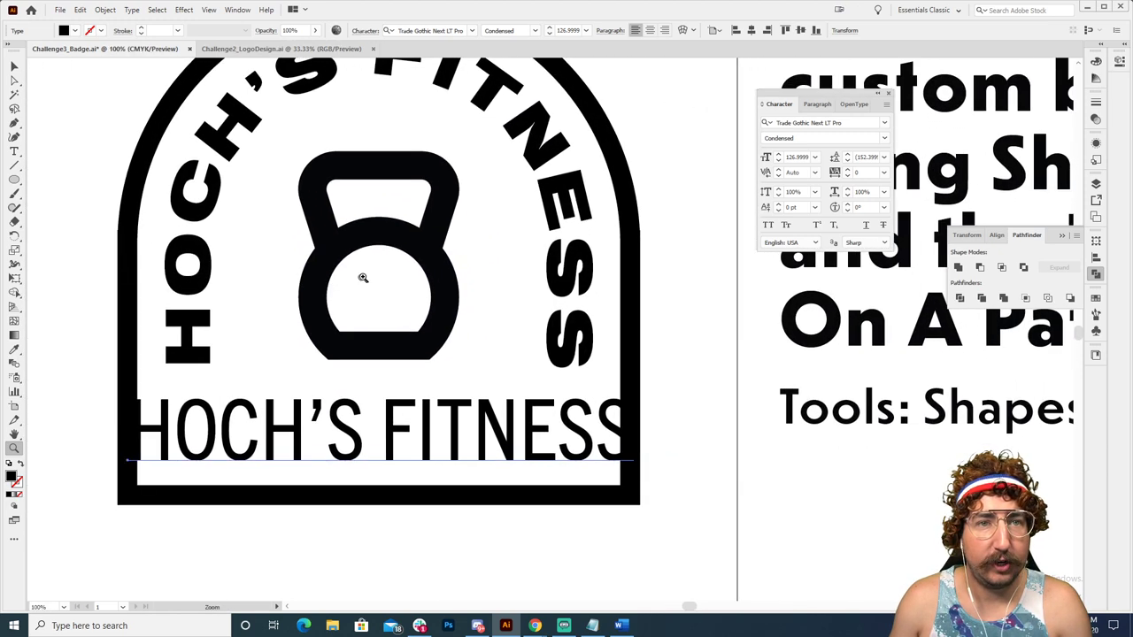
key(s)
drag(505, 223, 364, 309)
key(v)
drag(235, 465, 367, 157)
scroll(549, 73, up, 3)
click(649, 31)
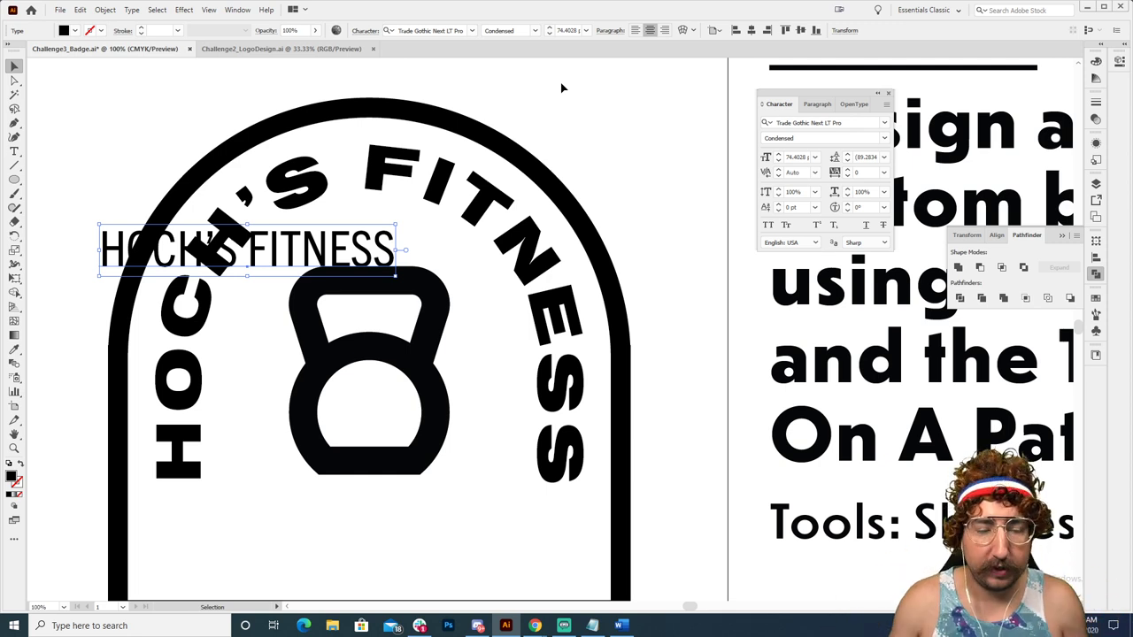
Step: Retype the copy as SINCE 2020, about 42 pt, centred above the kettlebell
key(t)
click(315, 235)
key(ctrl+a)
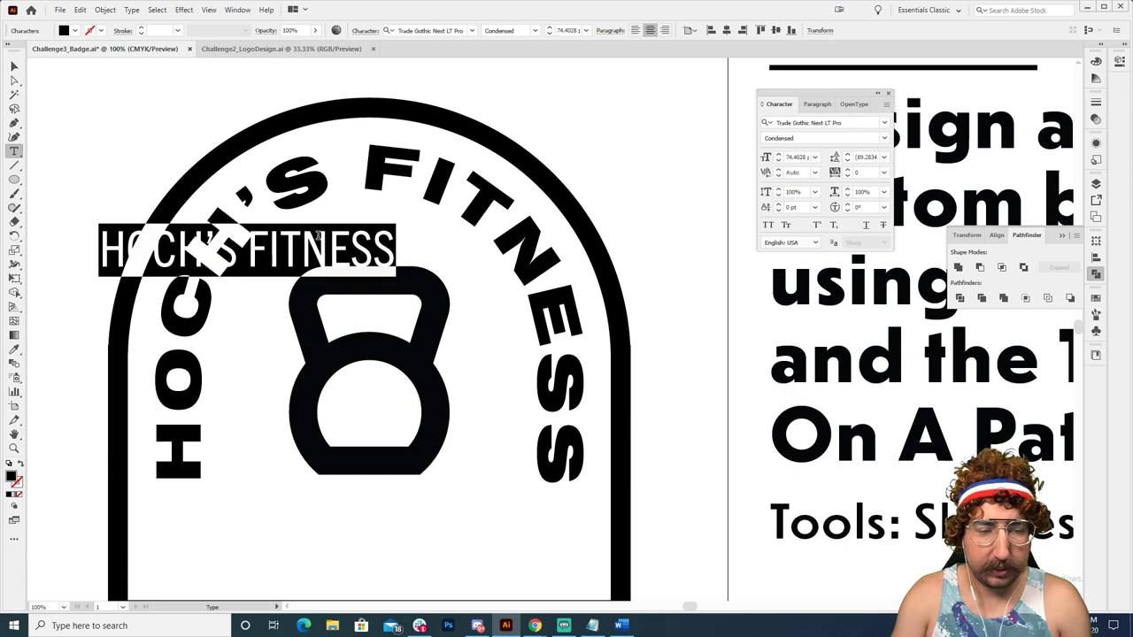
text(SINCE 2020)
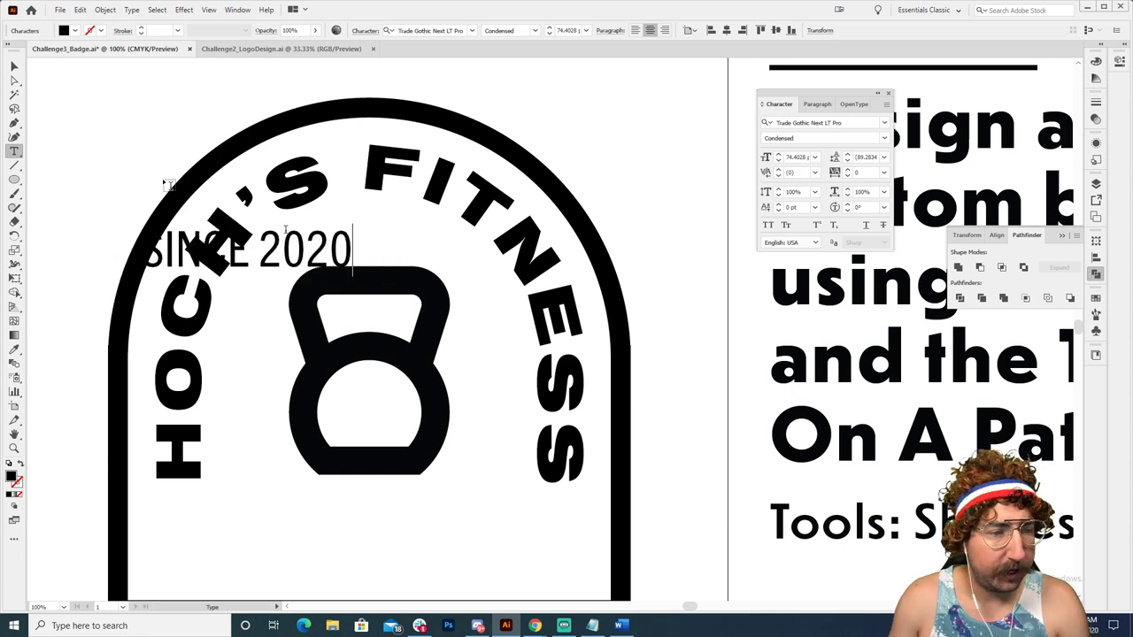
key(Escape)
key(s)
drag(412, 115, 362, 177)
key(v)
drag(287, 257, 411, 244)
click(379, 223)
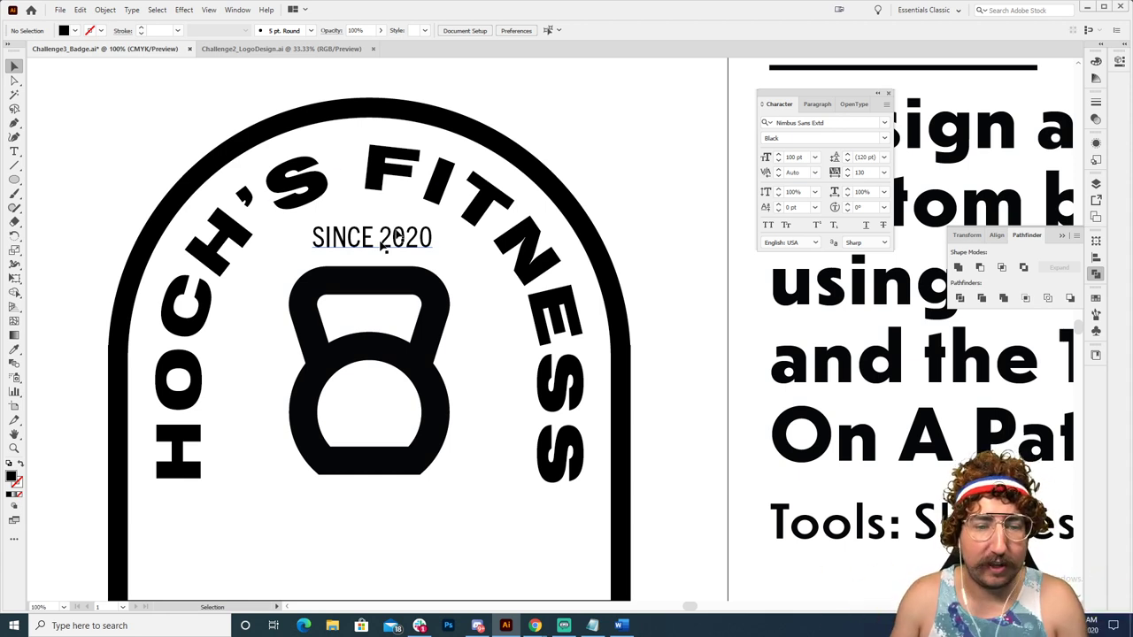
key(z)
alt+click(589, 327)
alt+click(350, 320)
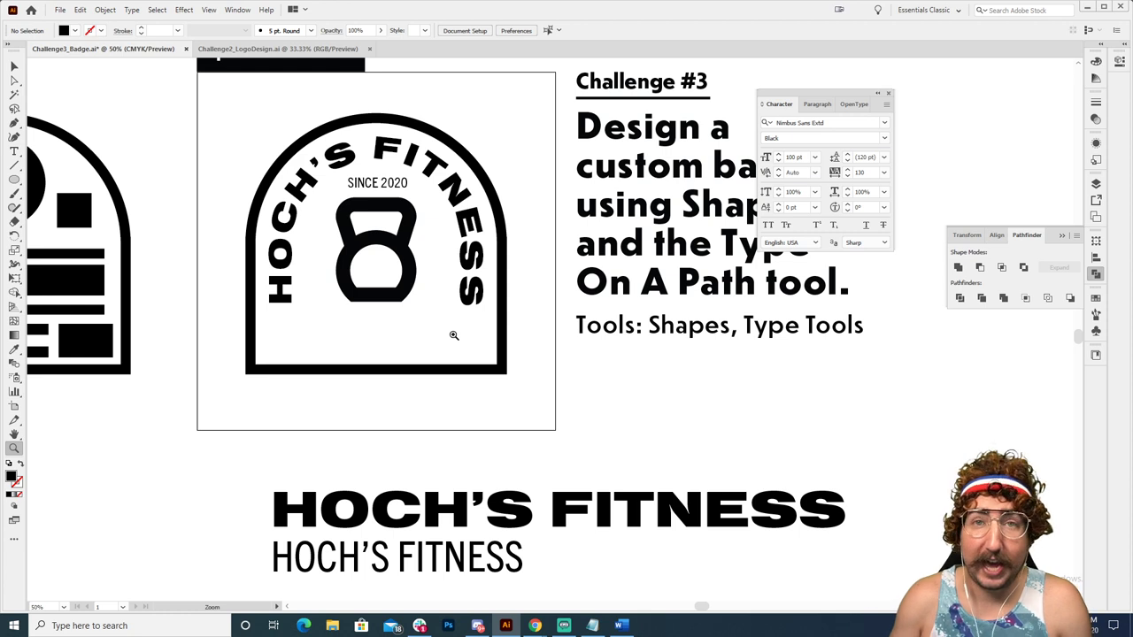
Step: Duplicate SINCE 2020 to the badge bottom, enlarge it to about 108 pt in Heavy Condensed
key(v)
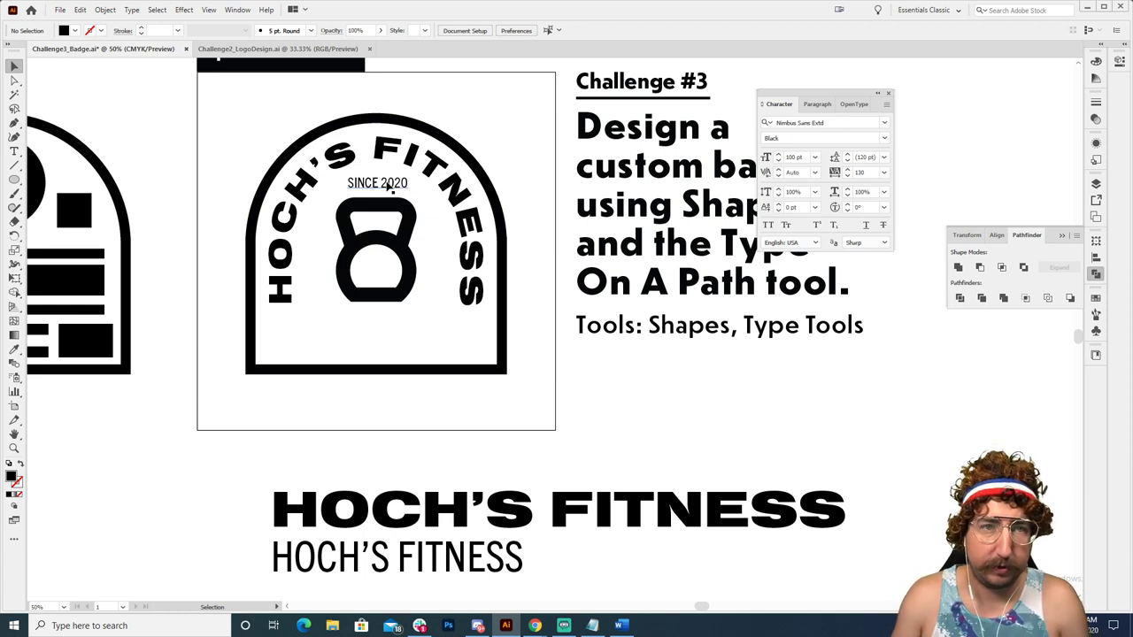
drag(388, 188, 387, 348)
key(s)
drag(505, 265, 668, 159)
click(535, 31)
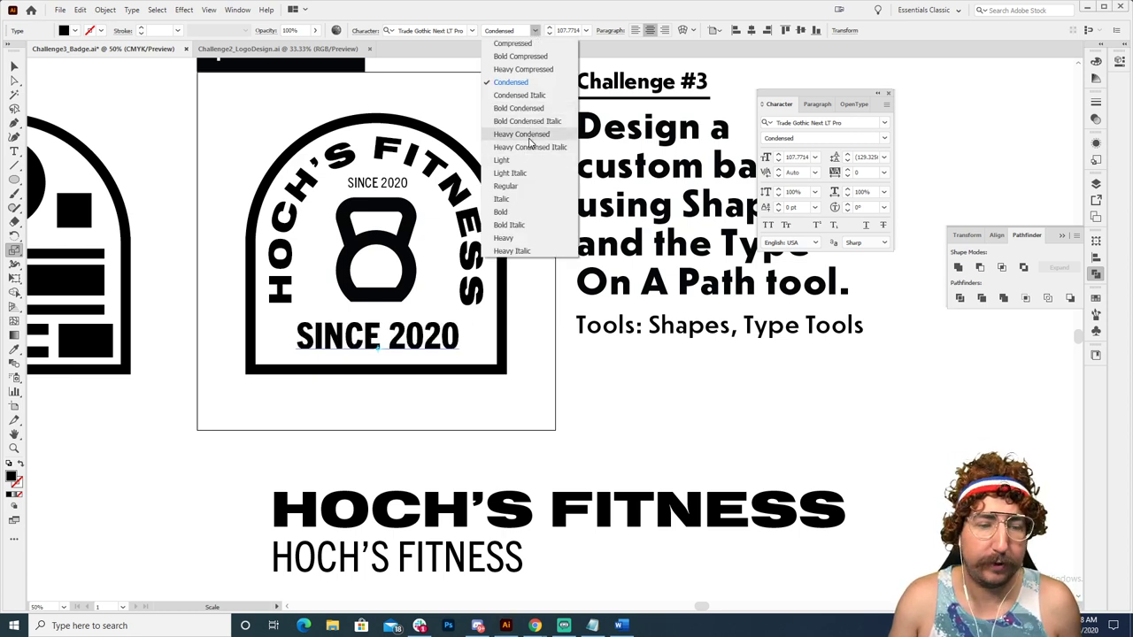
click(529, 135)
click(14, 66)
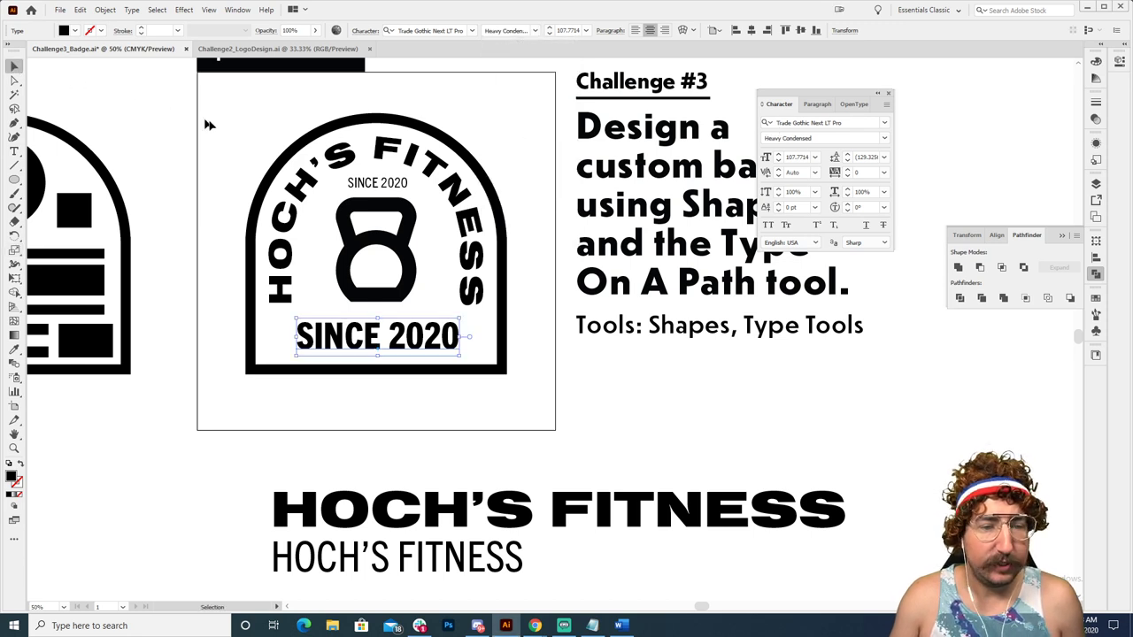
click(209, 126)
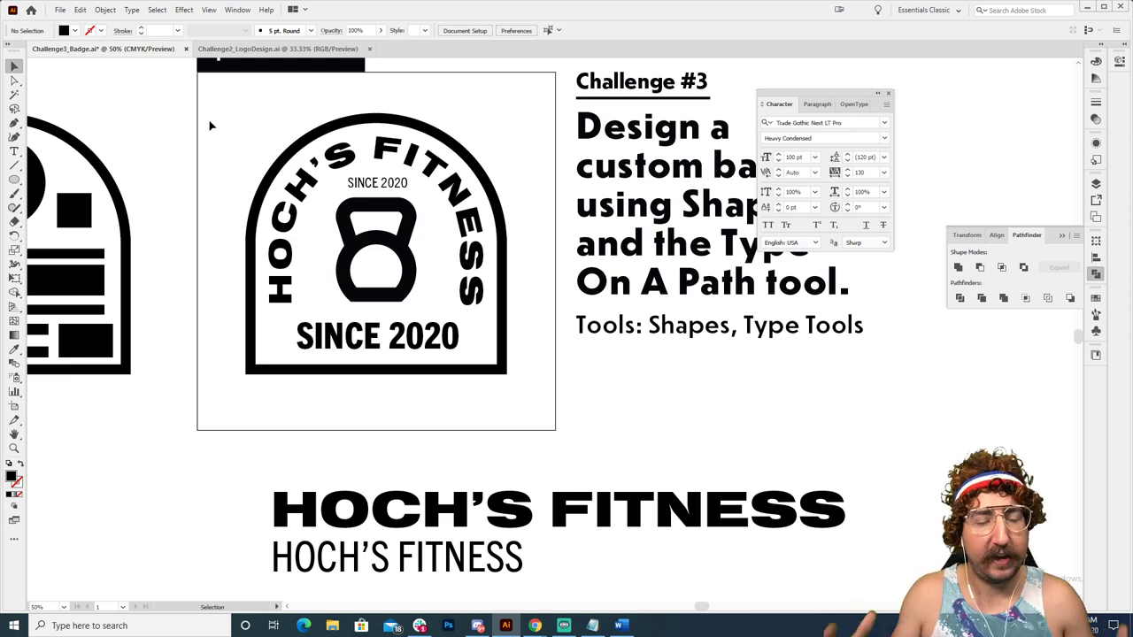
Step: Replace the bottom SINCE 2020 text with LET'S PUMP IT UP
key(t)
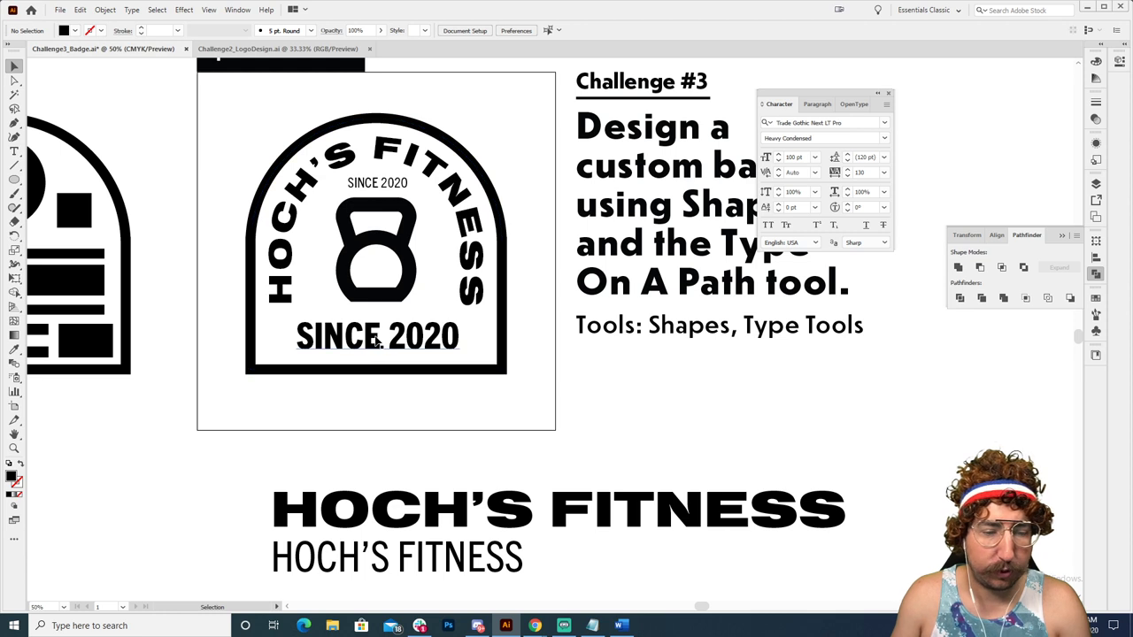
click(367, 334)
key(ctrl+a)
text(WE WI)
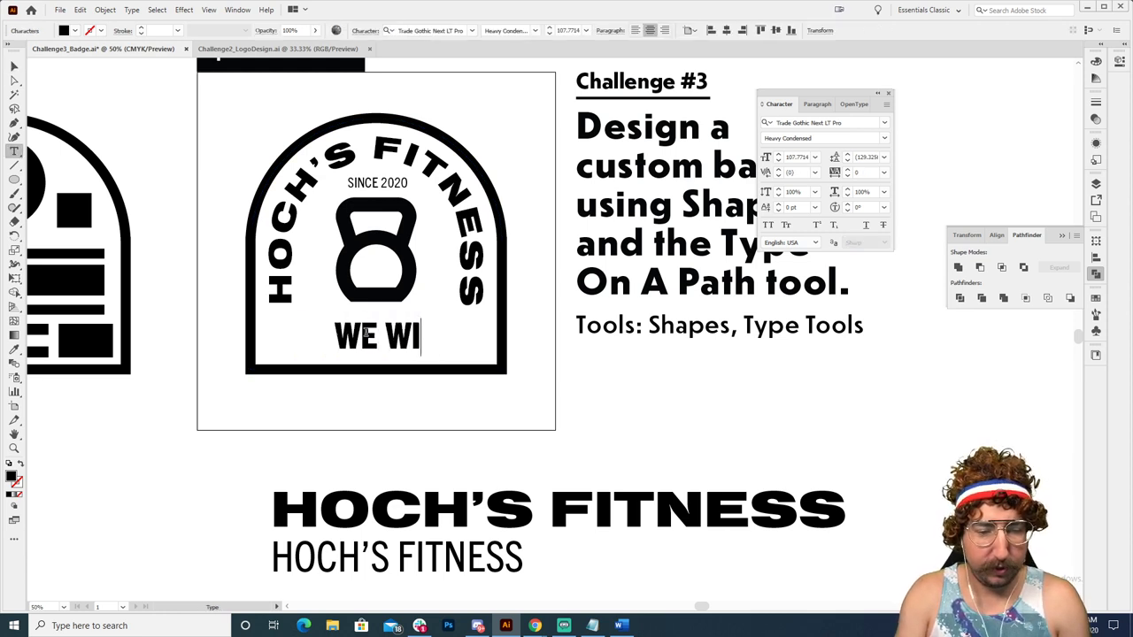
text(LL PU)
key(BackSpace)
key(BackSpace)
key(BackSpace)
key(BackSpace)
key(BackSpace)
key(BackSpace)
key(BackSpace)
key(BackSpace)
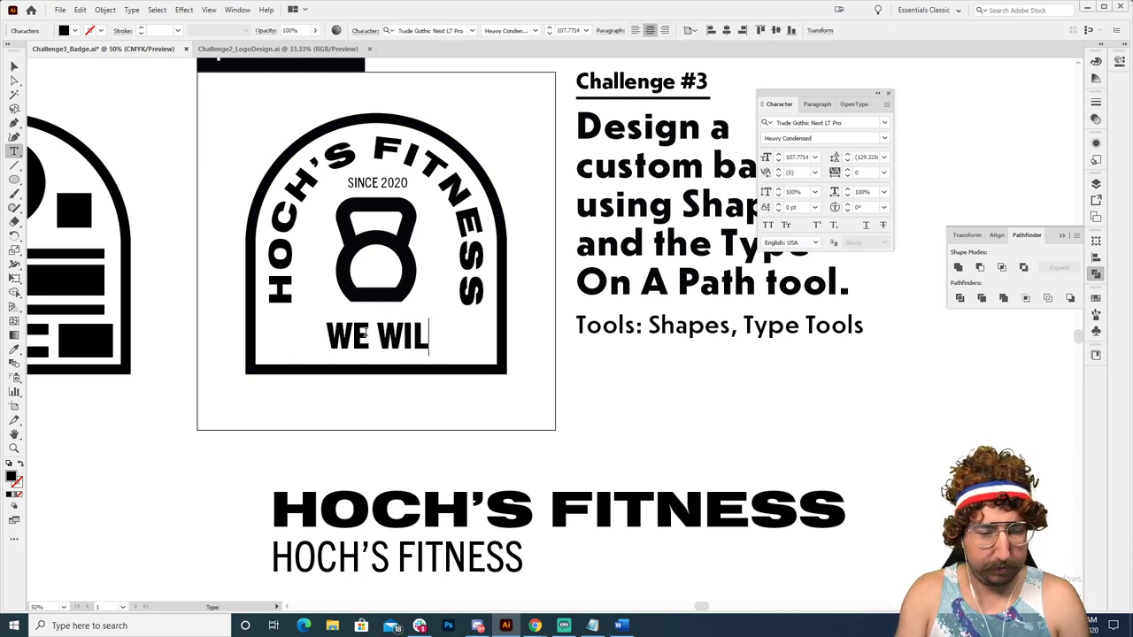
key(BackSpace)
key(BackSpace)
text(LET'S)
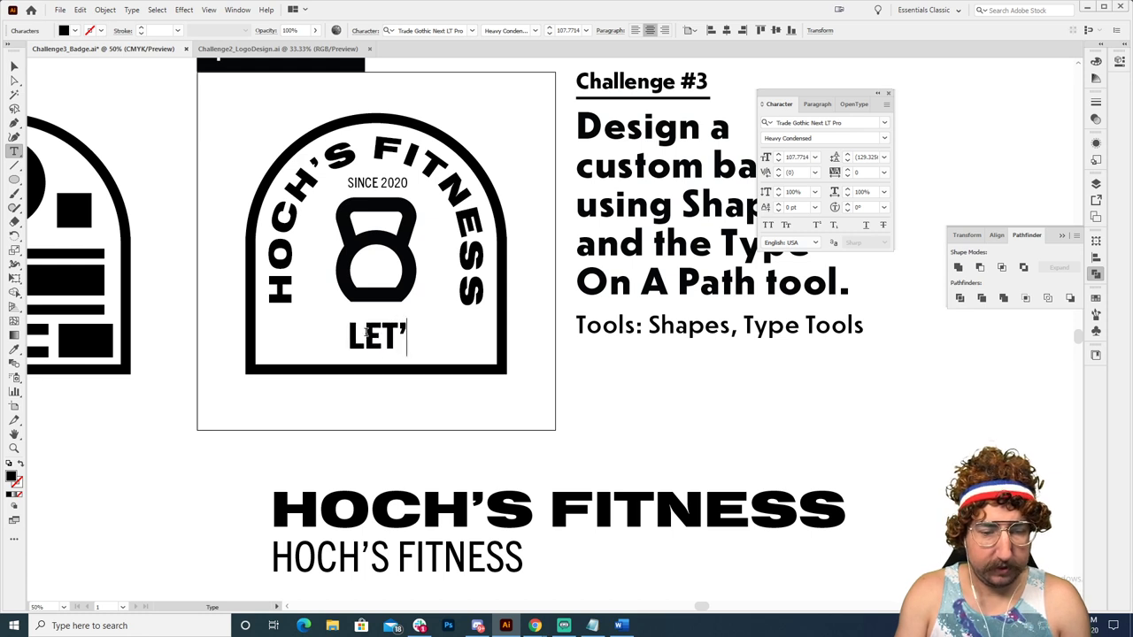
text( PUMP ITUP)
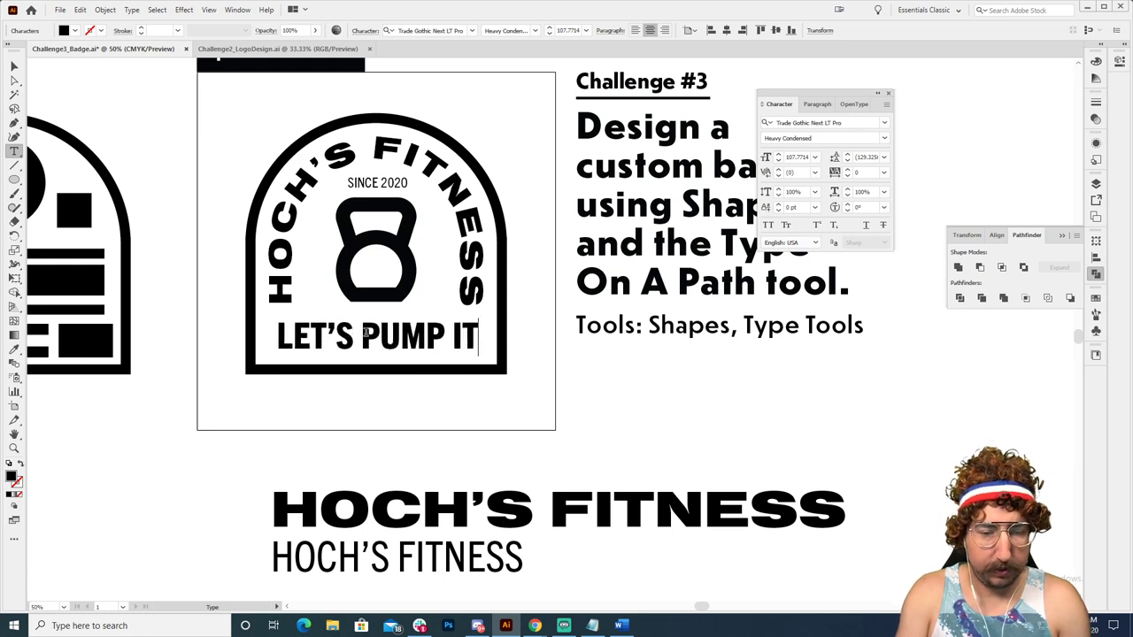
key(BackSpace)
key(BackSpace)
text(UP)
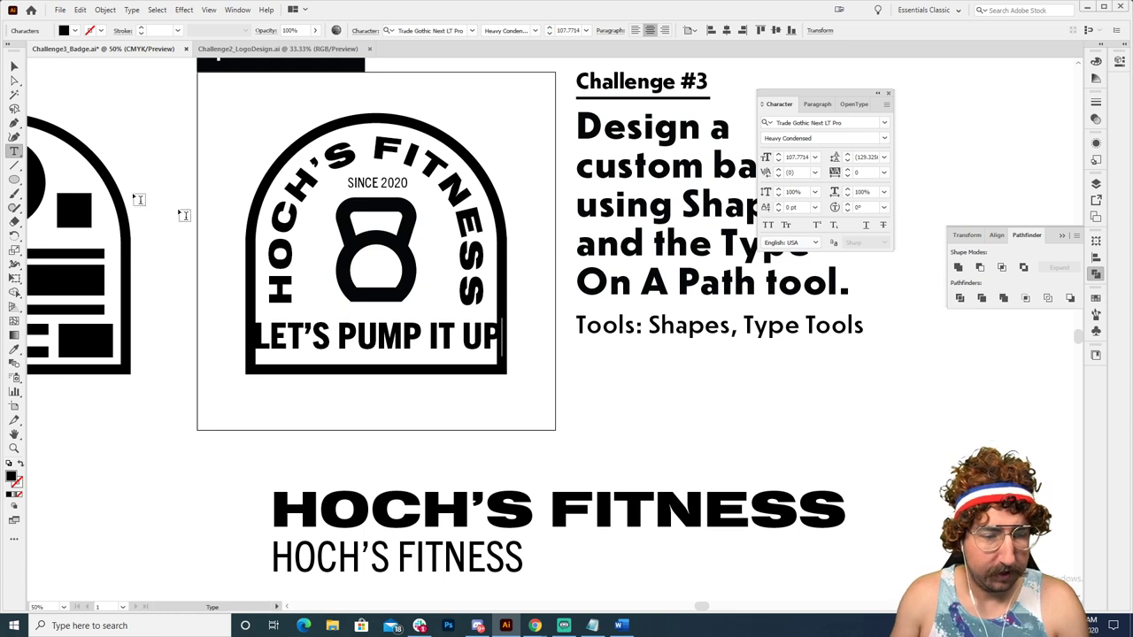
Step: Scale the slogan down to about 92.6 pt so it fits inside the badge
click(13, 62)
key(s)
drag(681, 206, 626, 210)
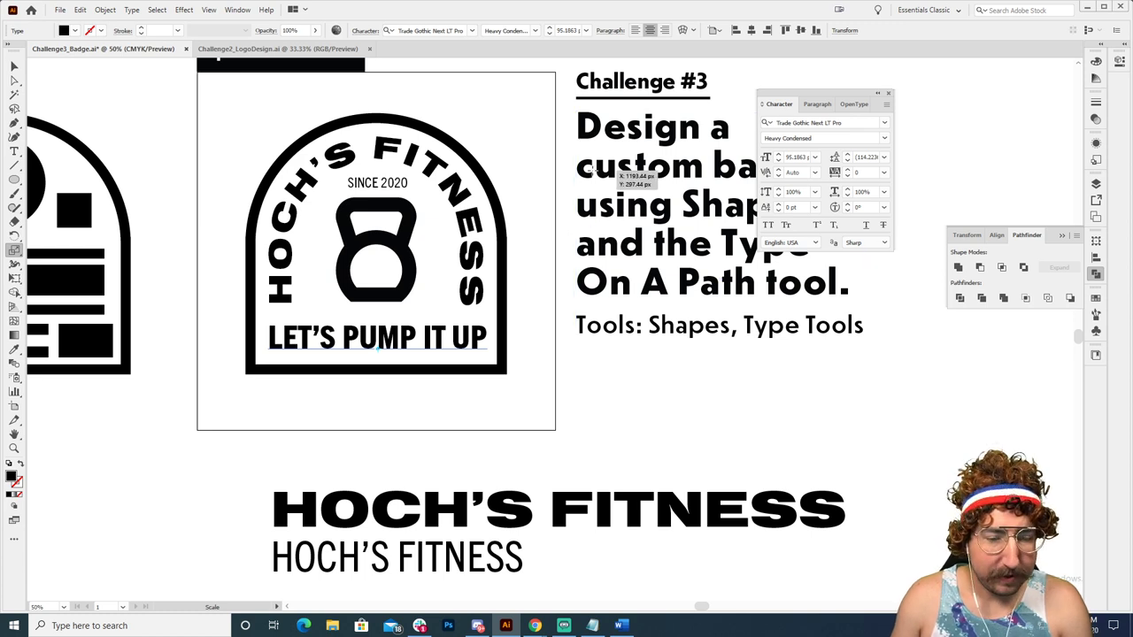
drag(626, 183, 584, 175)
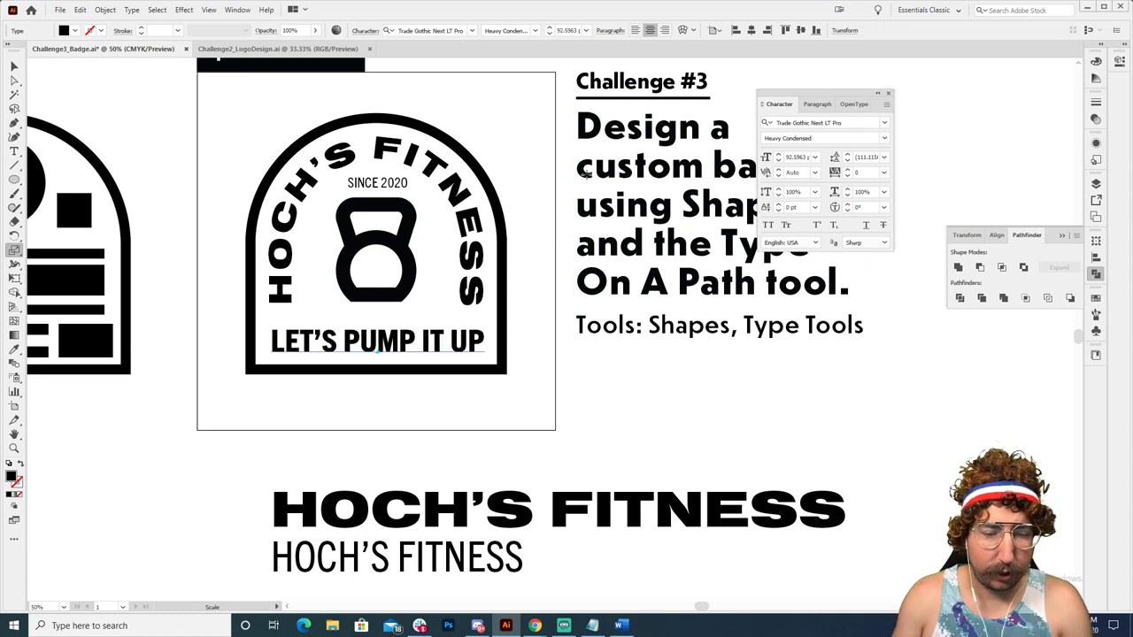
key(v)
click(541, 310)
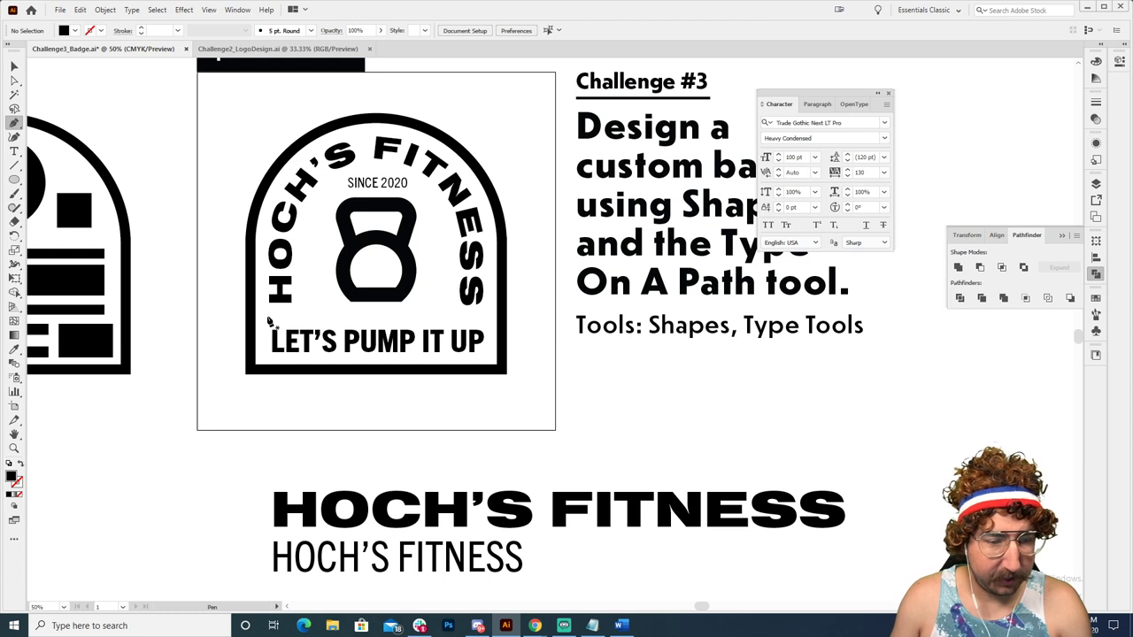
Step: Draw a straight horizontal divider line above the LET'S PUMP IT UP slogan
click(271, 317)
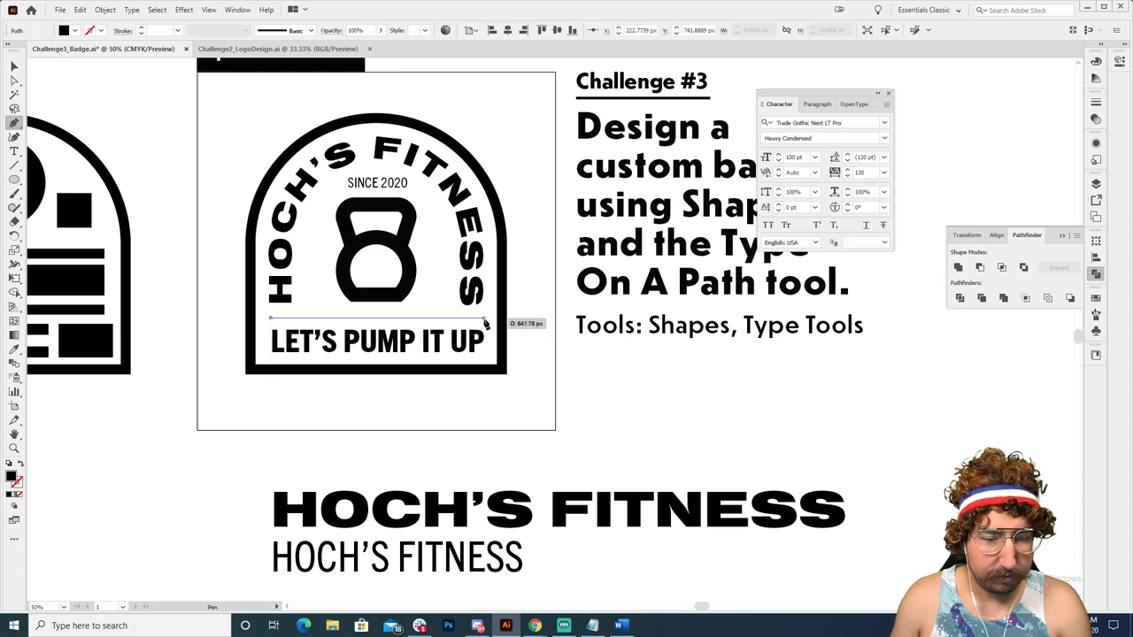
click(480, 317)
key(v)
click(524, 321)
Step: Give the divider line the badge outline's thick 30 pt black stroke using the Eyedropper
click(474, 320)
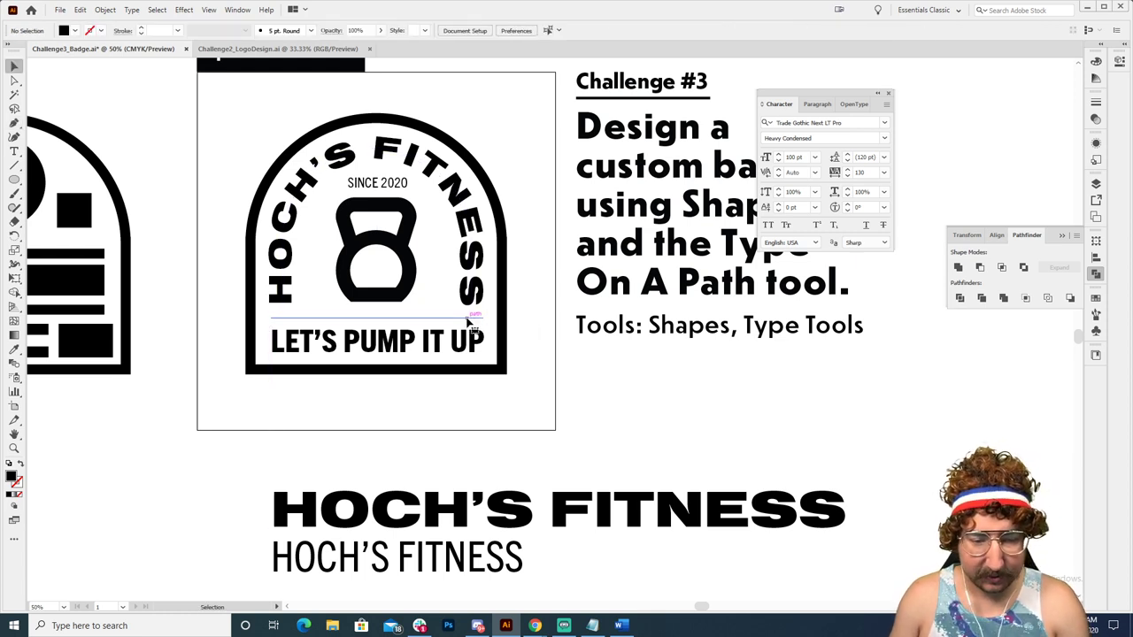
key(i)
click(501, 292)
key(v)
click(535, 274)
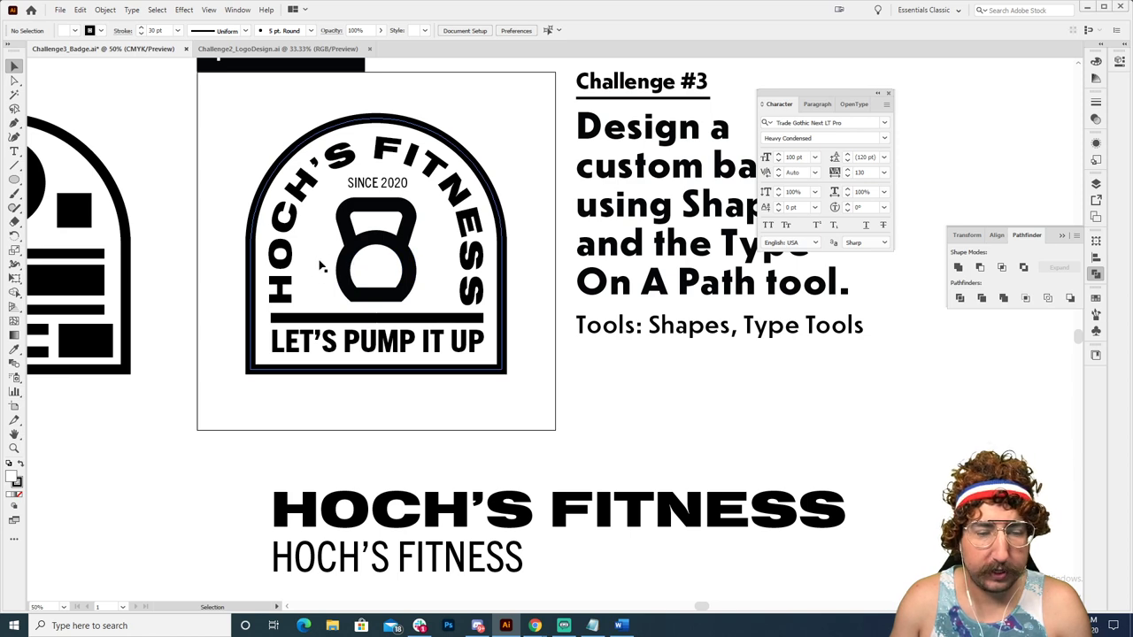
Step: Zoom in and draw a thick-outlined circle overlapping the badge's upper-left arch
key(z)
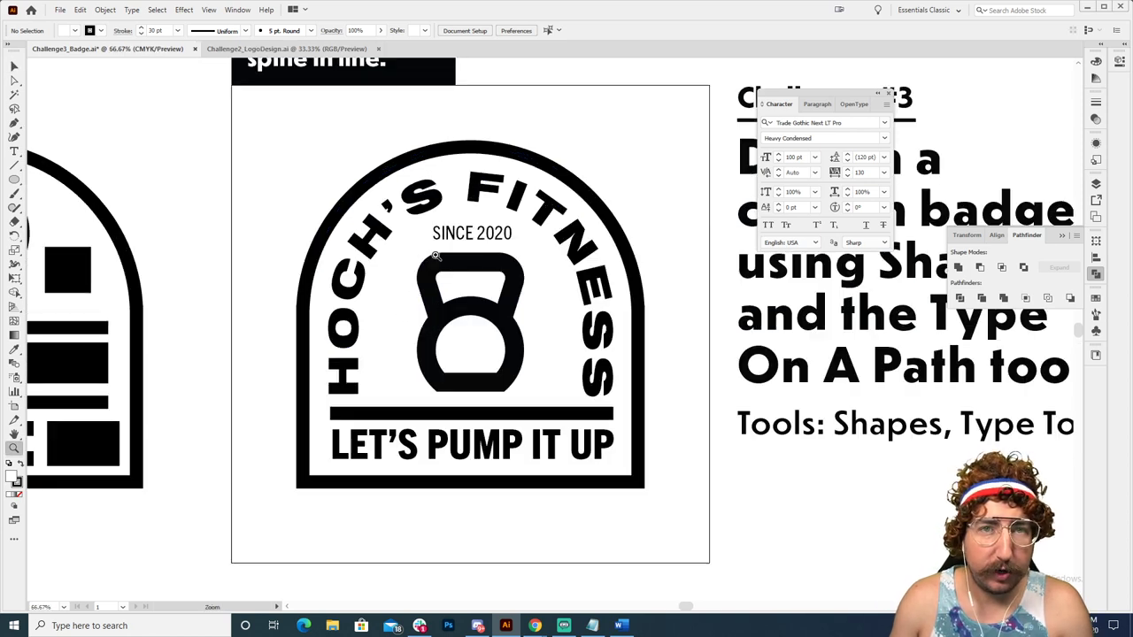
click(500, 310)
click(501, 315)
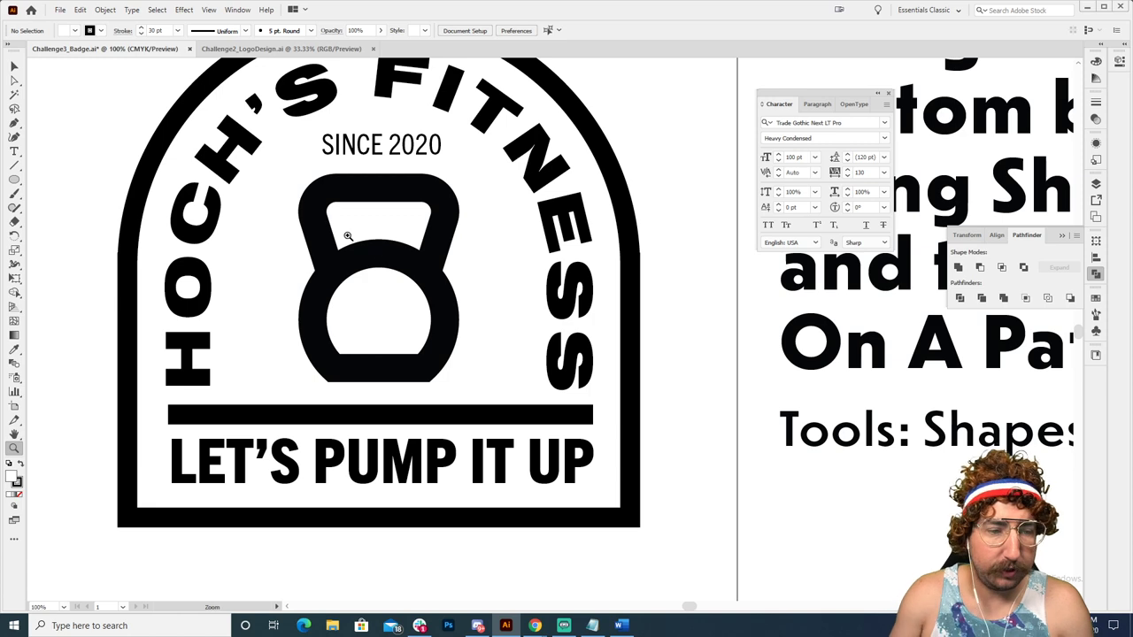
key(l)
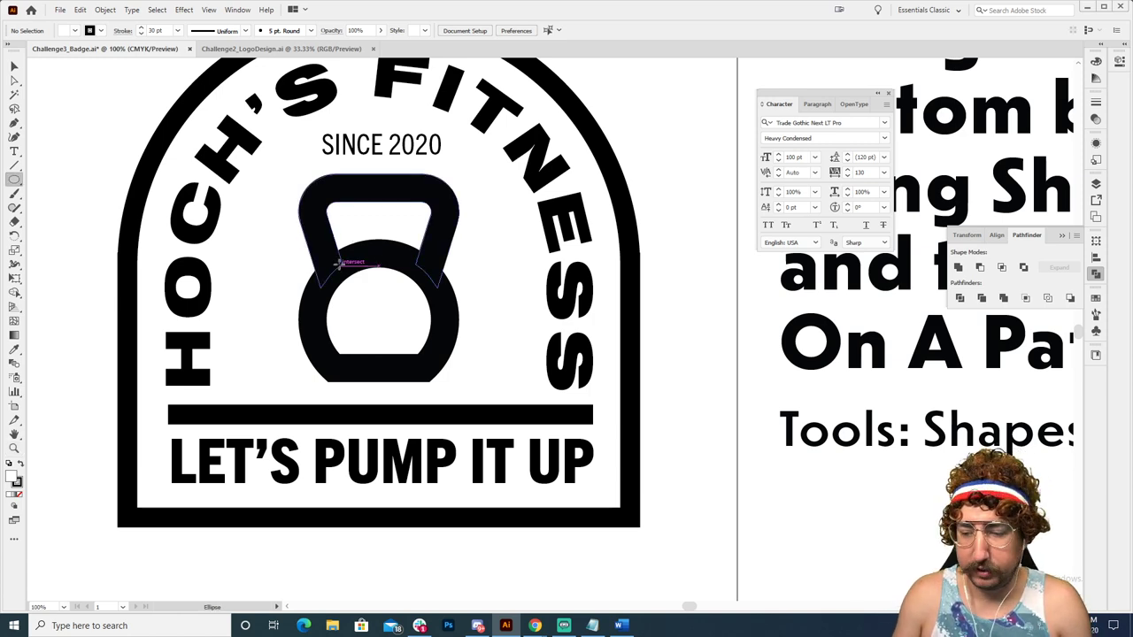
scroll(349, 266, up, 5)
scroll(349, 265, left, 5)
drag(294, 284, 224, 215)
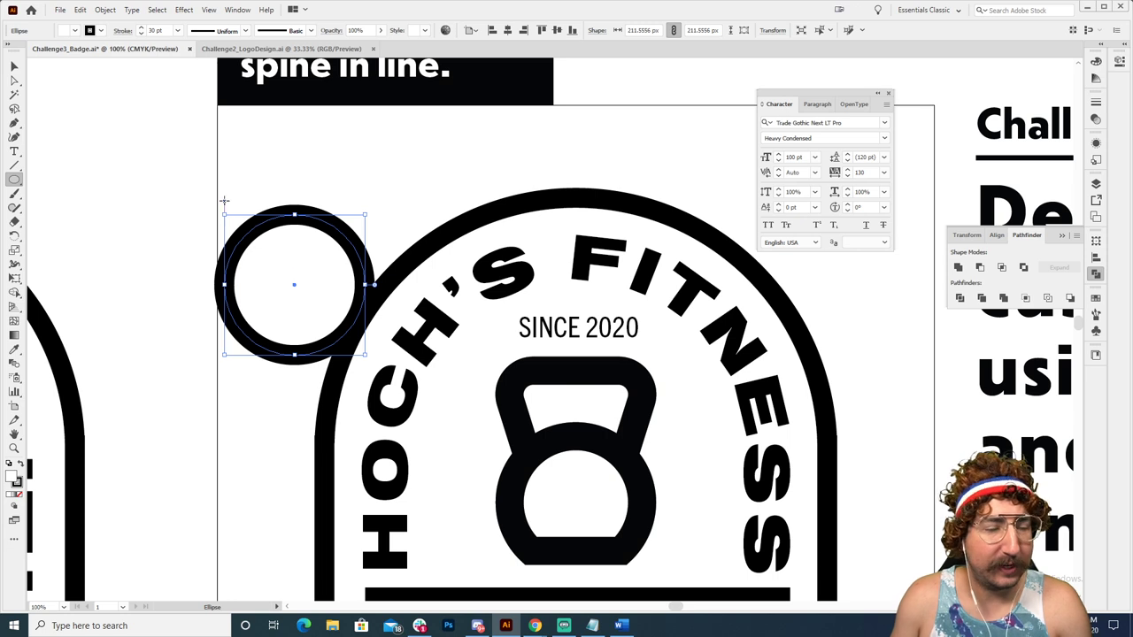
click(14, 151)
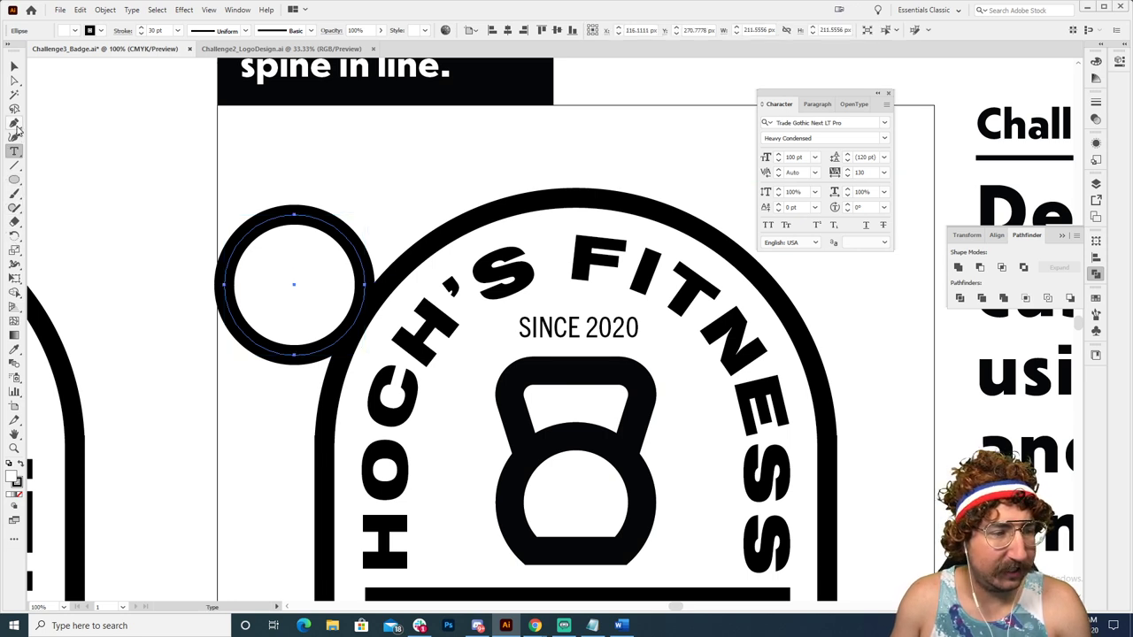
Step: Type repeating GET IT text along the circle's edge and shift it up-left
click(256, 223)
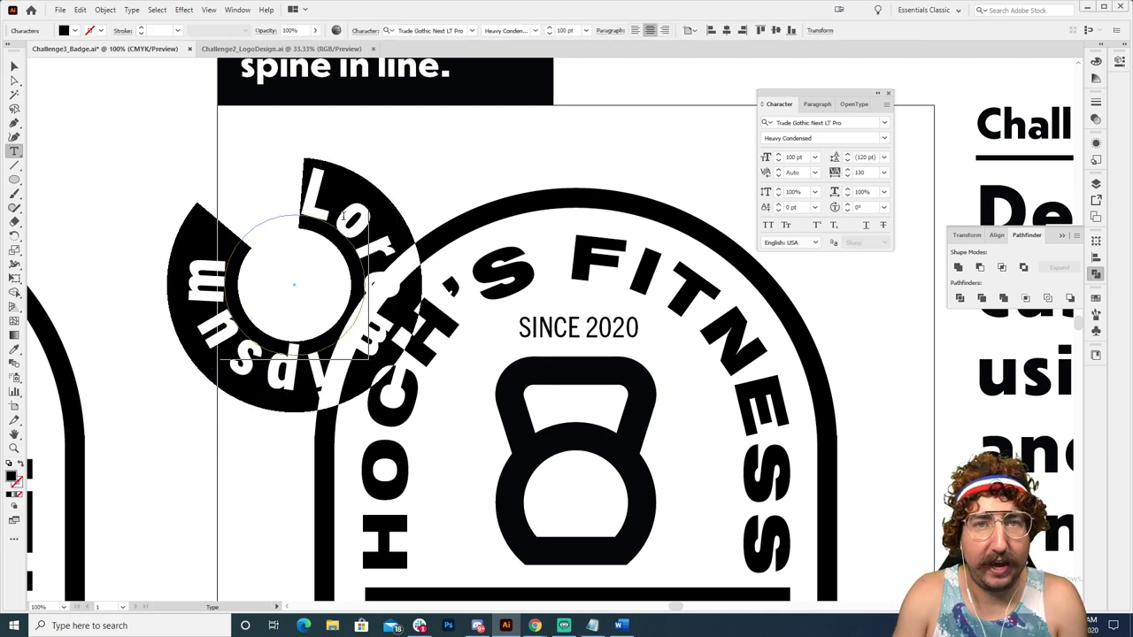
text(HIIT)
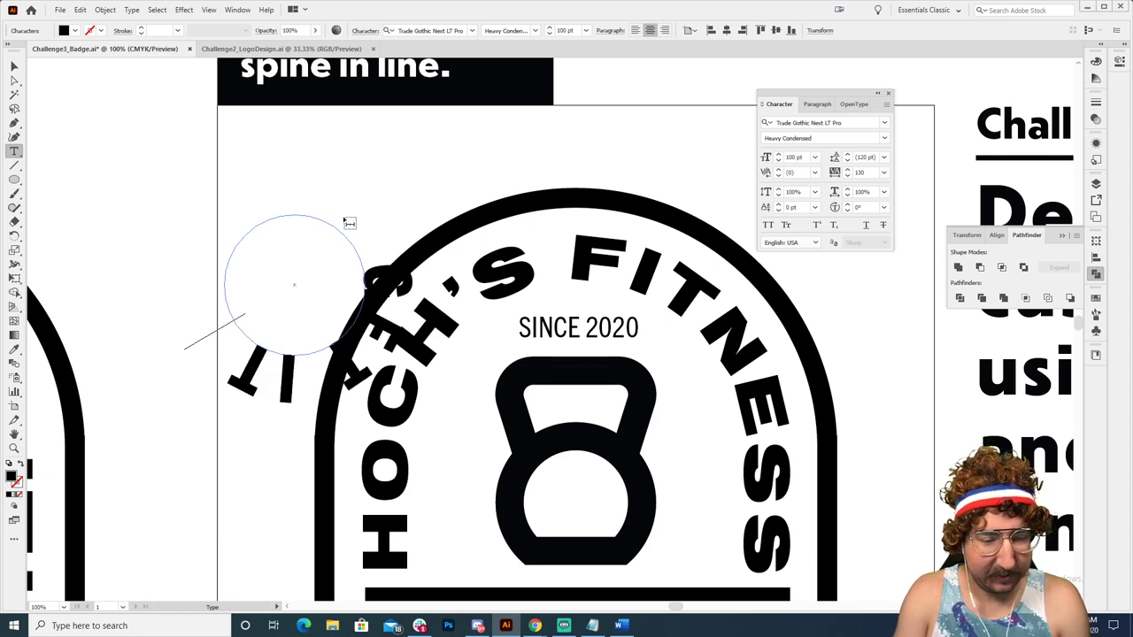
text(GET IT GET)
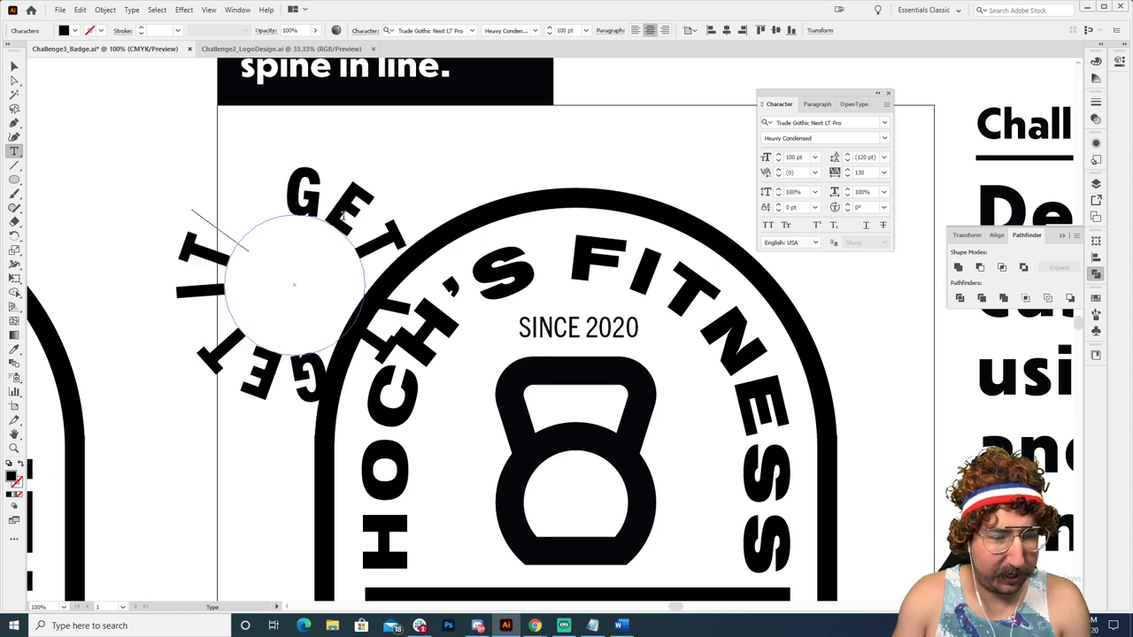
key(ctrl+a)
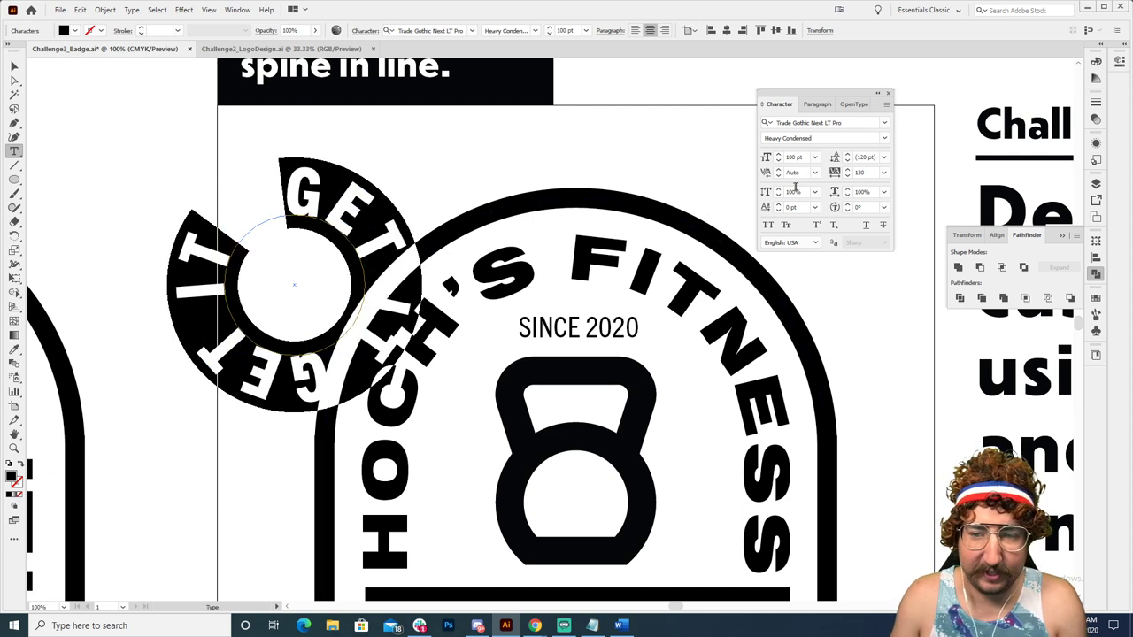
click(859, 171)
key(Down)
key(Down)
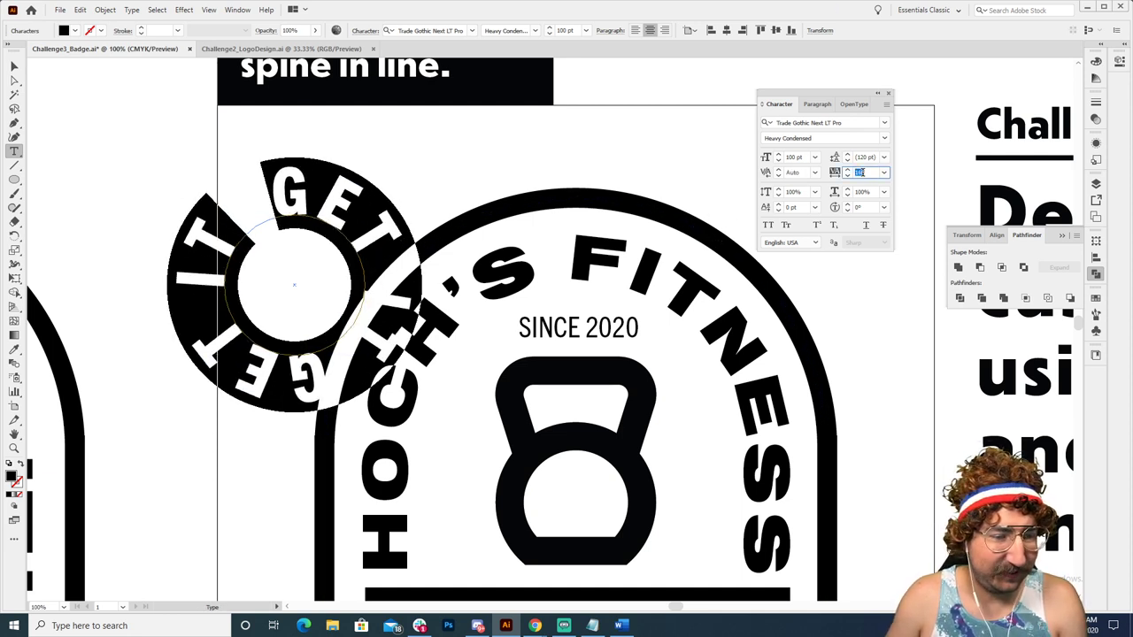
key(Down)
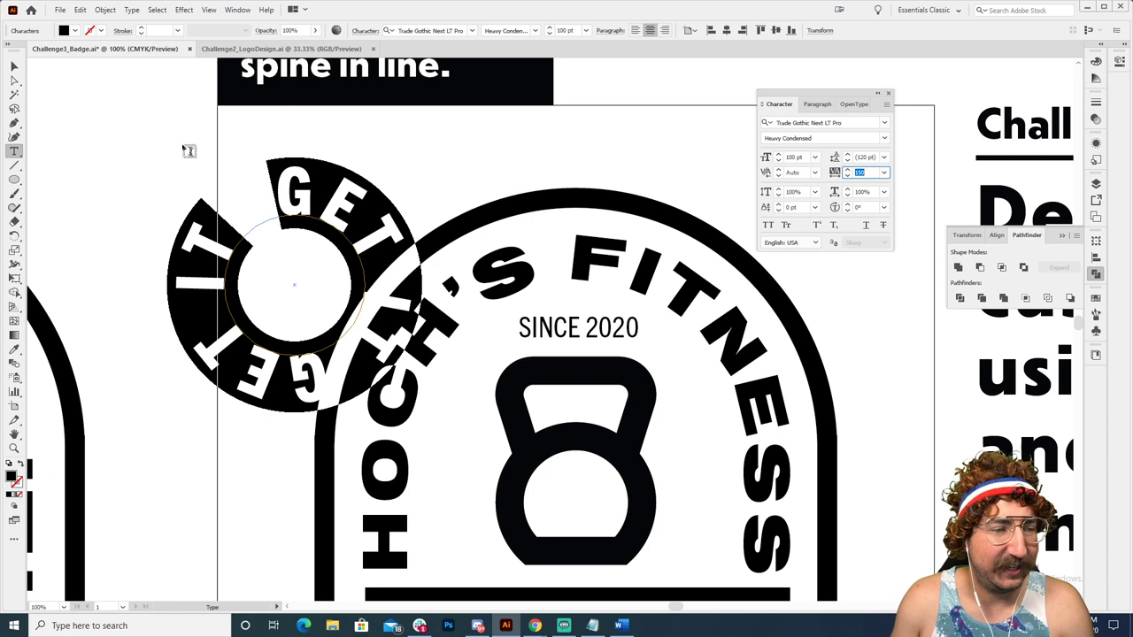
click(14, 65)
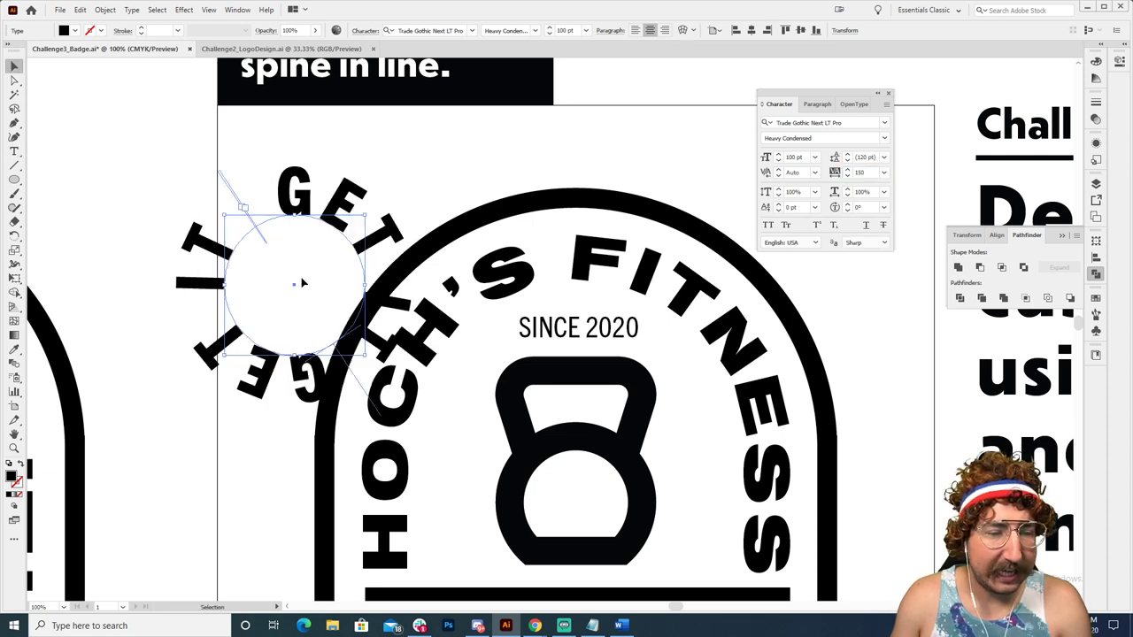
drag(335, 225, 298, 187)
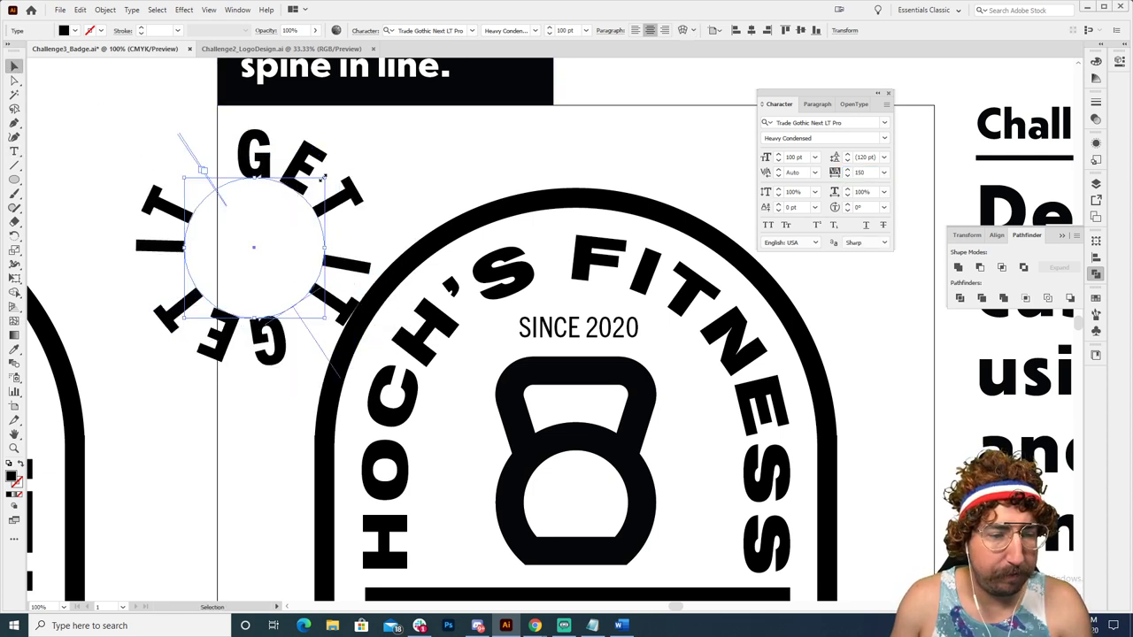
click(285, 335)
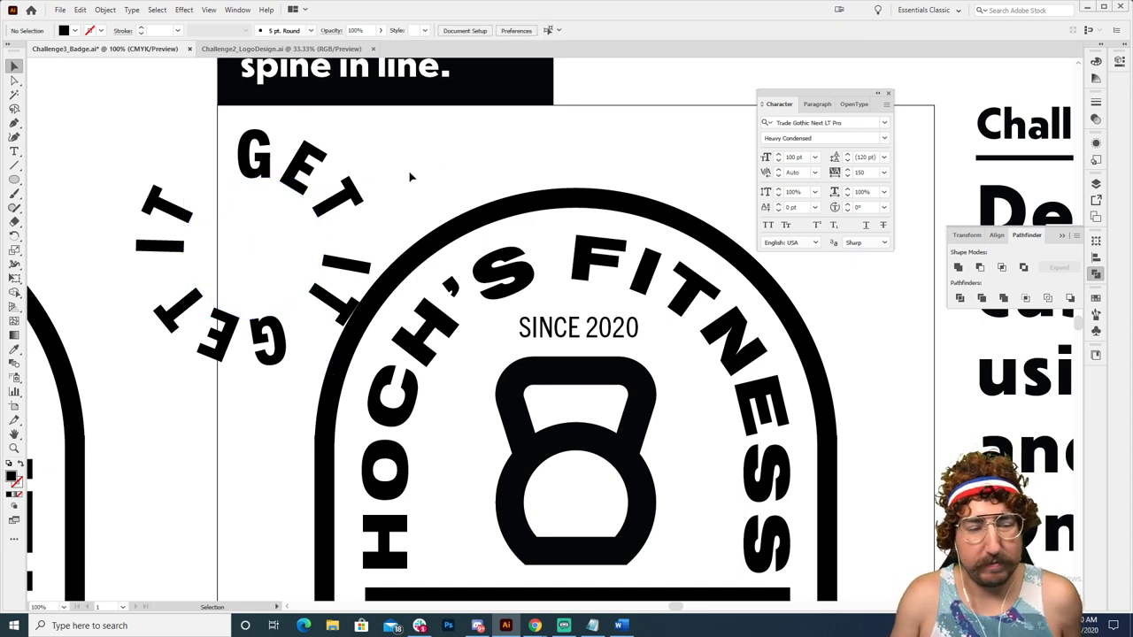
Step: Set the GET IT text to Trade Gothic Condensed with tracking raised to 190
click(290, 188)
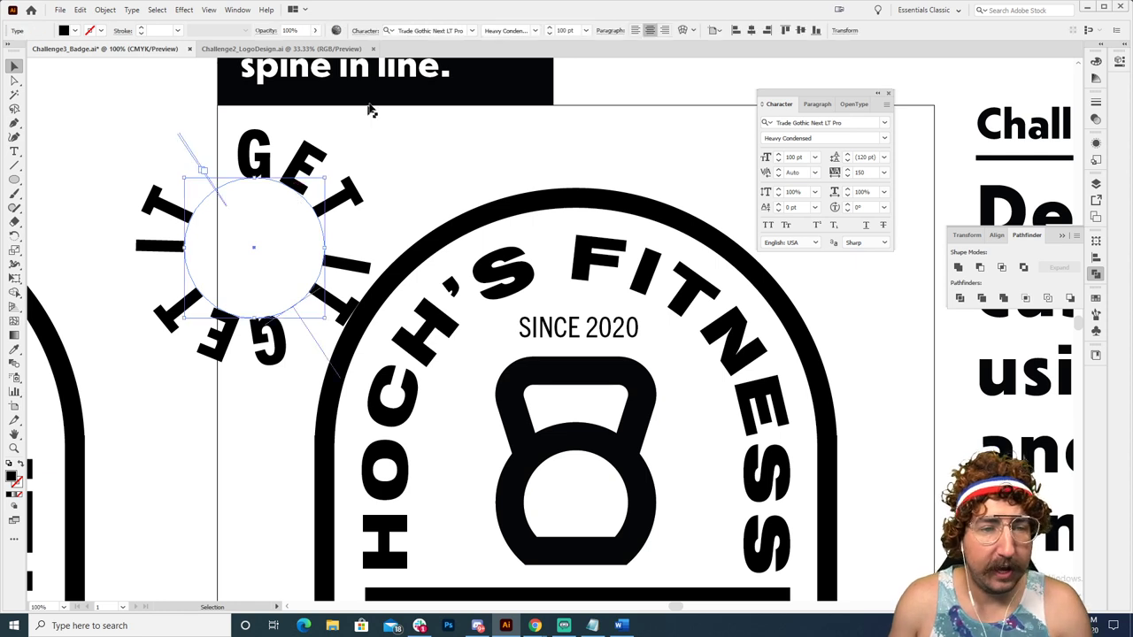
click(535, 31)
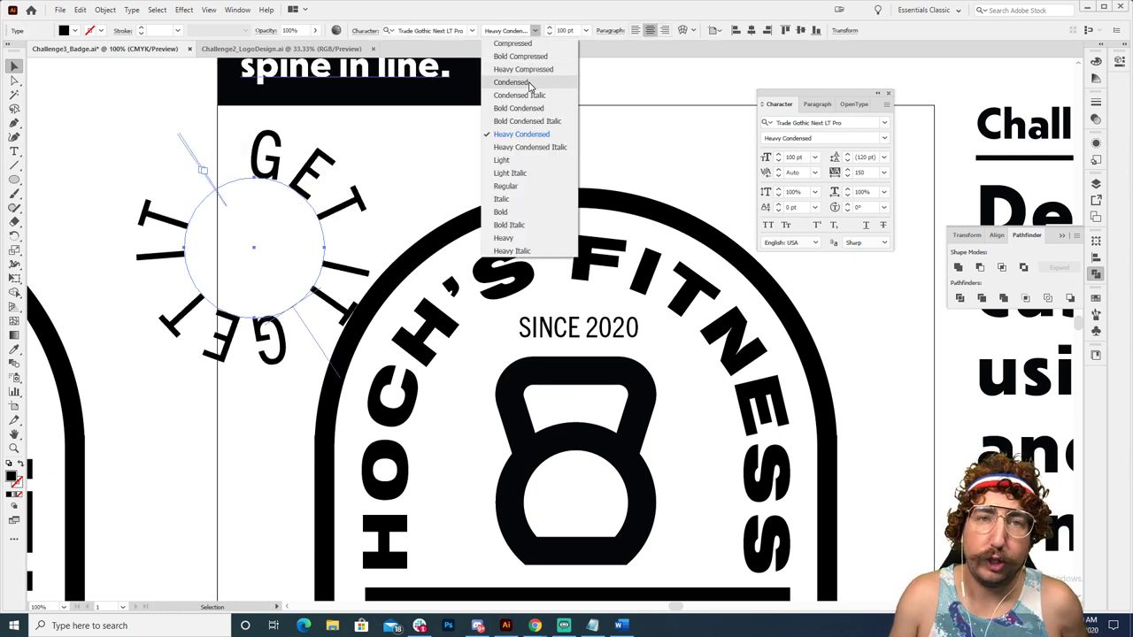
click(512, 83)
click(863, 172)
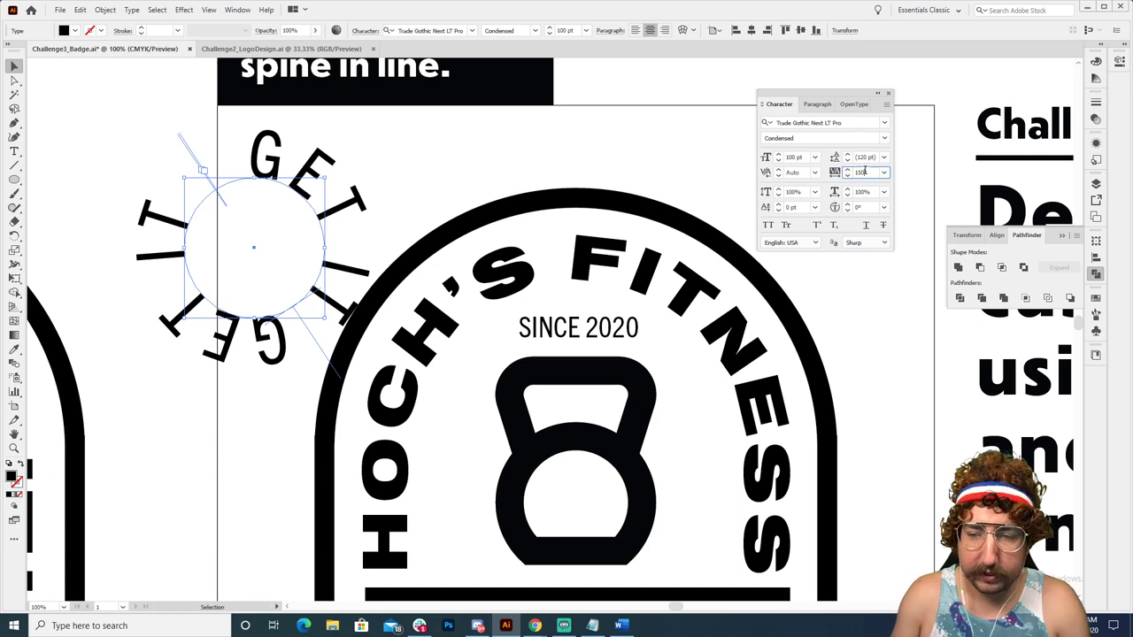
key(Up)
key(Up)
key(Up)
key(Up)
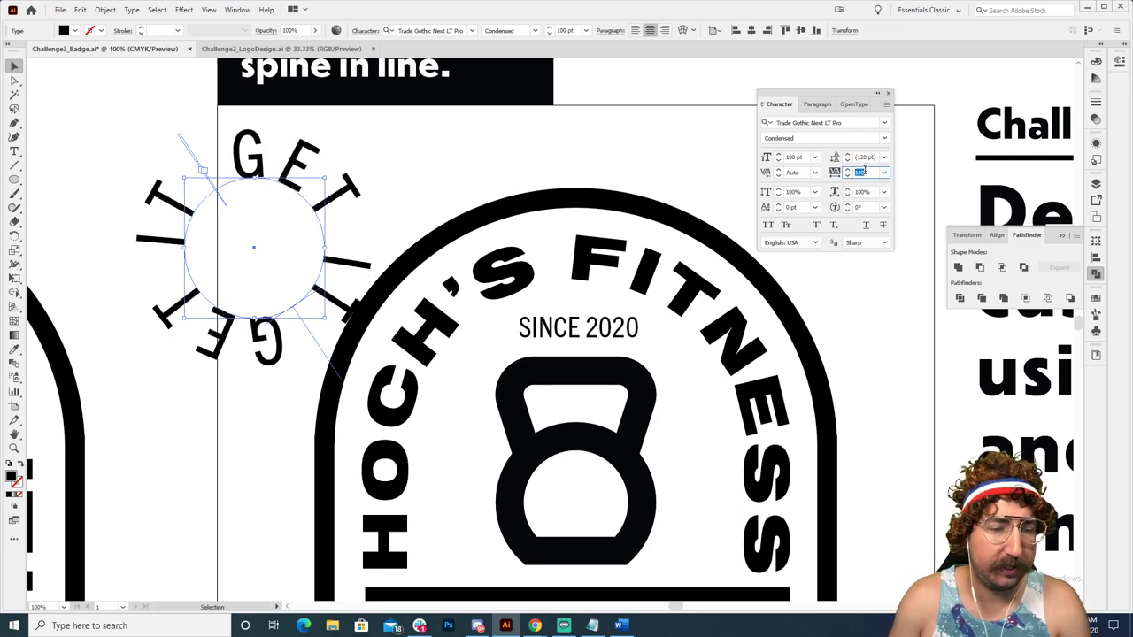
click(460, 169)
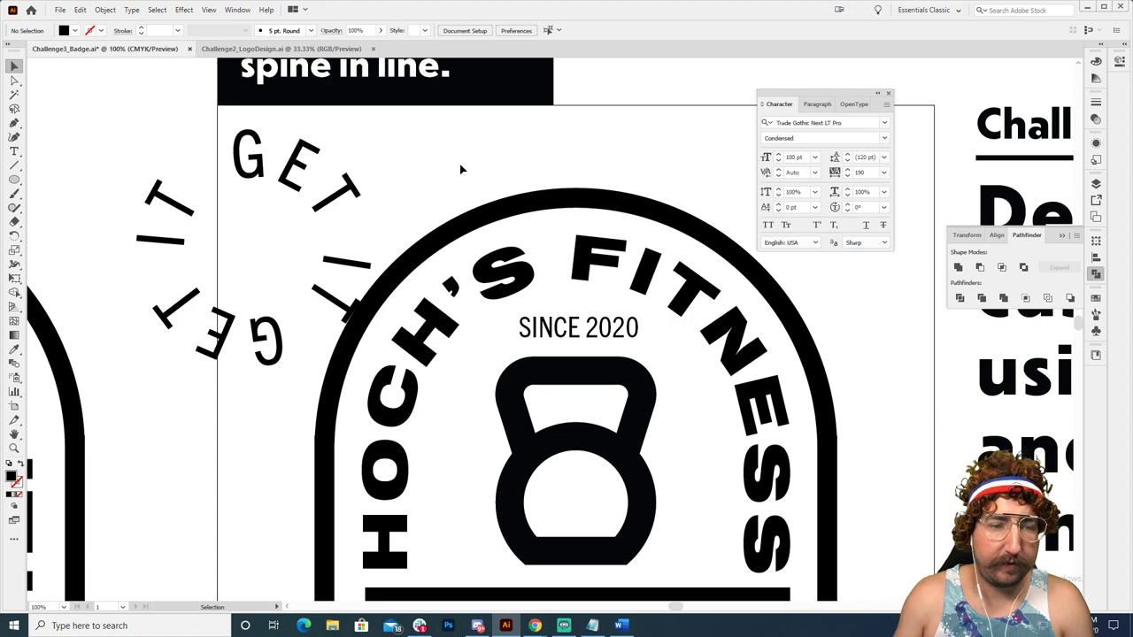
click(305, 182)
Step: Shrink the GET IT ring to about 57% and move it left of the kettlebell
key(s)
drag(416, 126, 342, 195)
key(v)
click(352, 240)
scroll(239, 159, down, 3)
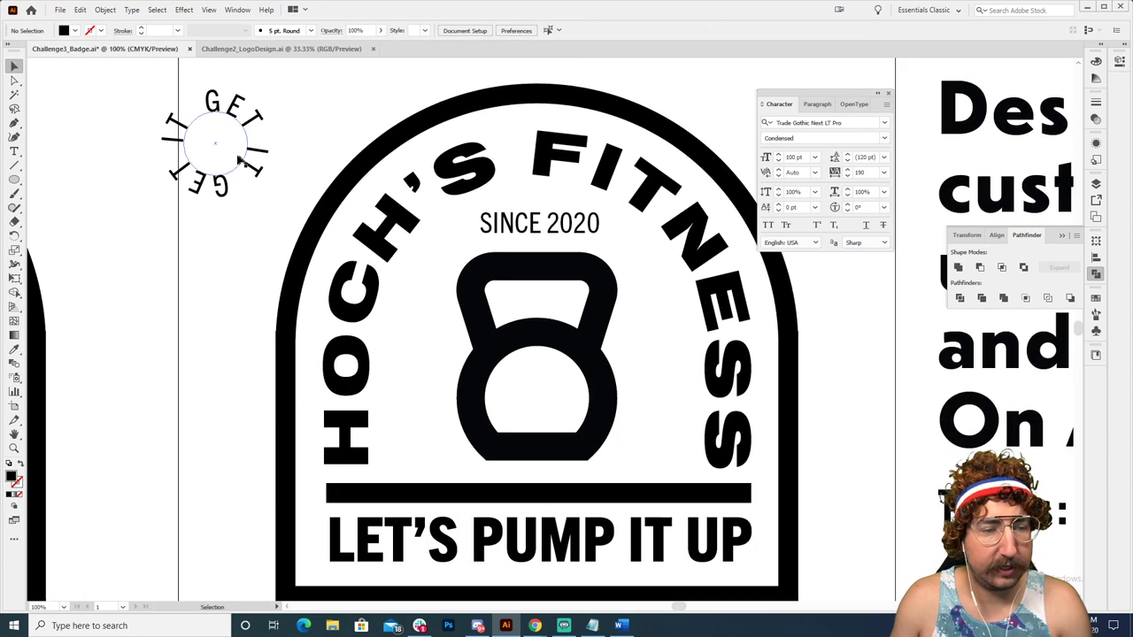
click(255, 128)
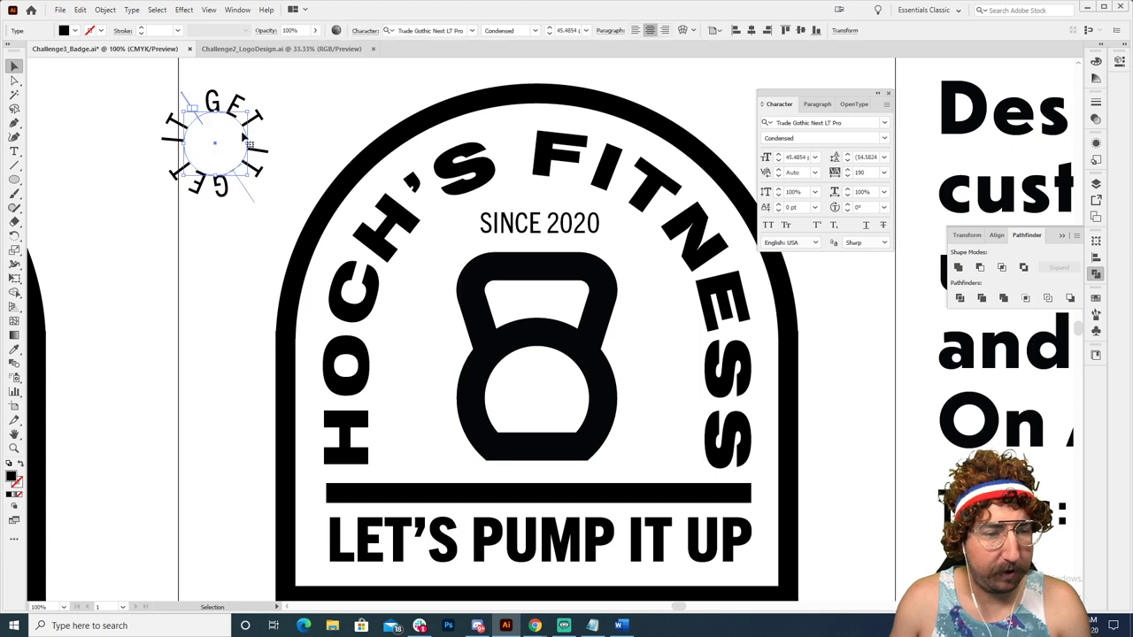
drag(244, 133, 441, 324)
Step: Scale the ring further to about 58% and copy it to the kettlebell's right
key(s)
drag(616, 228, 529, 258)
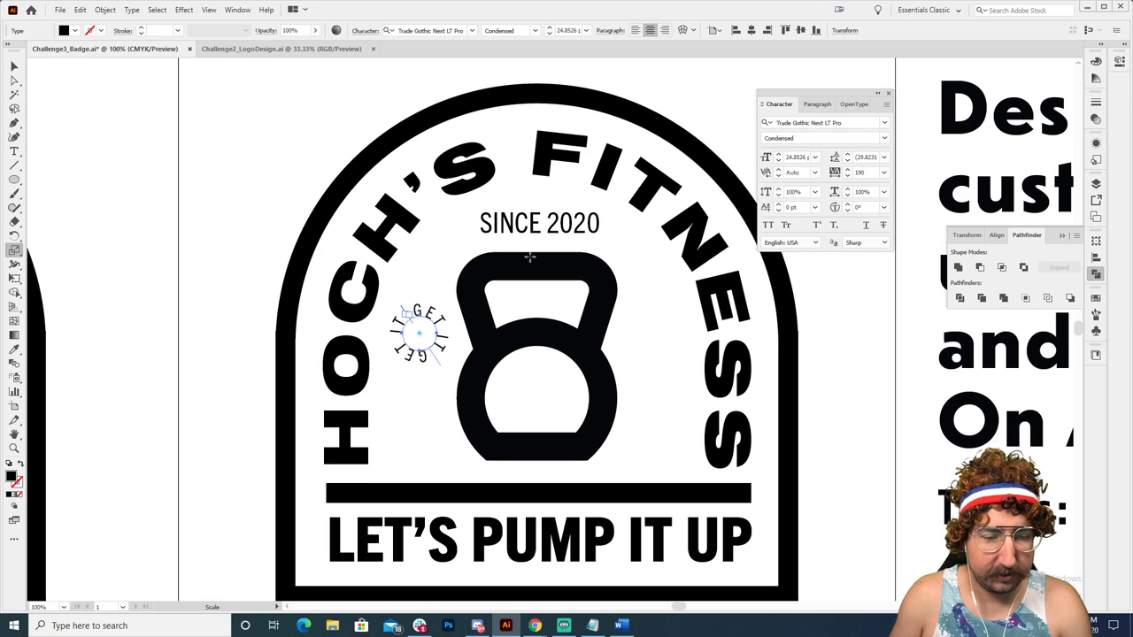
key(v)
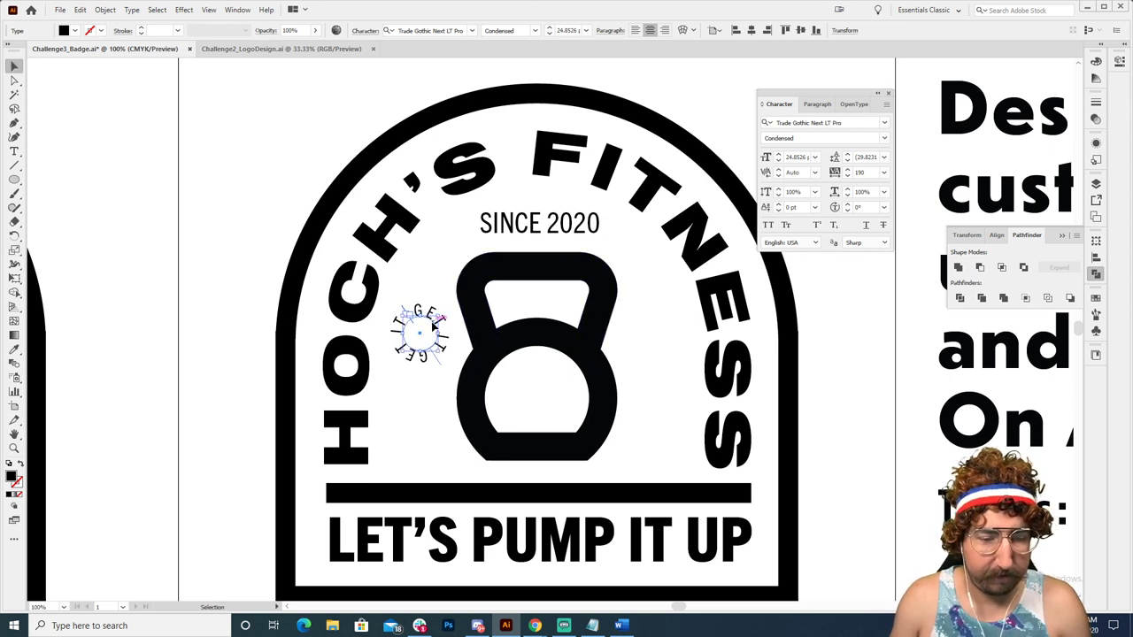
drag(434, 330, 675, 337)
click(682, 345)
key(z)
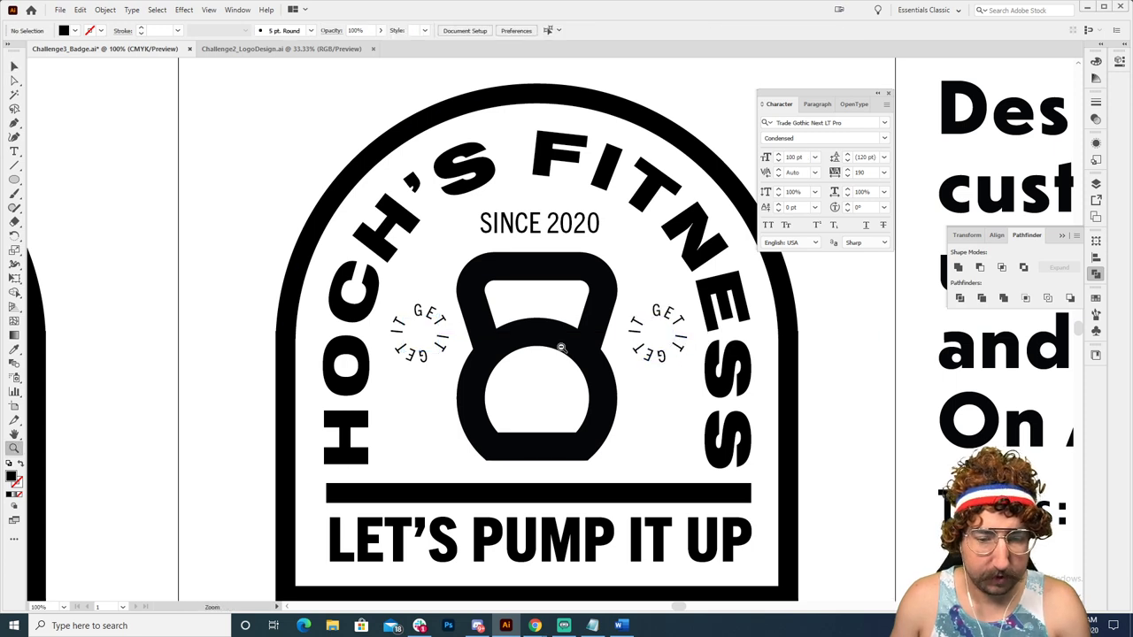
alt+click(575, 296)
alt+click(575, 296)
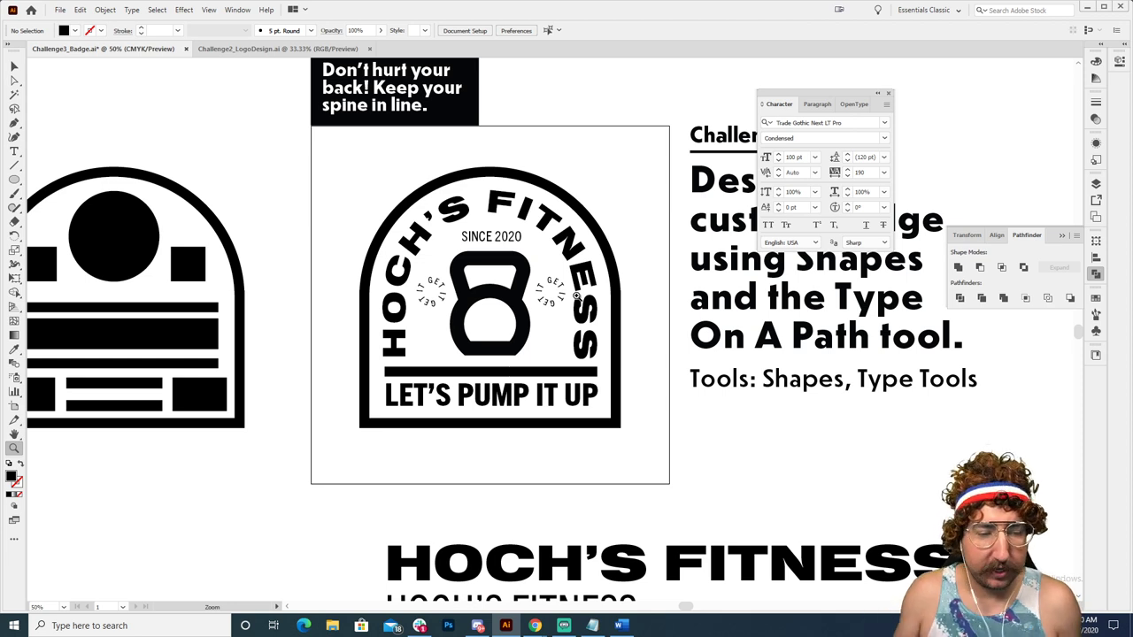
scroll(442, 284, left, 3)
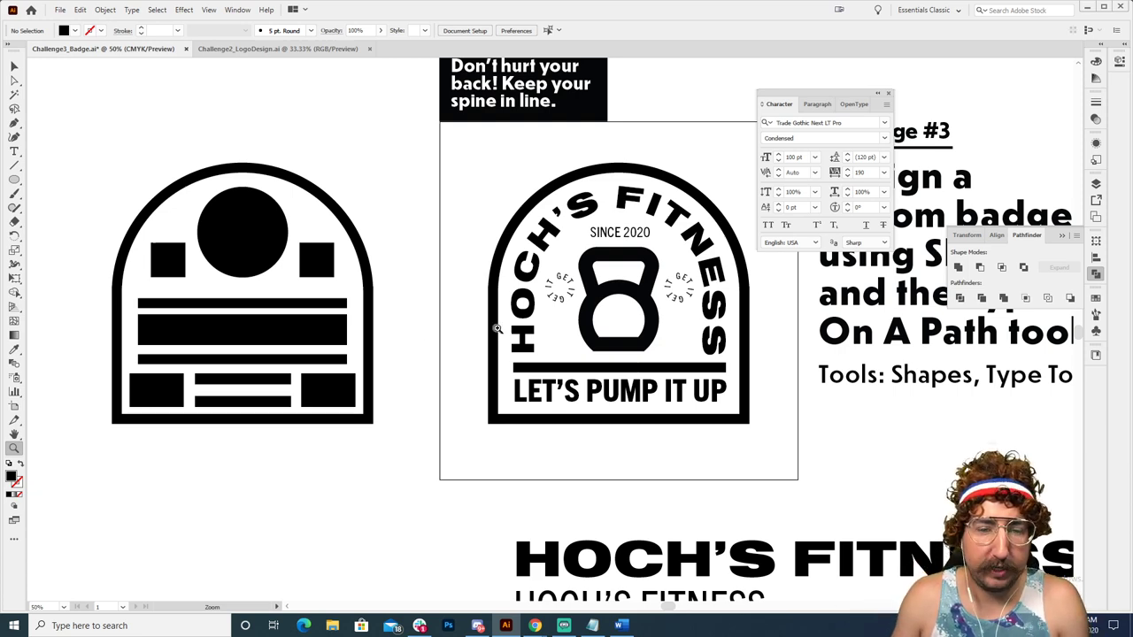
alt+click(519, 345)
drag(469, 336, 445, 359)
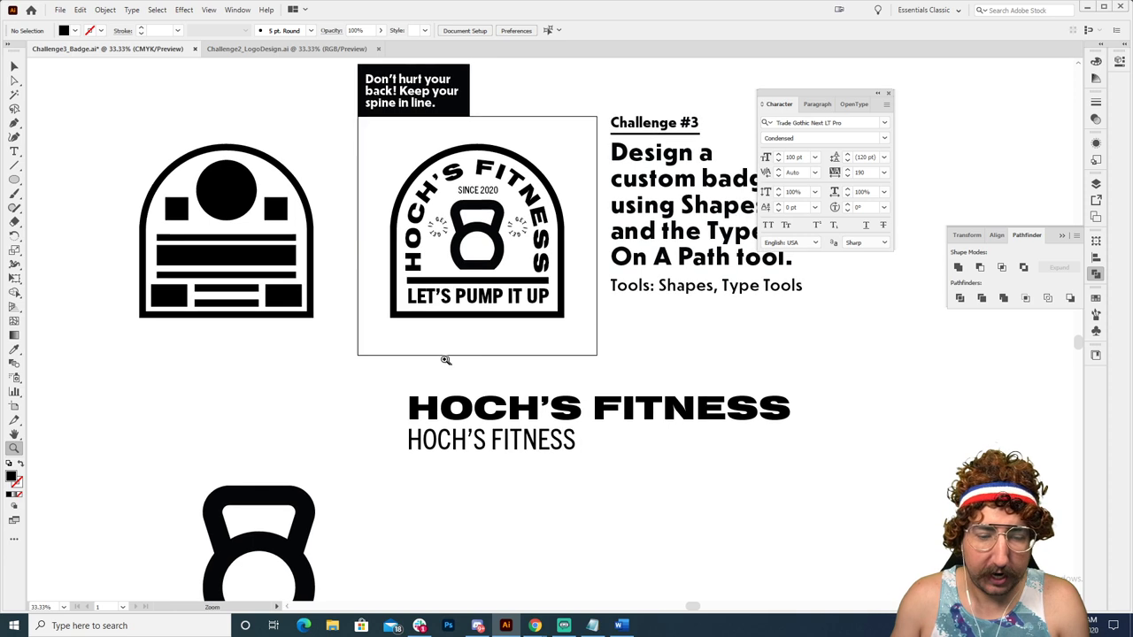
key(v)
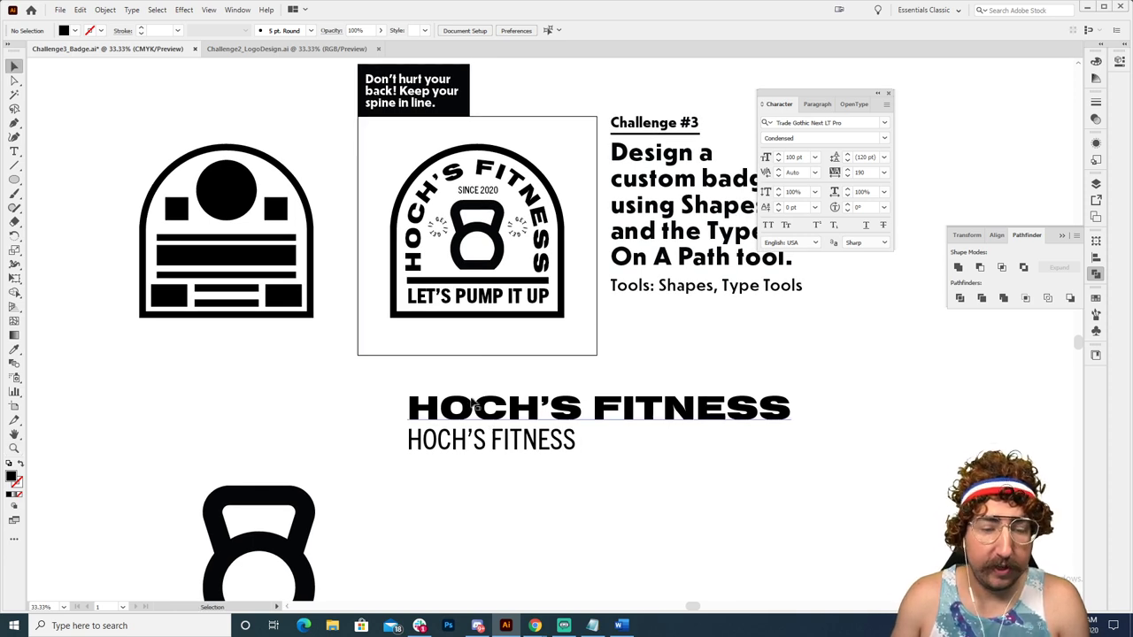